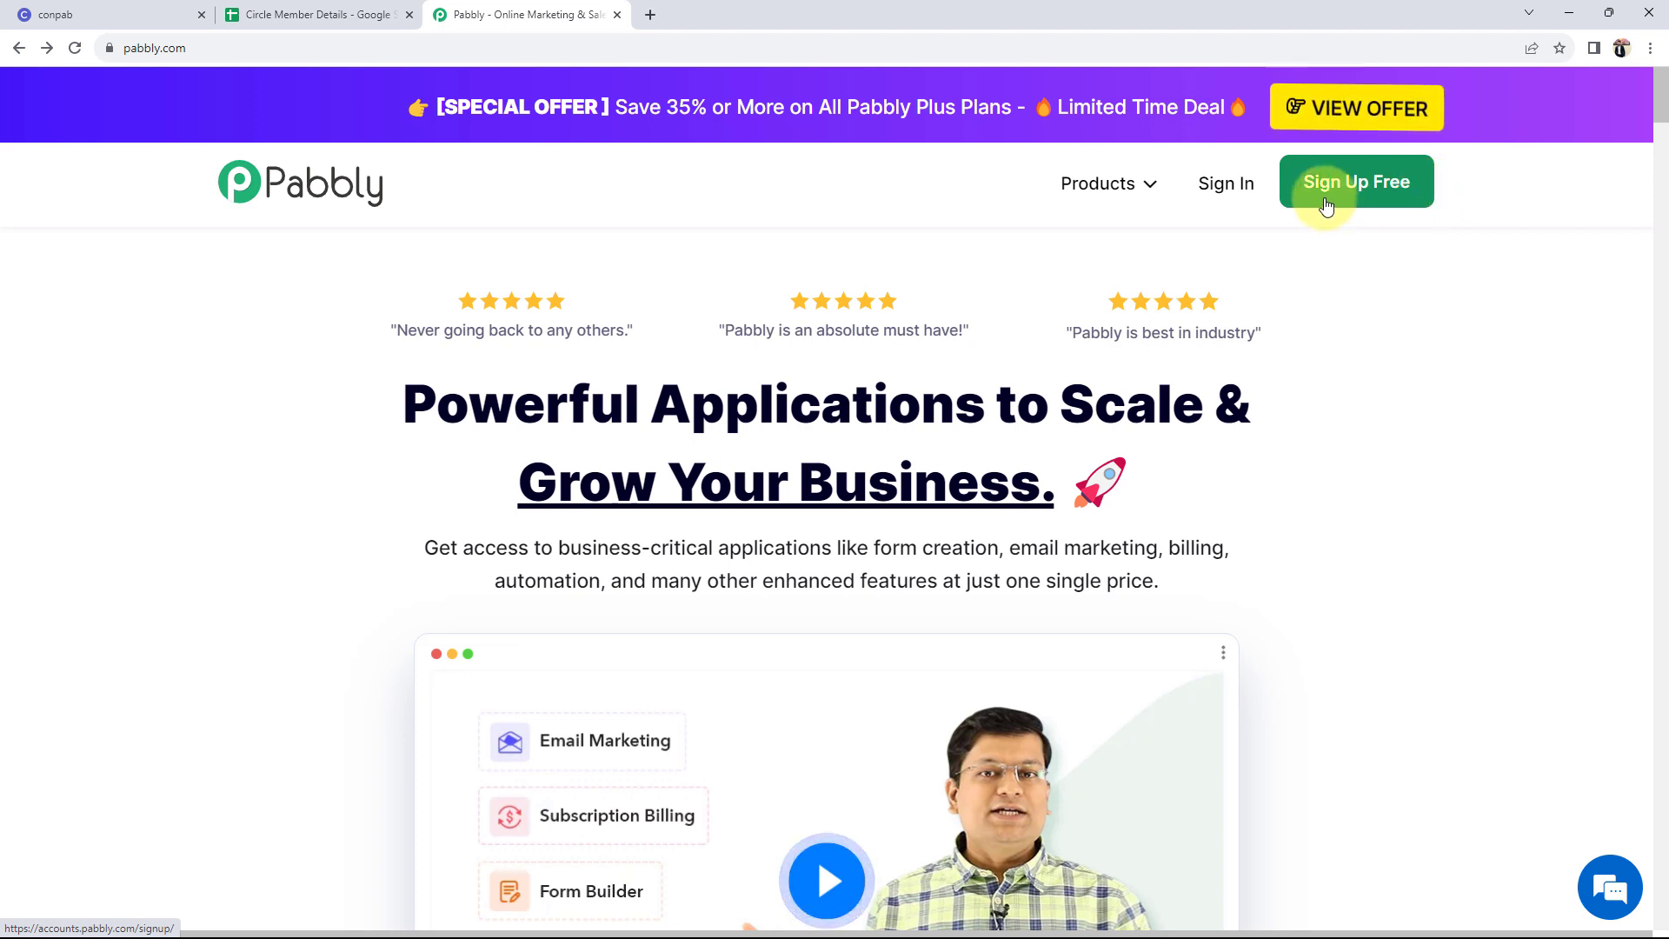
- From the account's All Apps page, open the Pabbly Connect dashboard in a new tab
{"action": "left_click", "coordinate": [381, 200]}
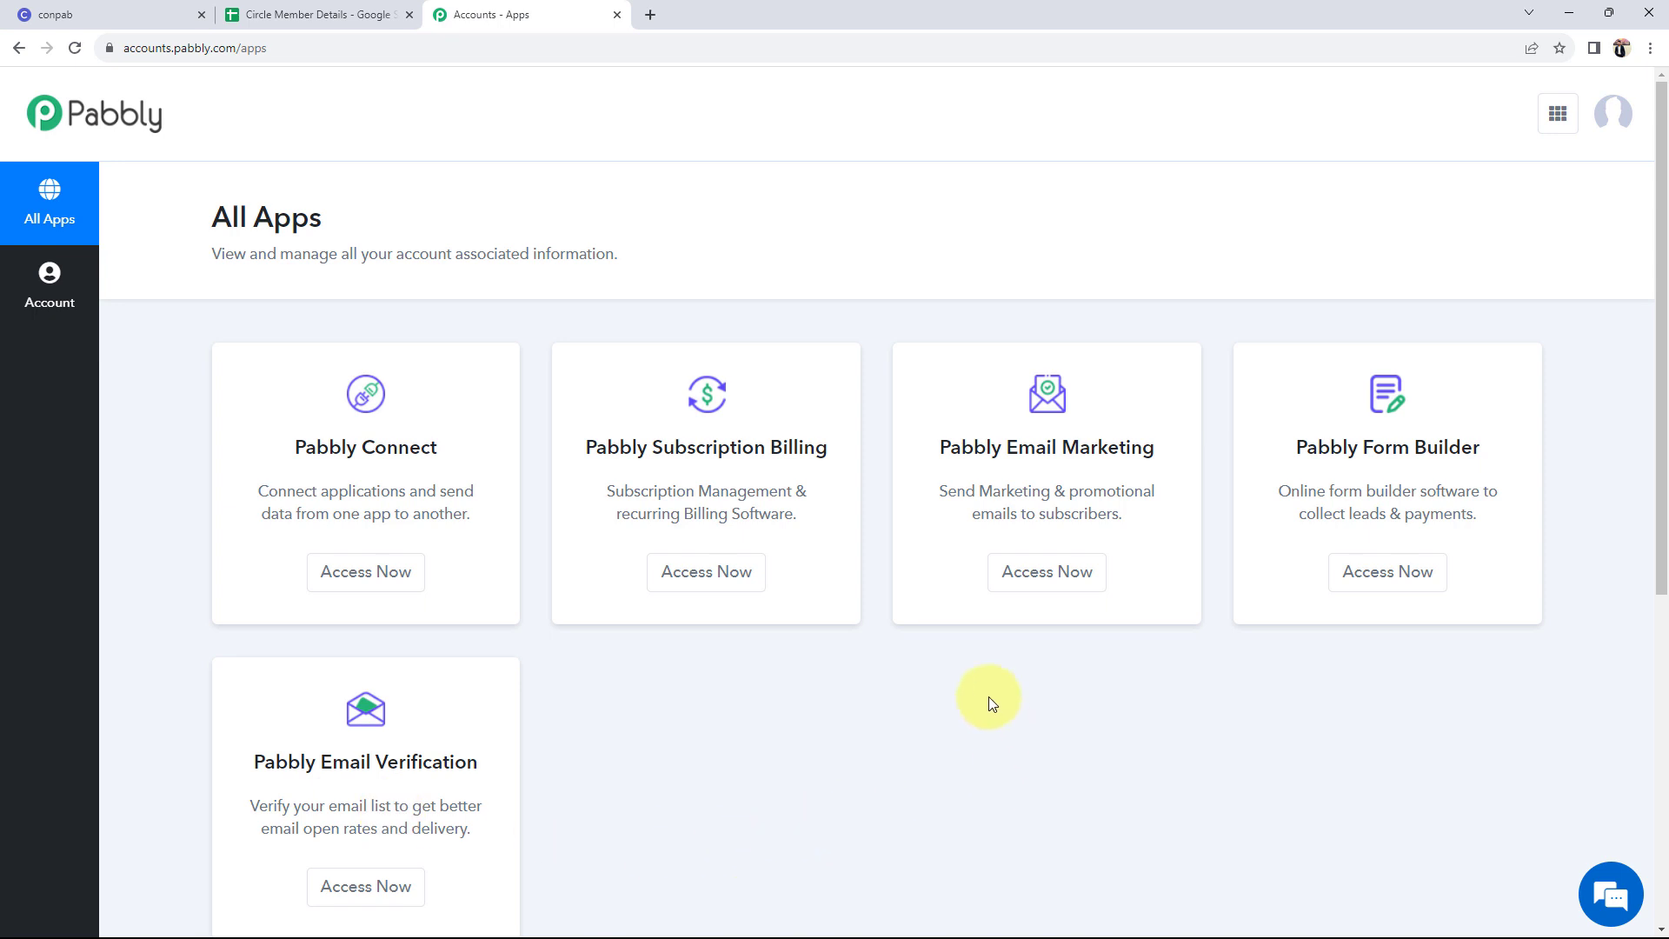
{"action": "left_click_drag", "start_coordinate": [297, 448], "coordinate": [473, 451]}
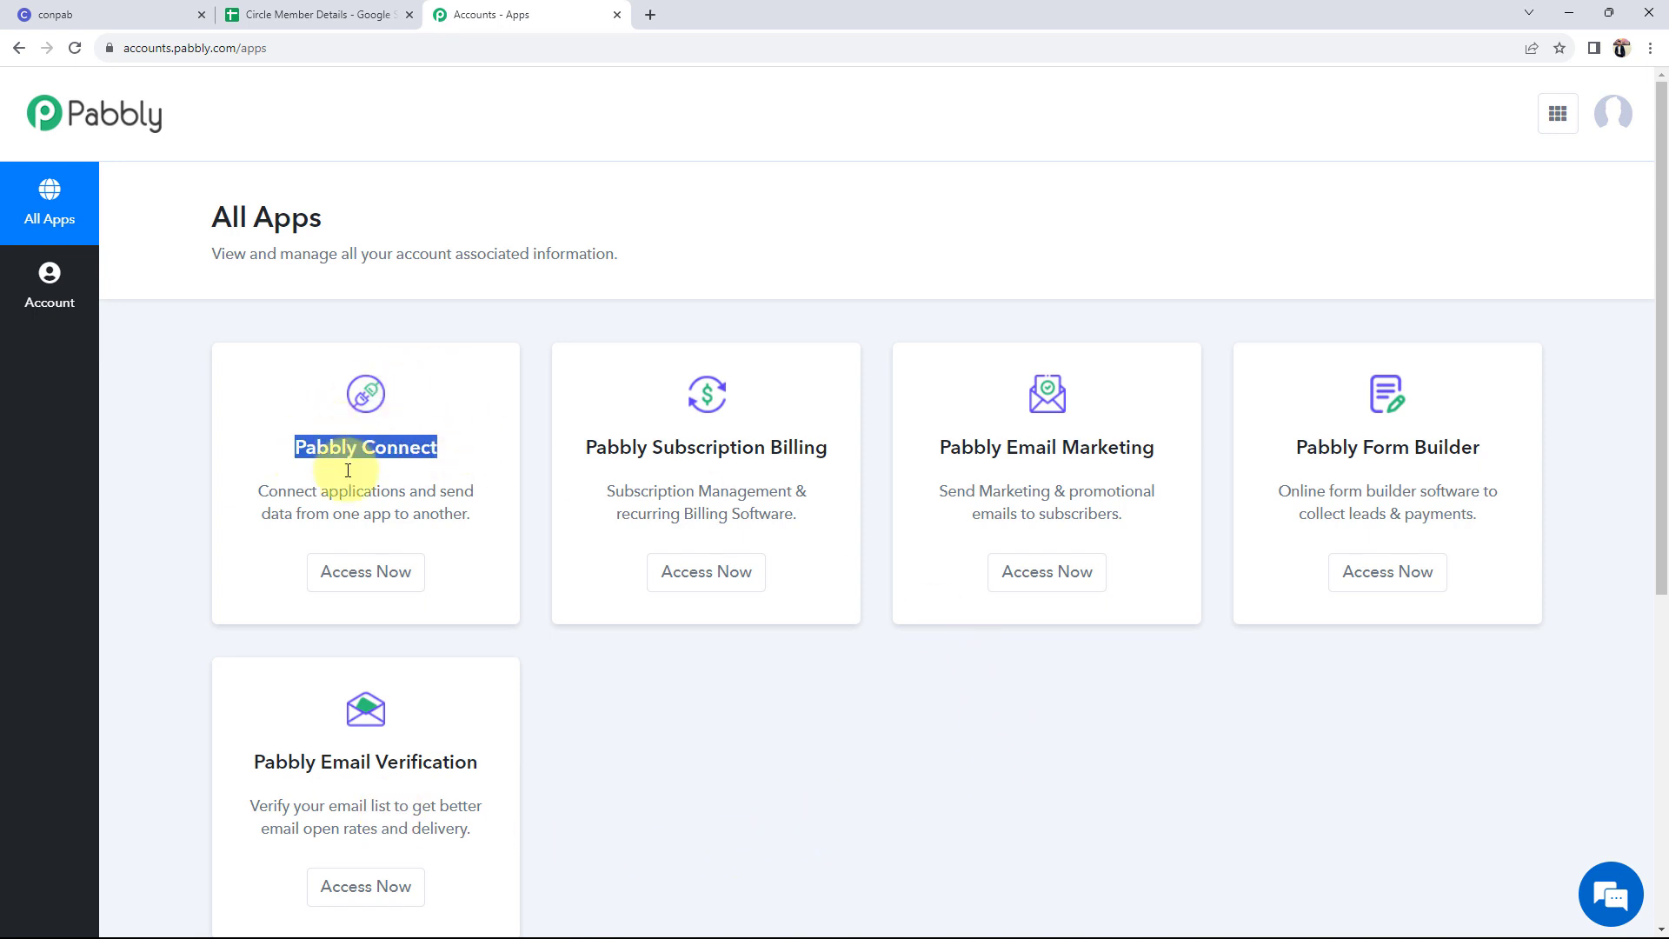
{"action": "left_click", "coordinate": [341, 565]}
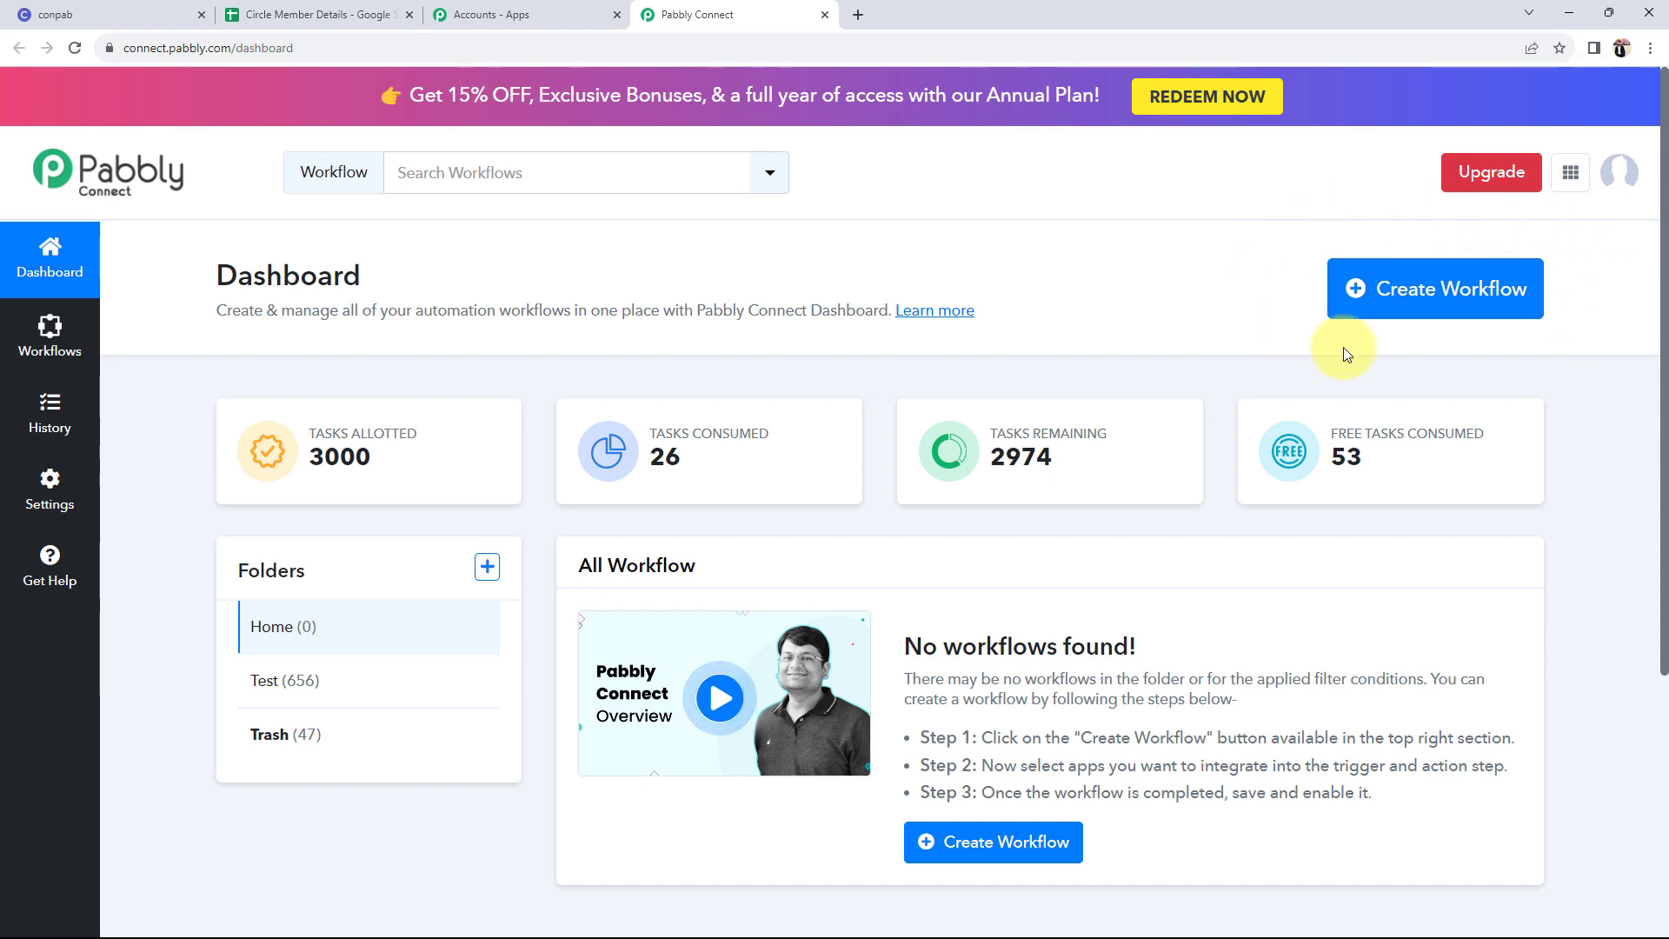
- Create a workflow named 'Send New Circle Member Data to Google Sheets'
{"action": "left_click", "coordinate": [1485, 289]}
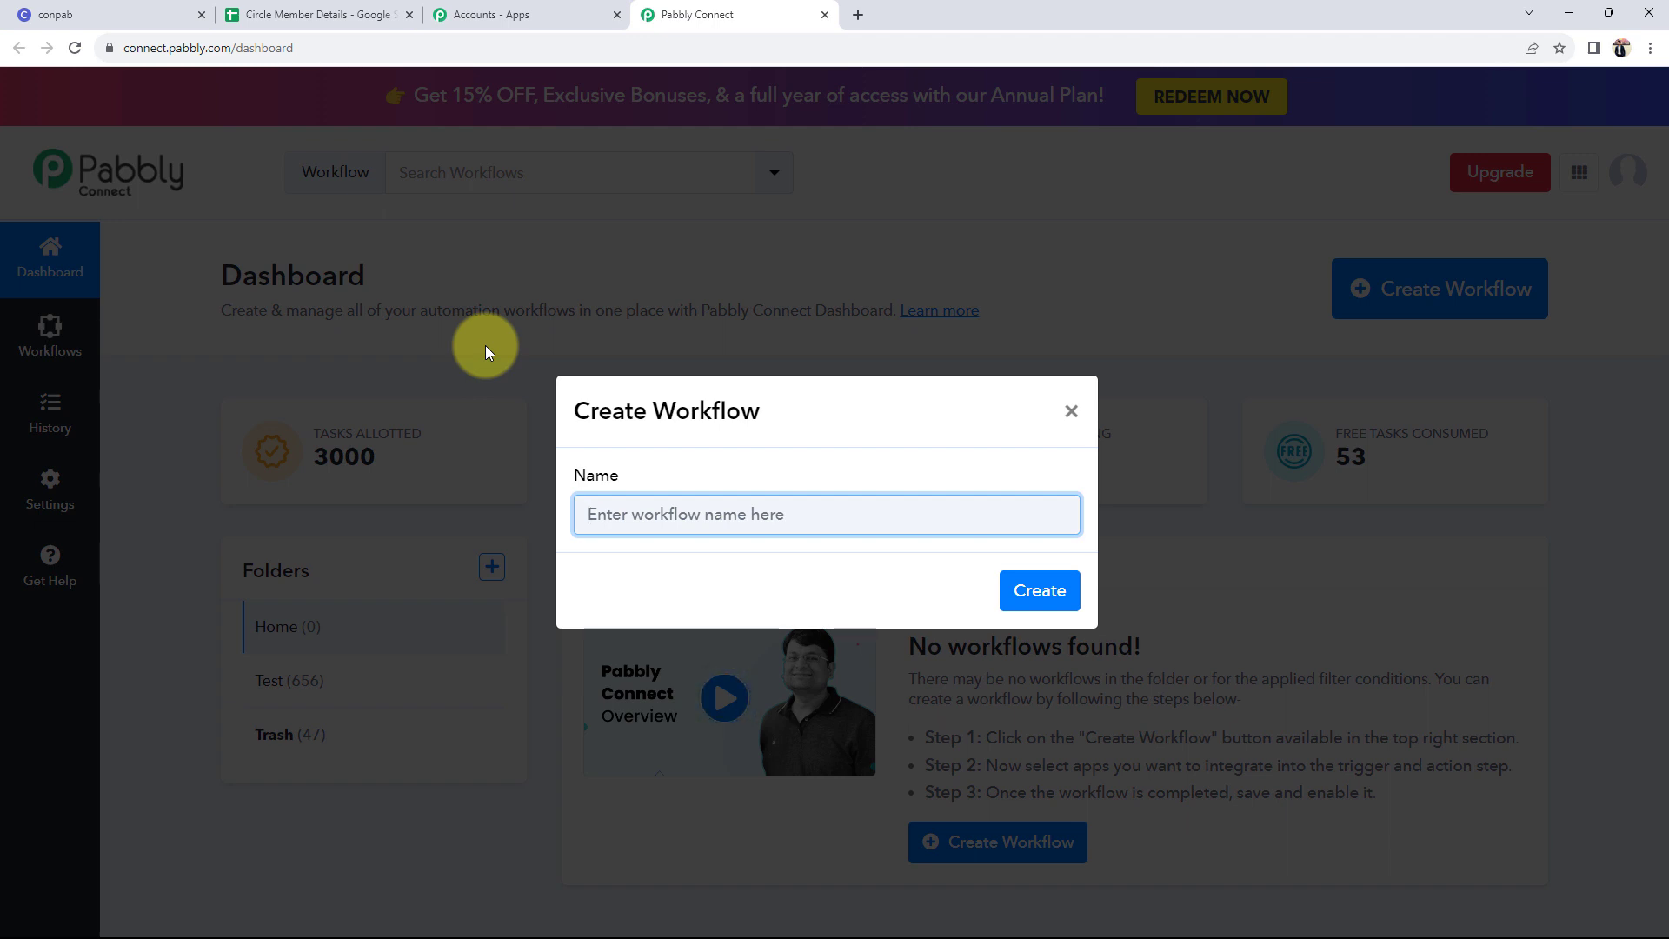
{"action": "type", "text": "Send New Circle Member Data to Google Sheets"}
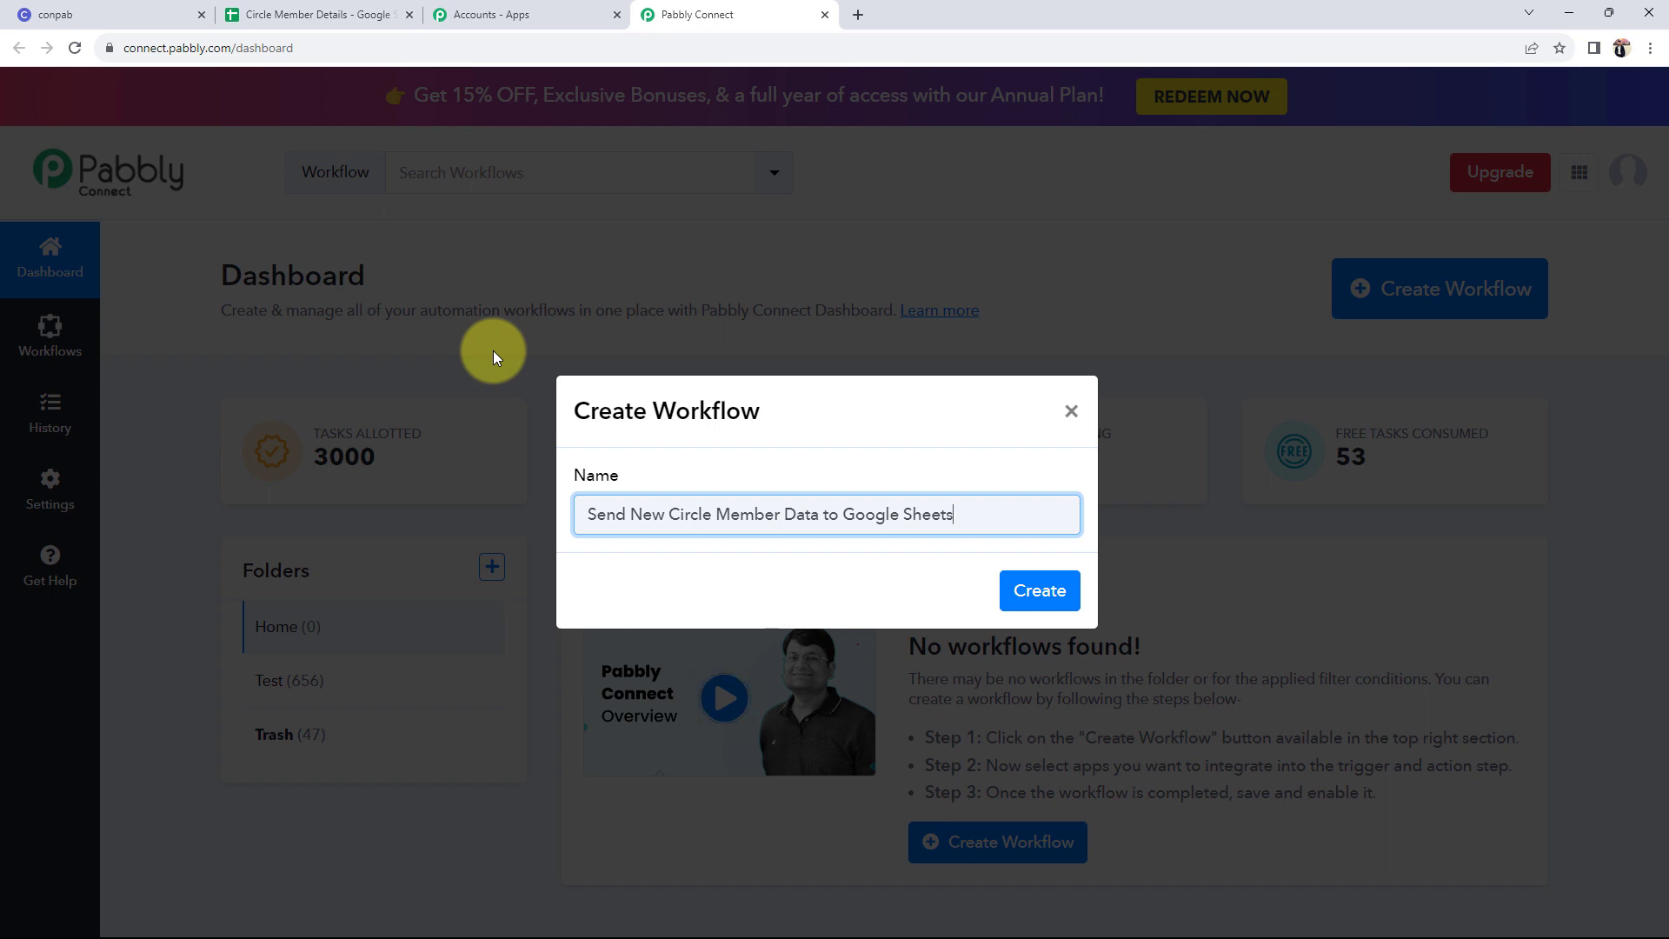
{"action": "left_click", "coordinate": [1026, 608]}
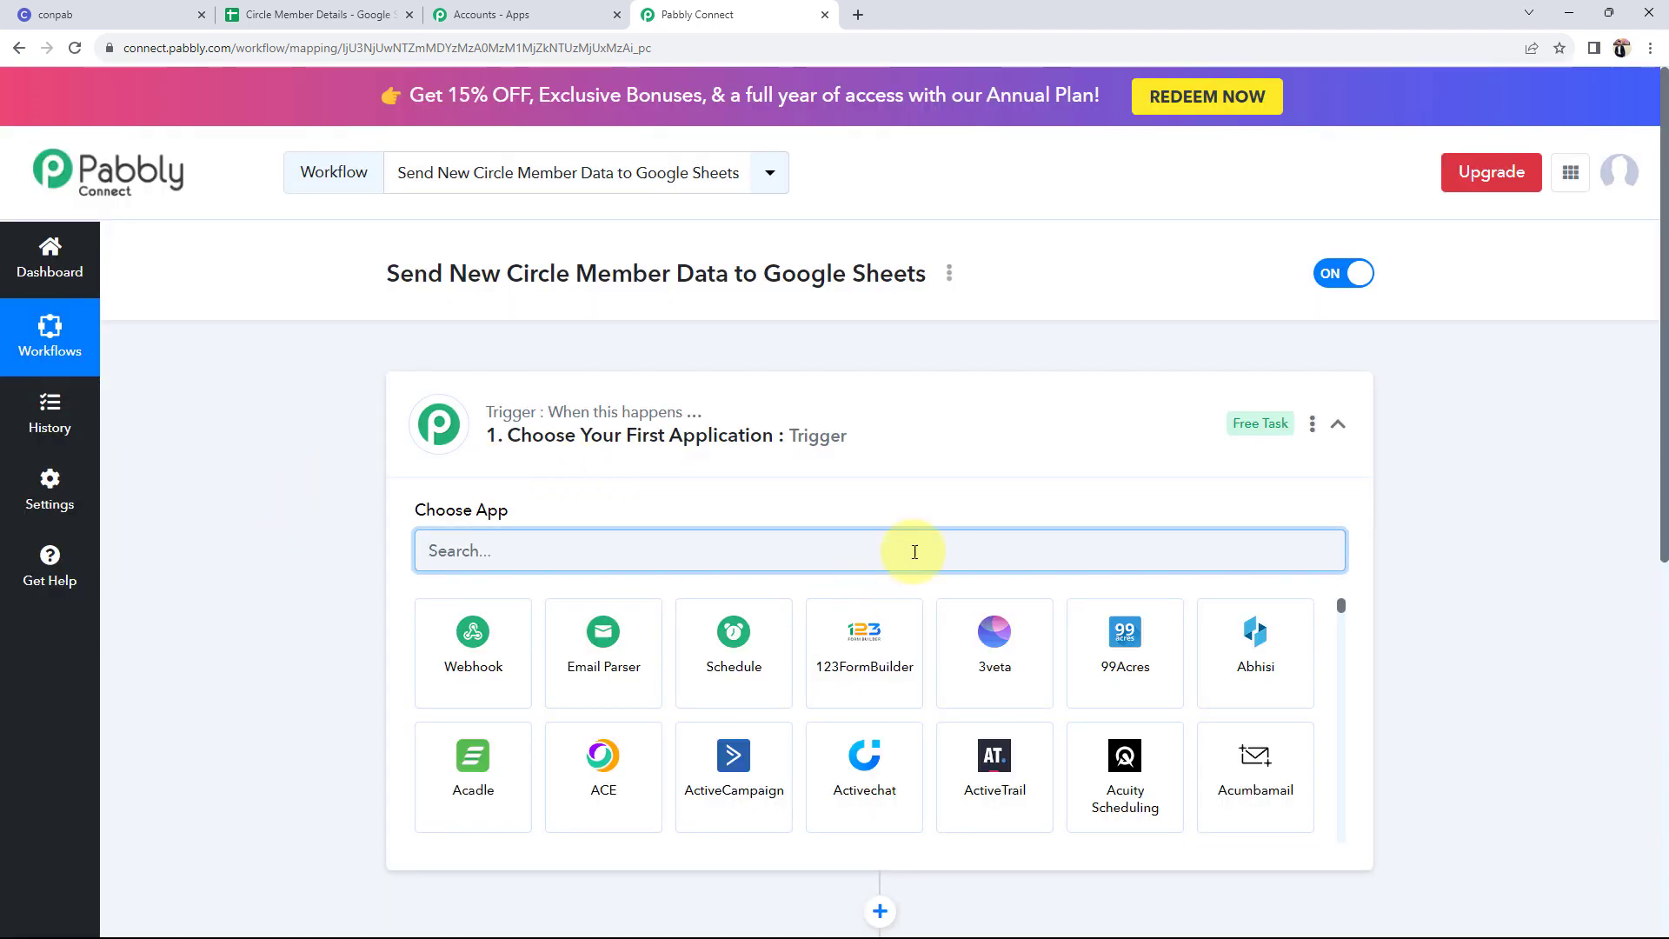
- Collapse the empty trigger step and switch to the conpab Circle members page
{"action": "left_click", "coordinate": [986, 453]}
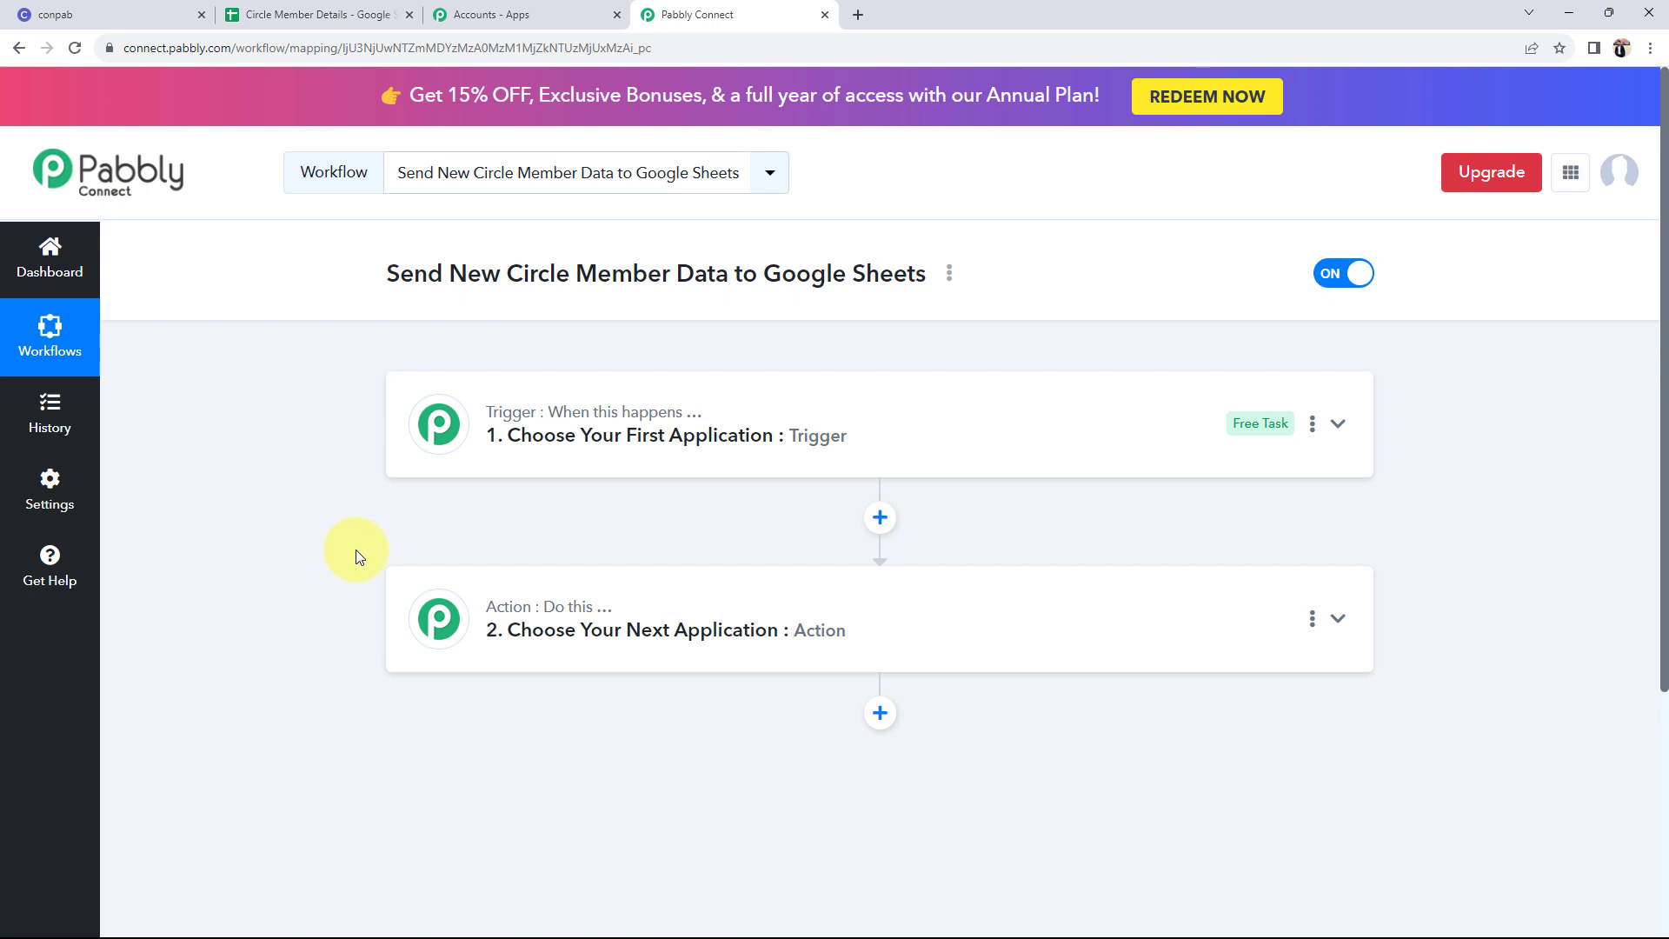
{"action": "left_click", "coordinate": [146, 18]}
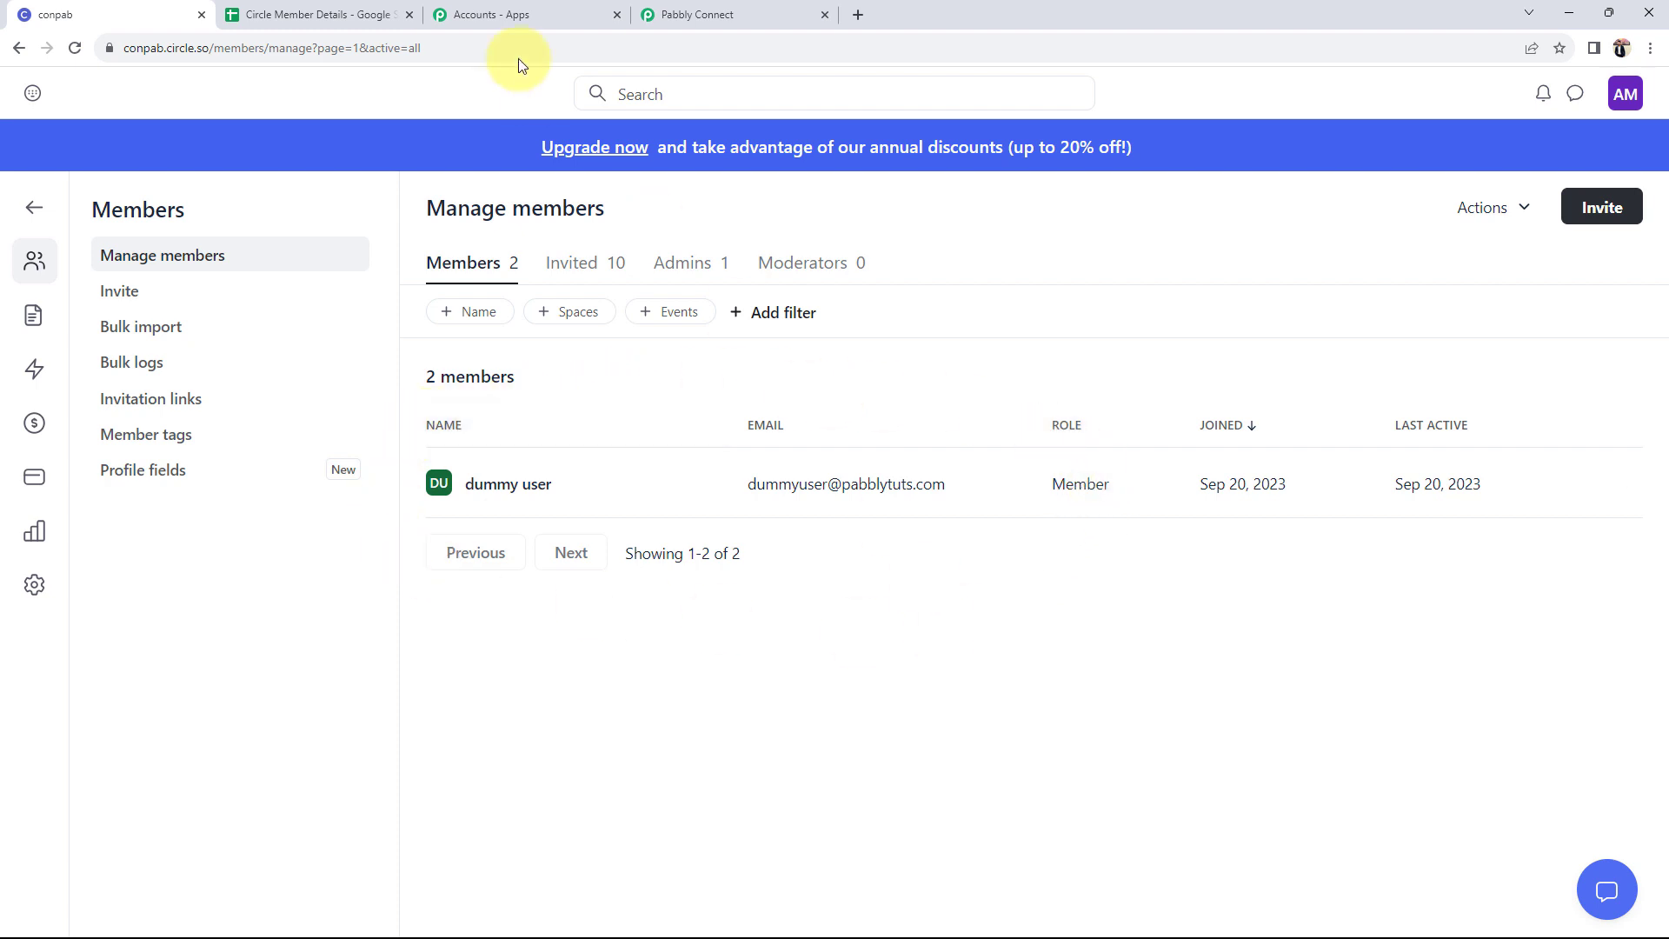
- Check the Name and Email columns of the Circle Member Details sheet, then return to the workflow
{"action": "left_click", "coordinate": [317, 15]}
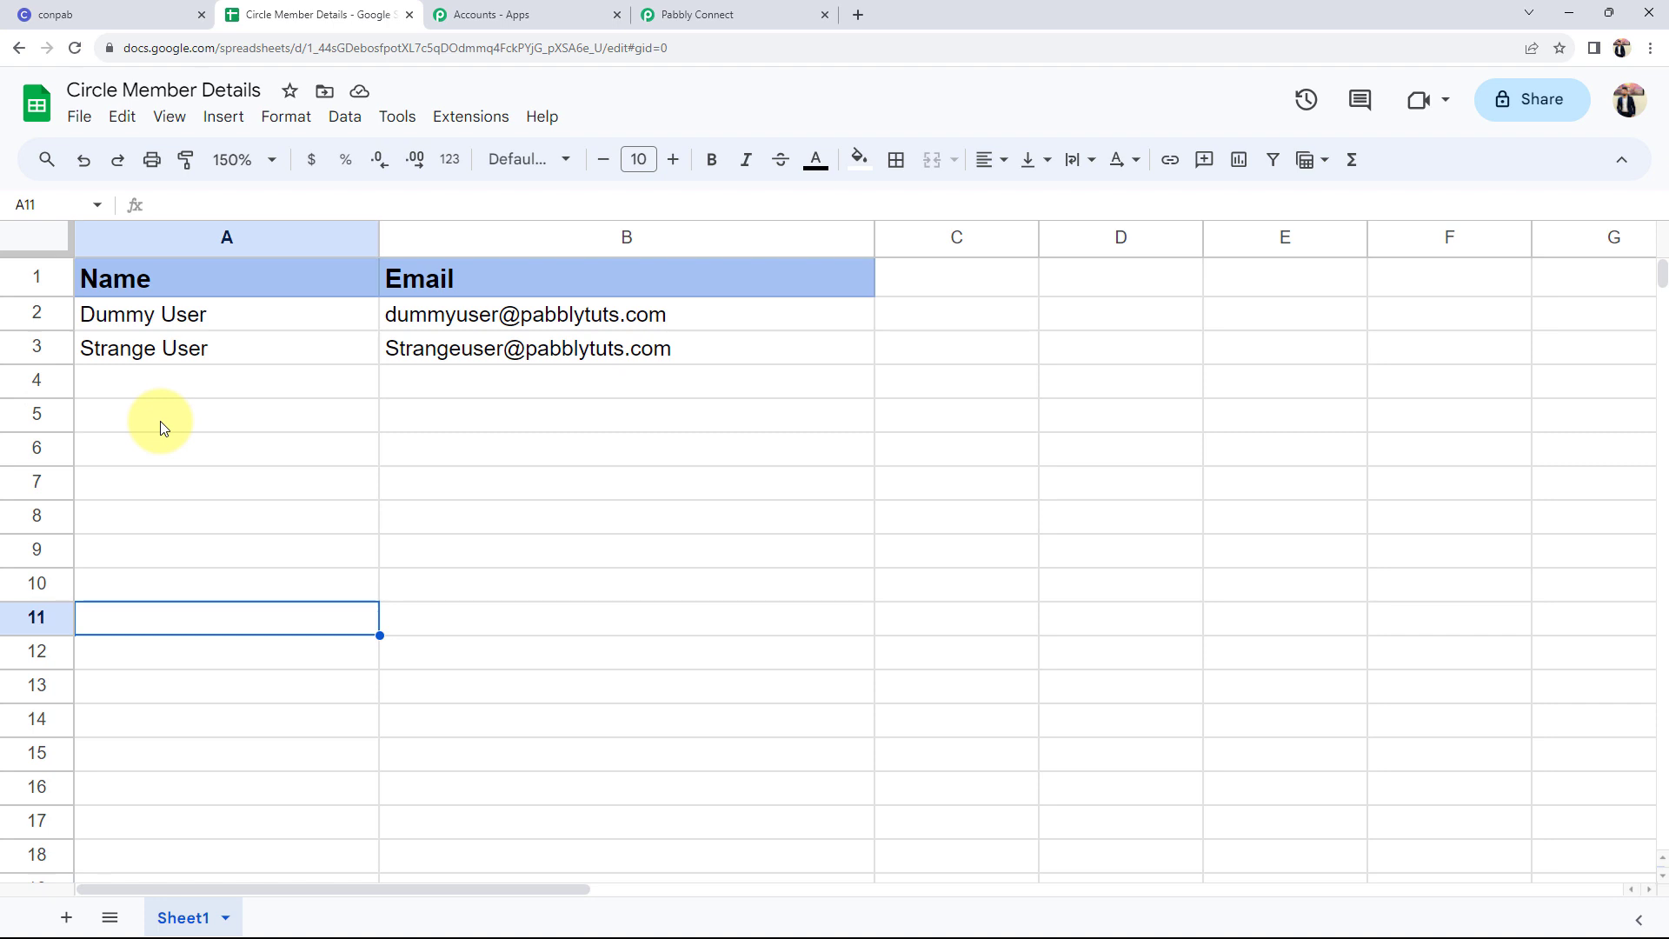
{"action": "left_click", "coordinate": [641, 15]}
- Set the trigger to the Circle app with the New Member event
{"action": "left_click", "coordinate": [502, 434]}
{"action": "left_click", "coordinate": [477, 561]}
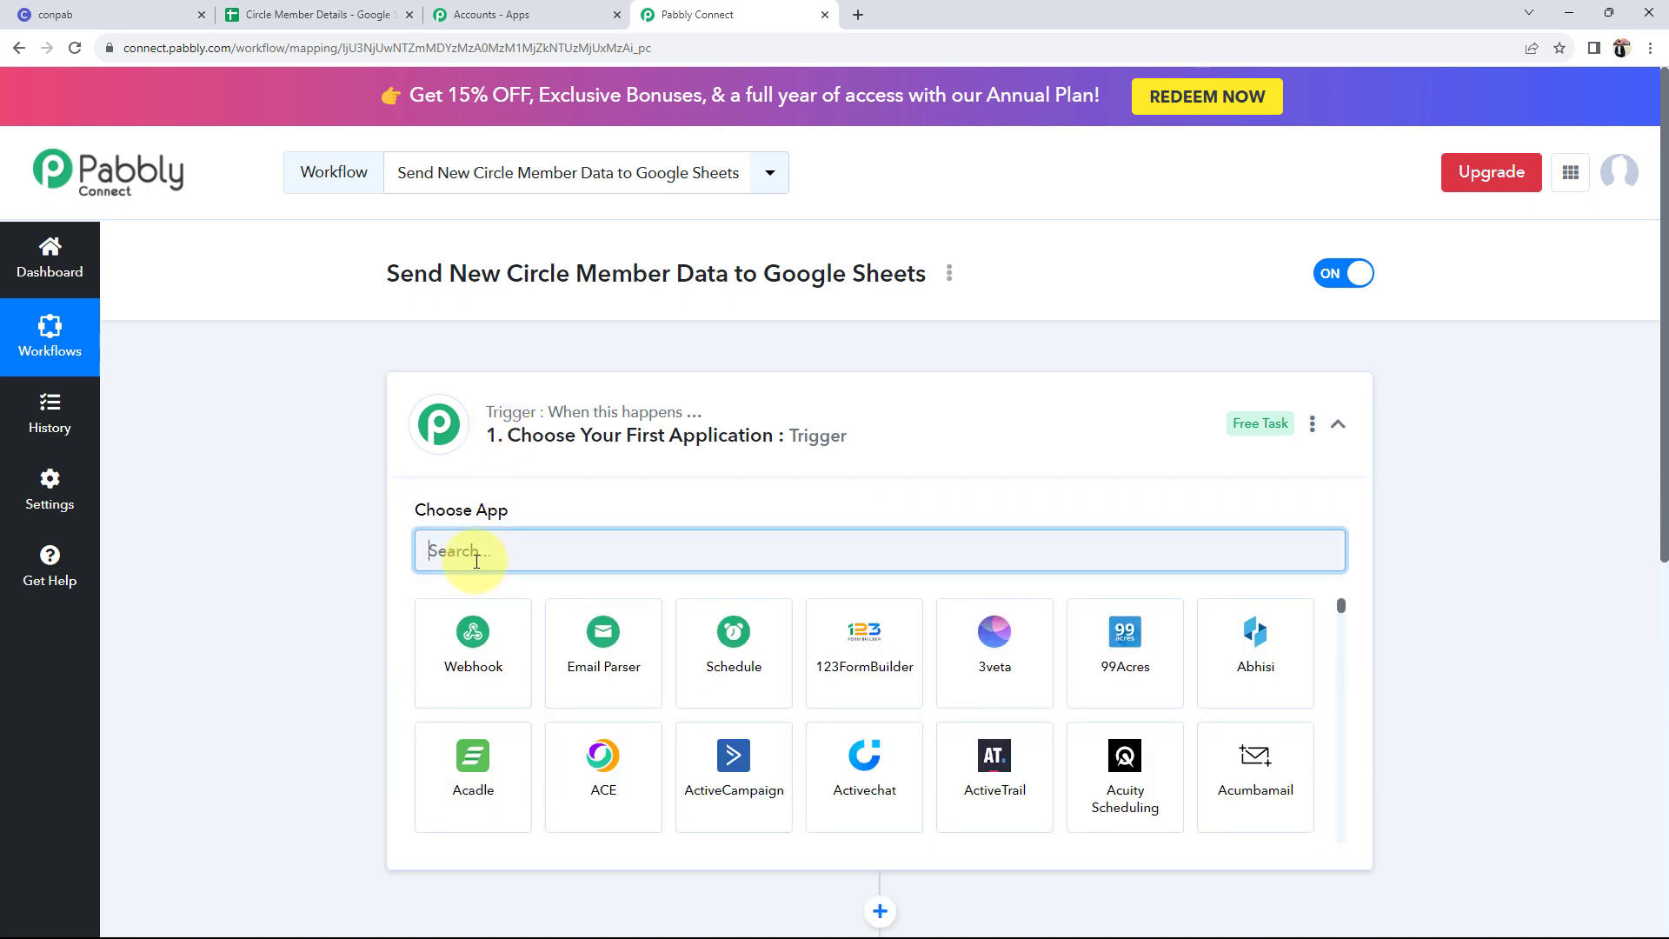
{"action": "type", "text": "circle"}
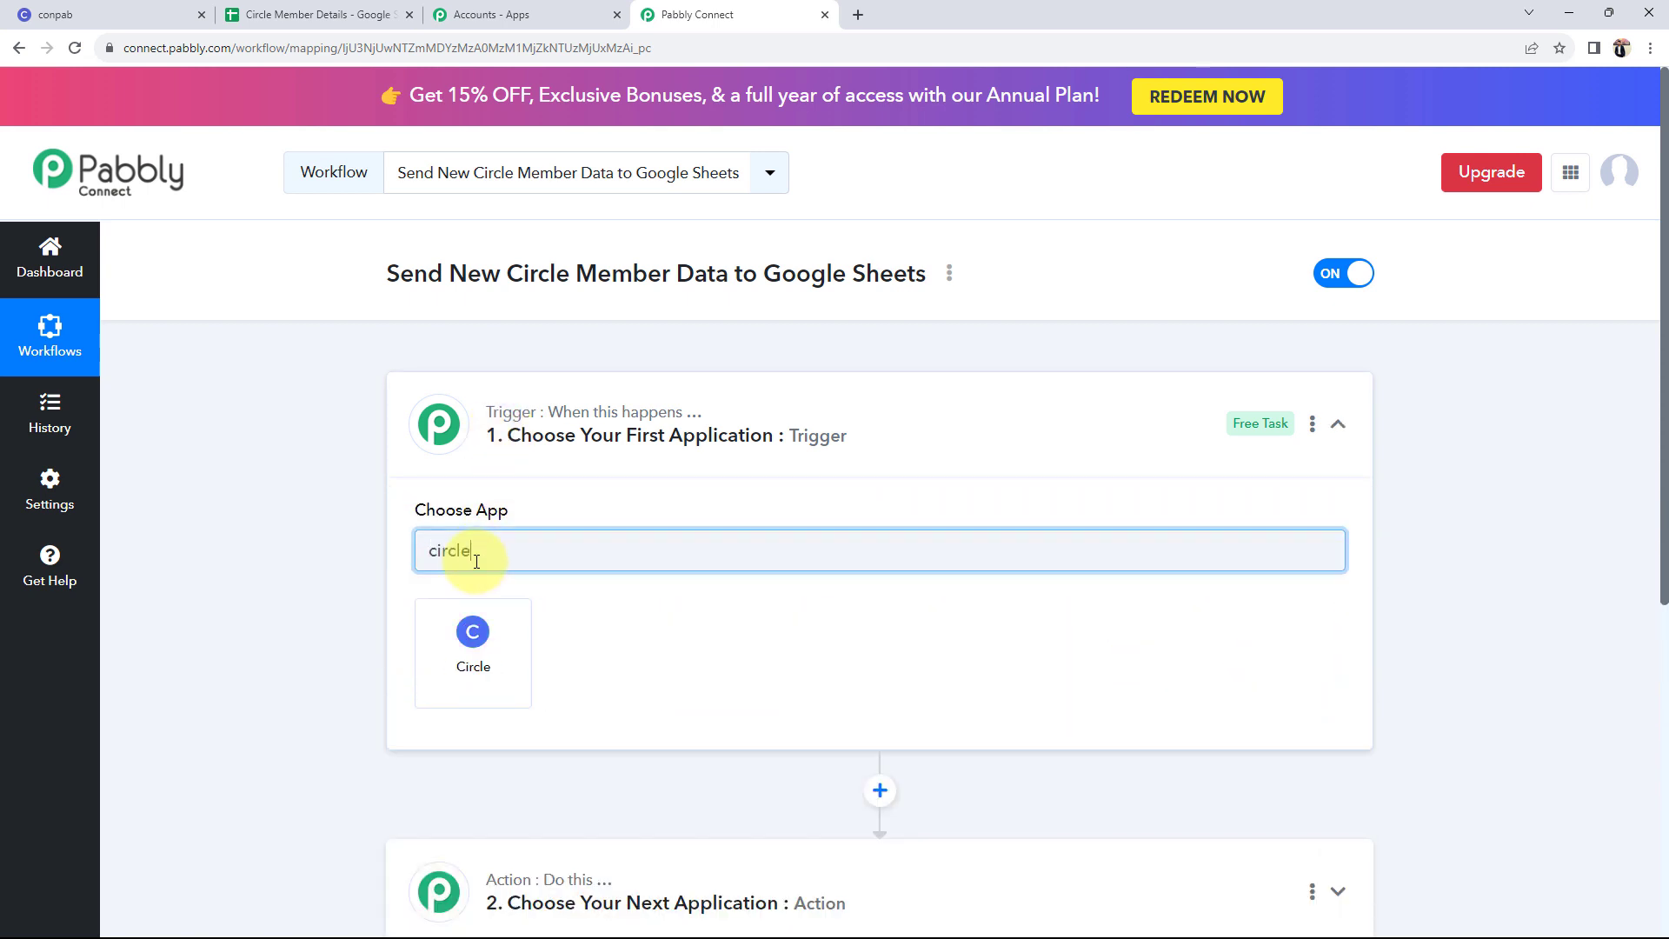
{"action": "left_click", "coordinate": [422, 685]}
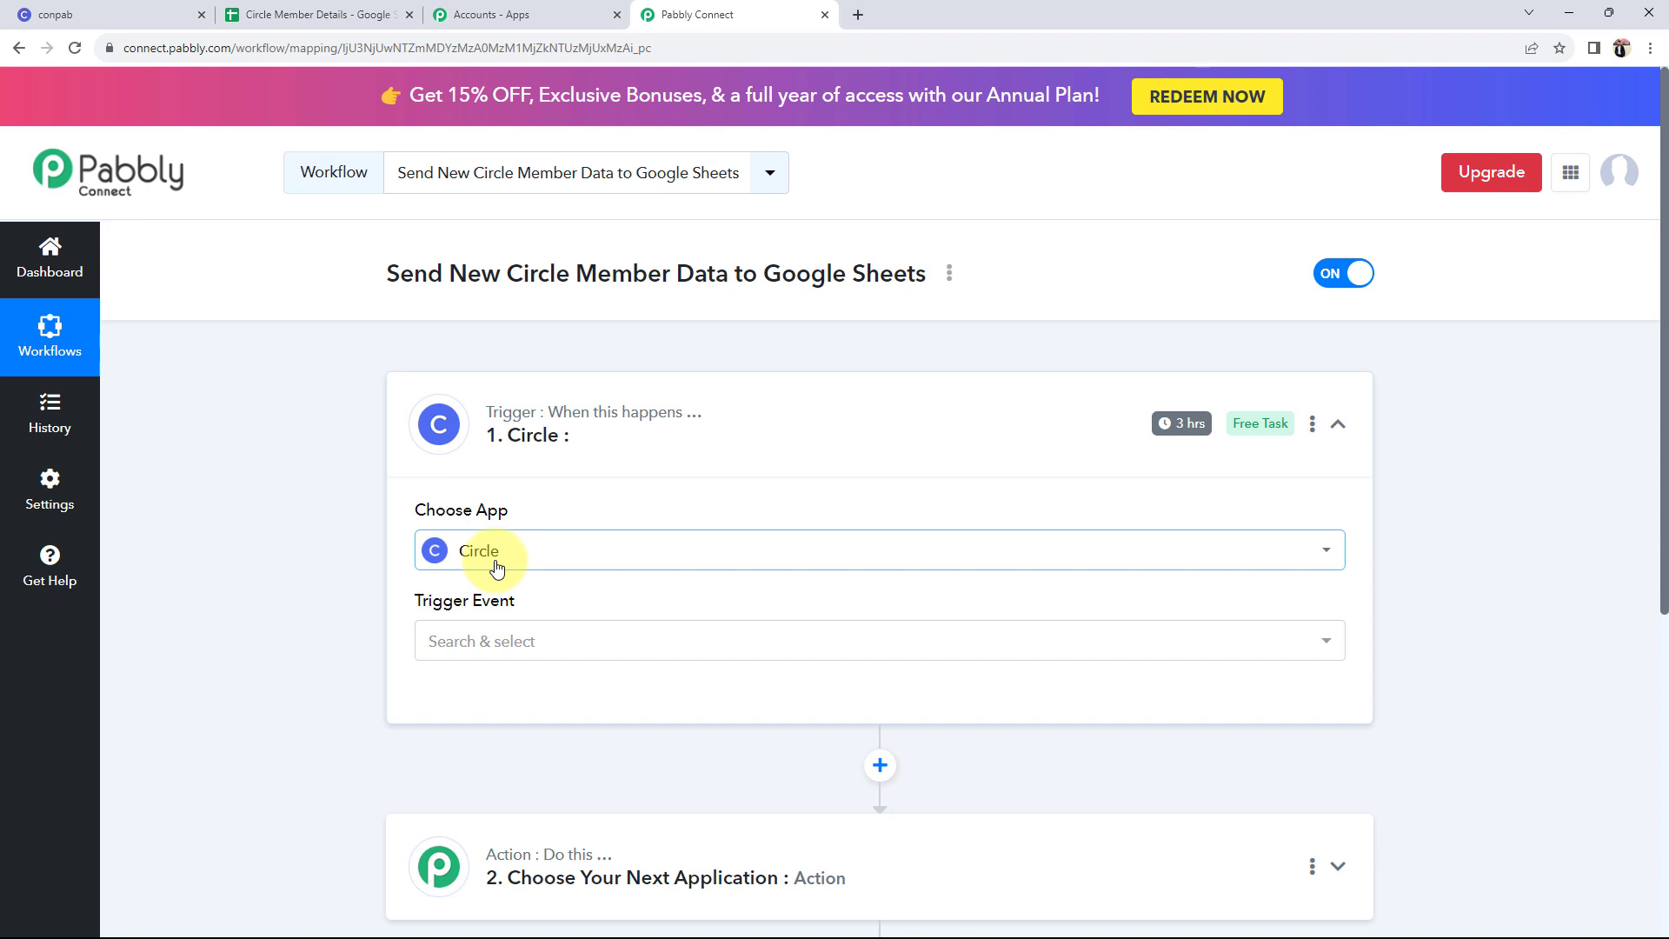
{"action": "left_click", "coordinate": [512, 648]}
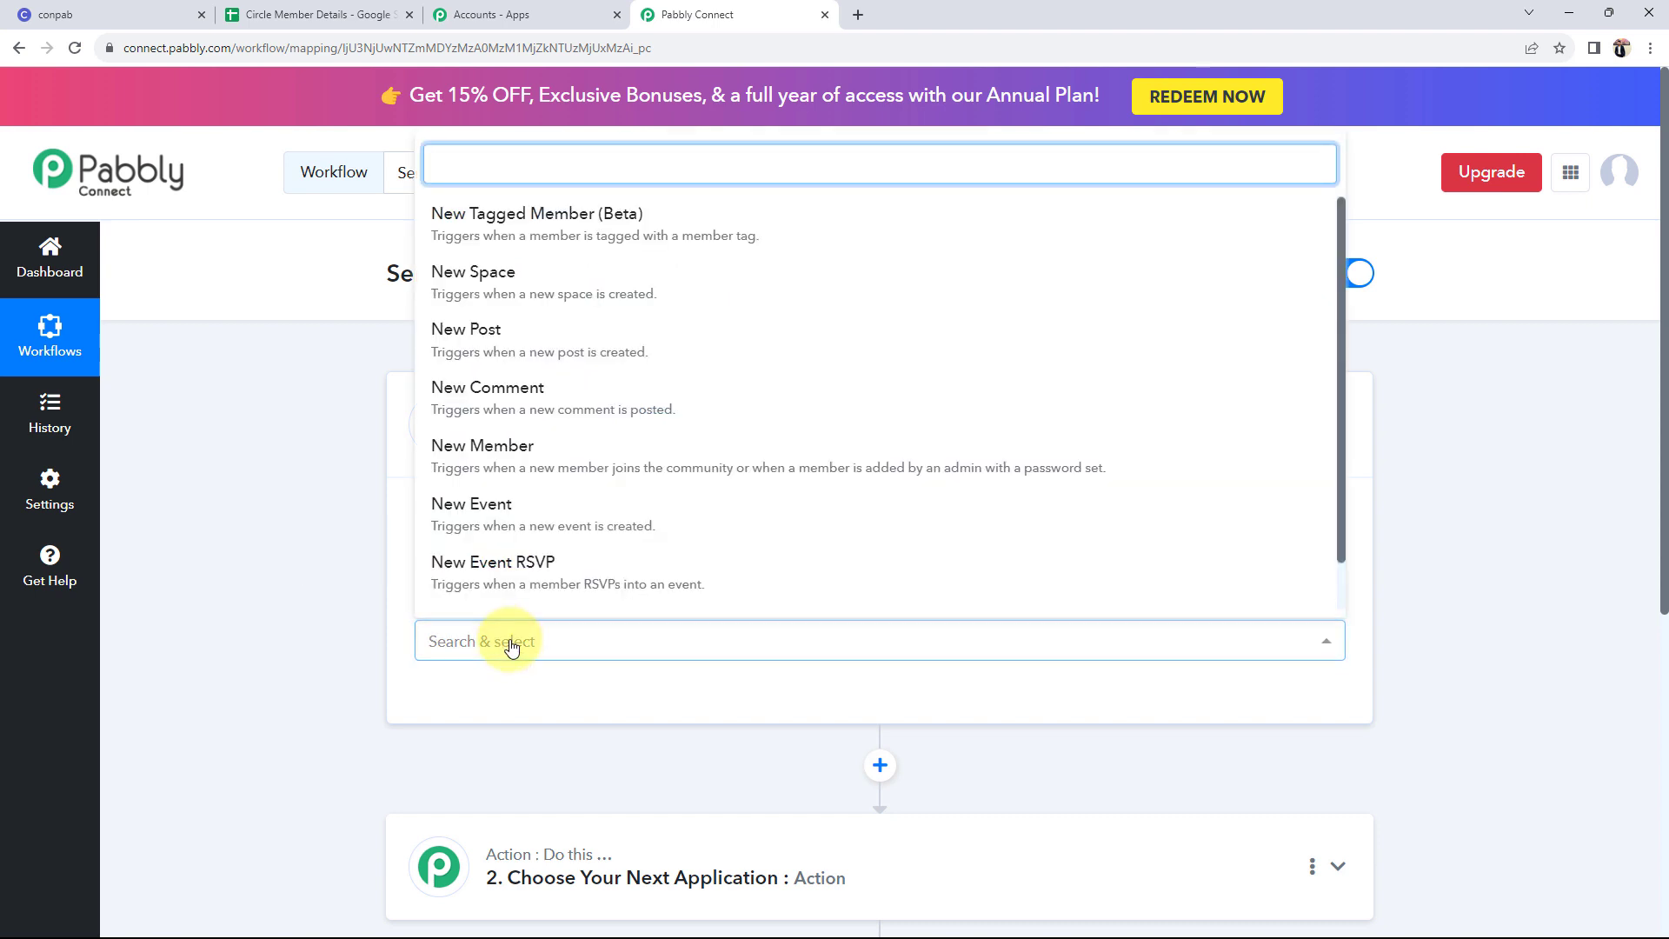
{"action": "left_click", "coordinate": [475, 474]}
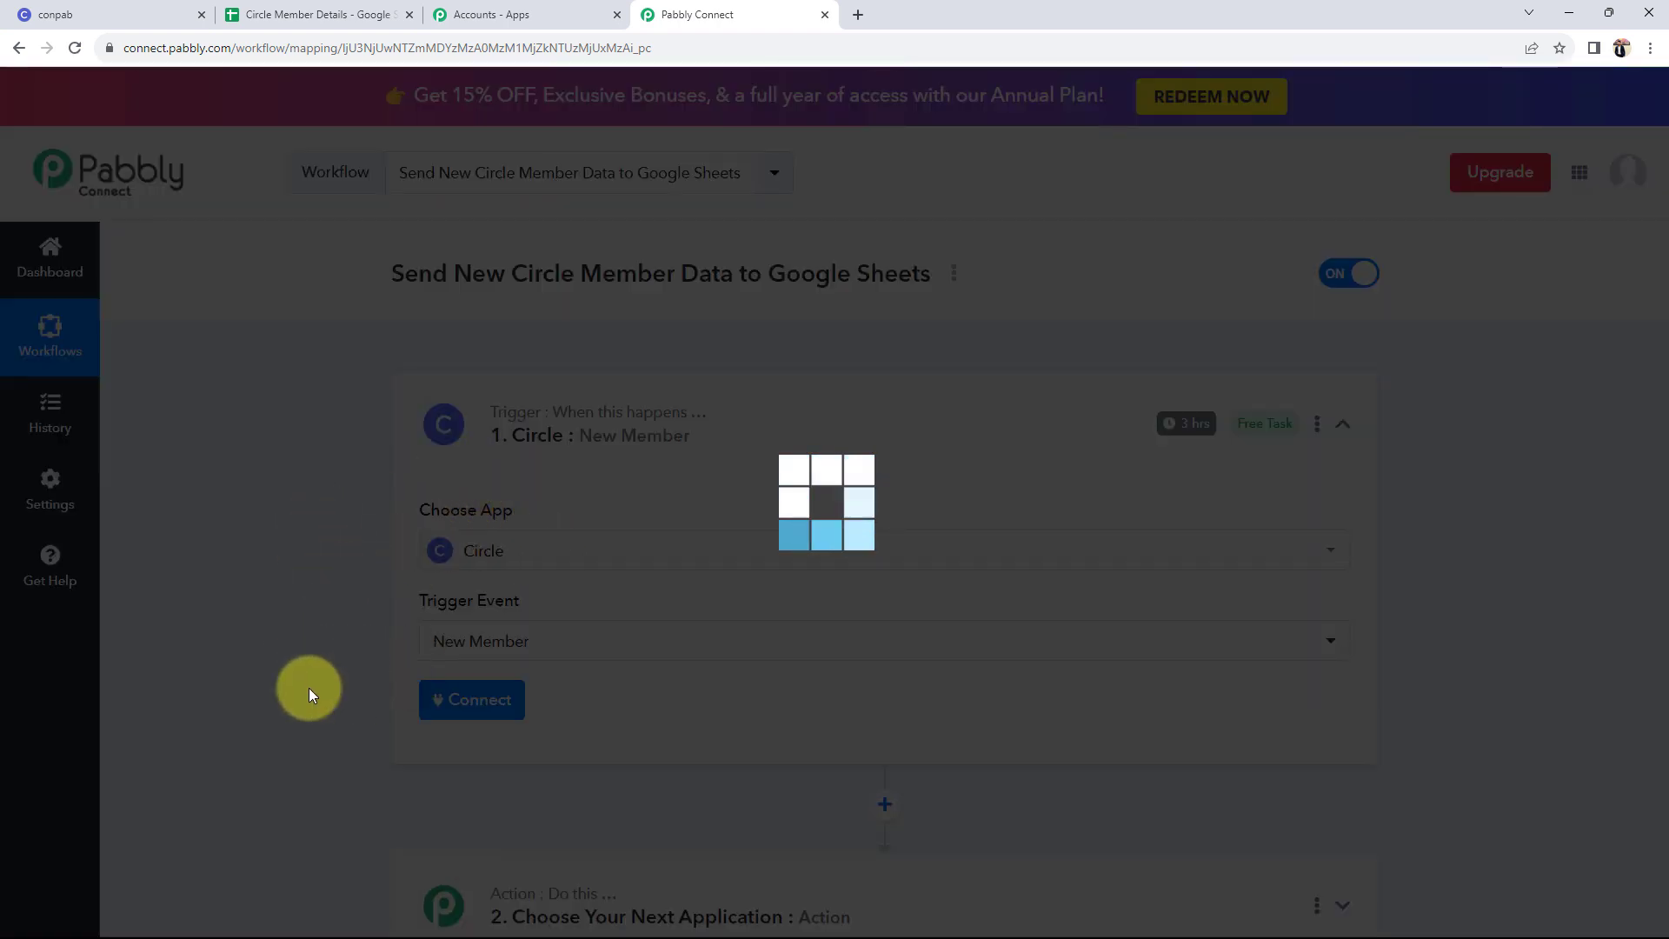
- Set the action to the Google Sheets app with the Add New Row event
{"action": "scroll", "coordinate": [310, 686], "scroll_direction": "down", "scroll_amount": 4}
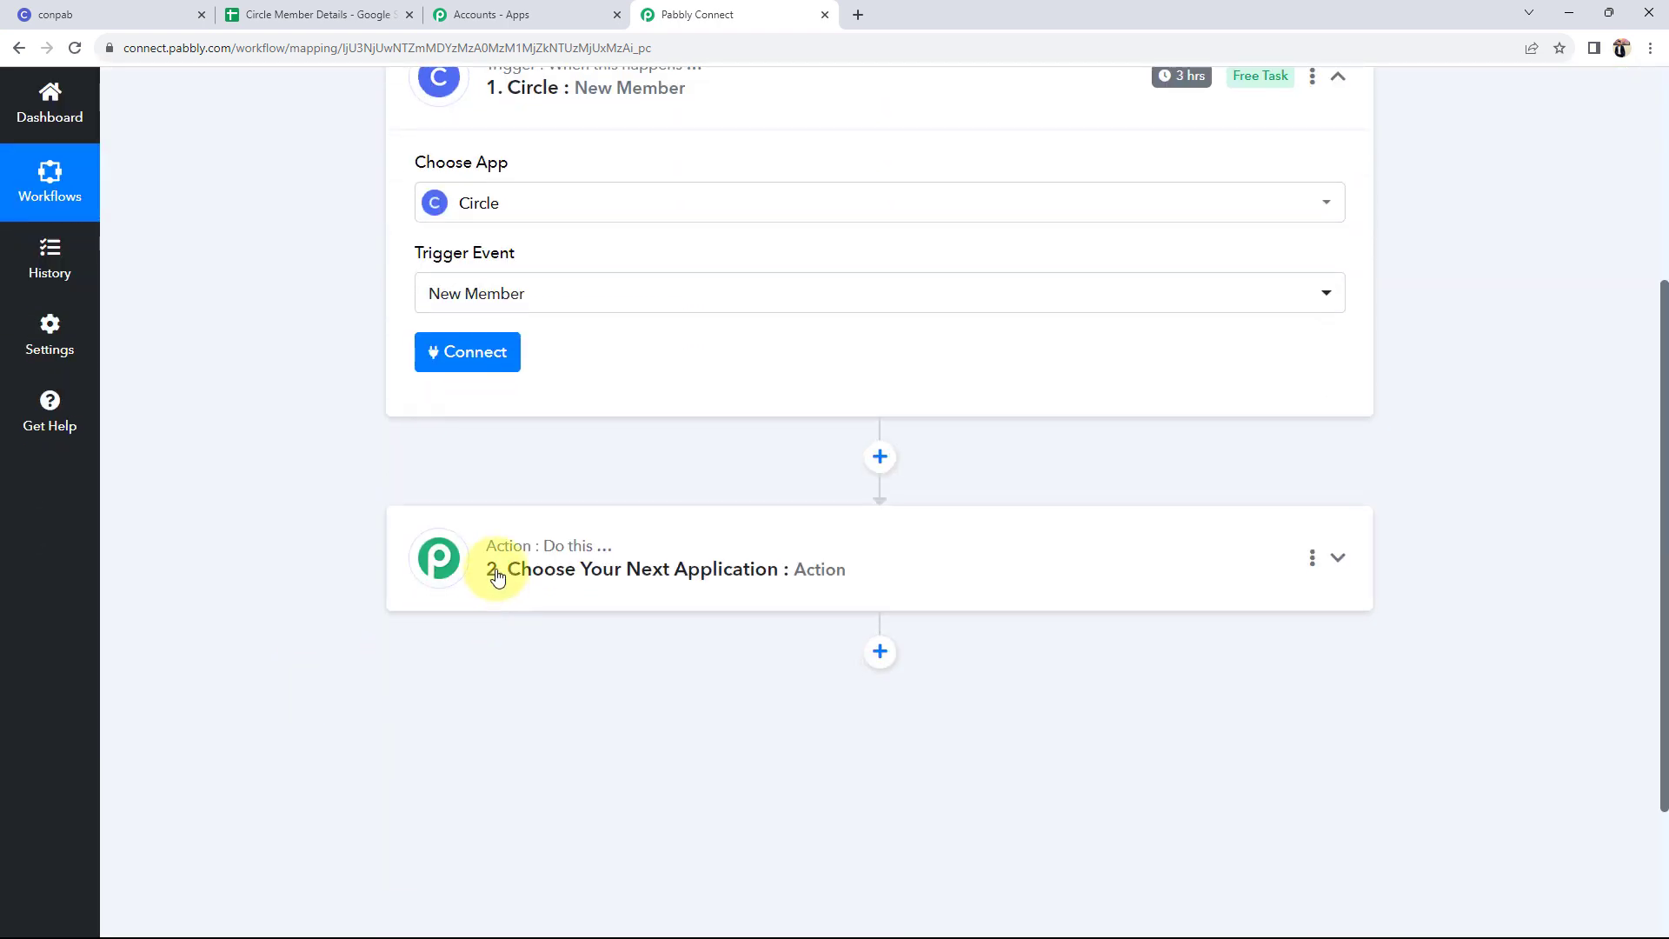
{"action": "left_click", "coordinate": [496, 574]}
{"action": "scroll", "coordinate": [455, 484], "scroll_direction": "down", "scroll_amount": 3}
{"action": "left_click", "coordinate": [469, 424]}
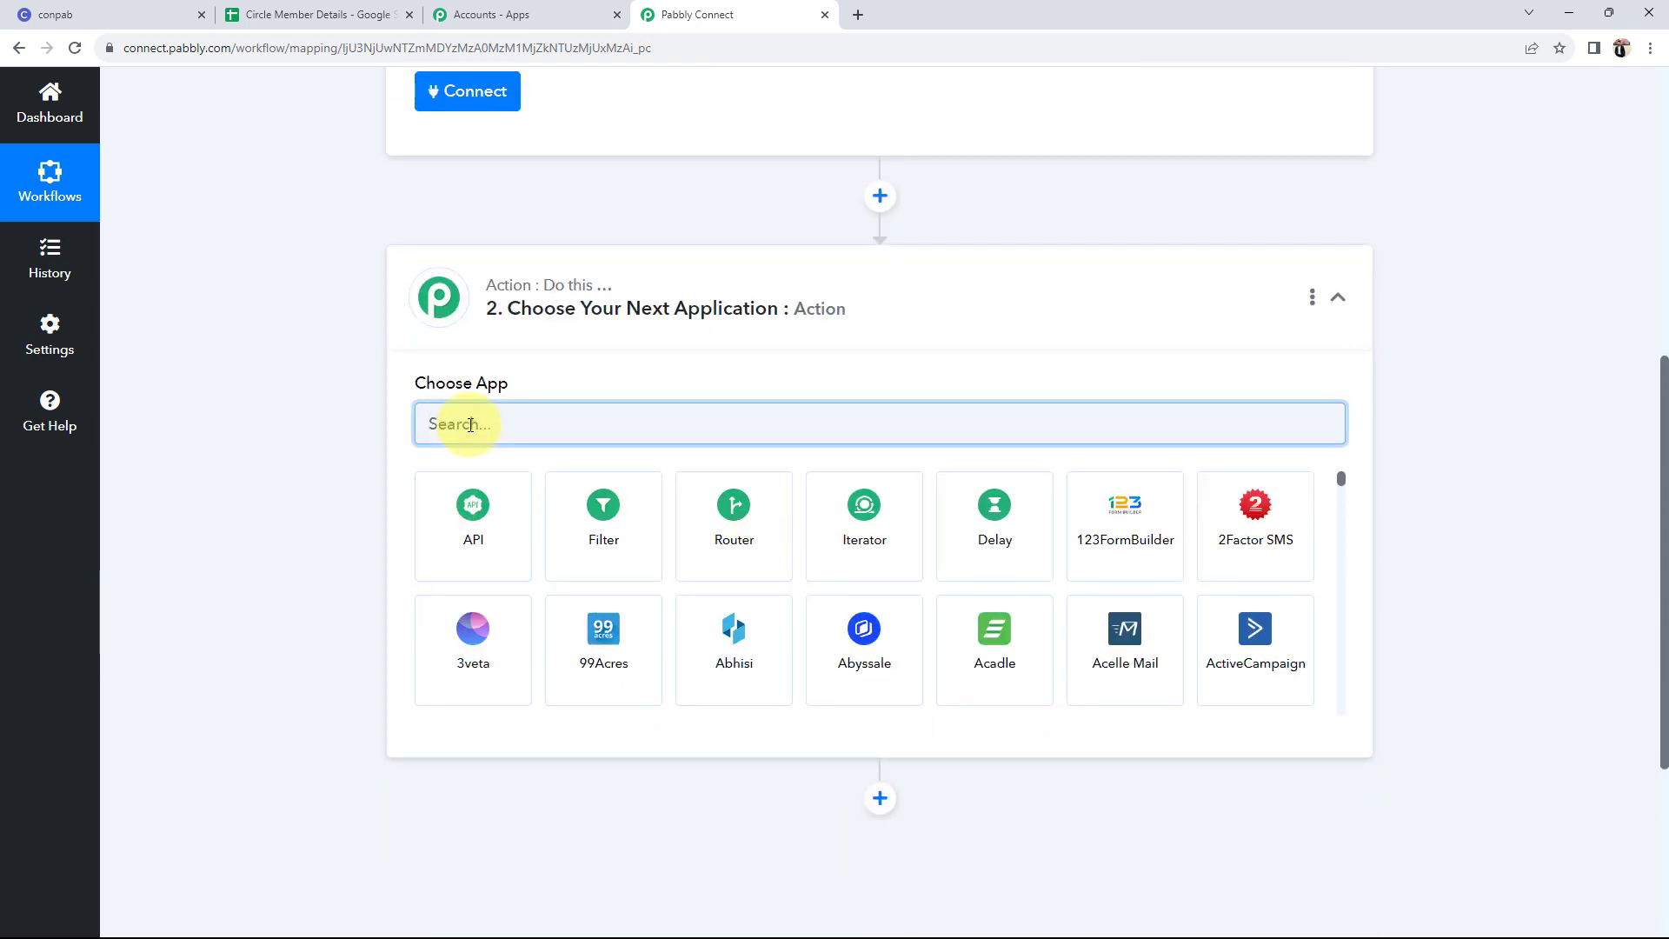
{"action": "type", "text": "goog"}
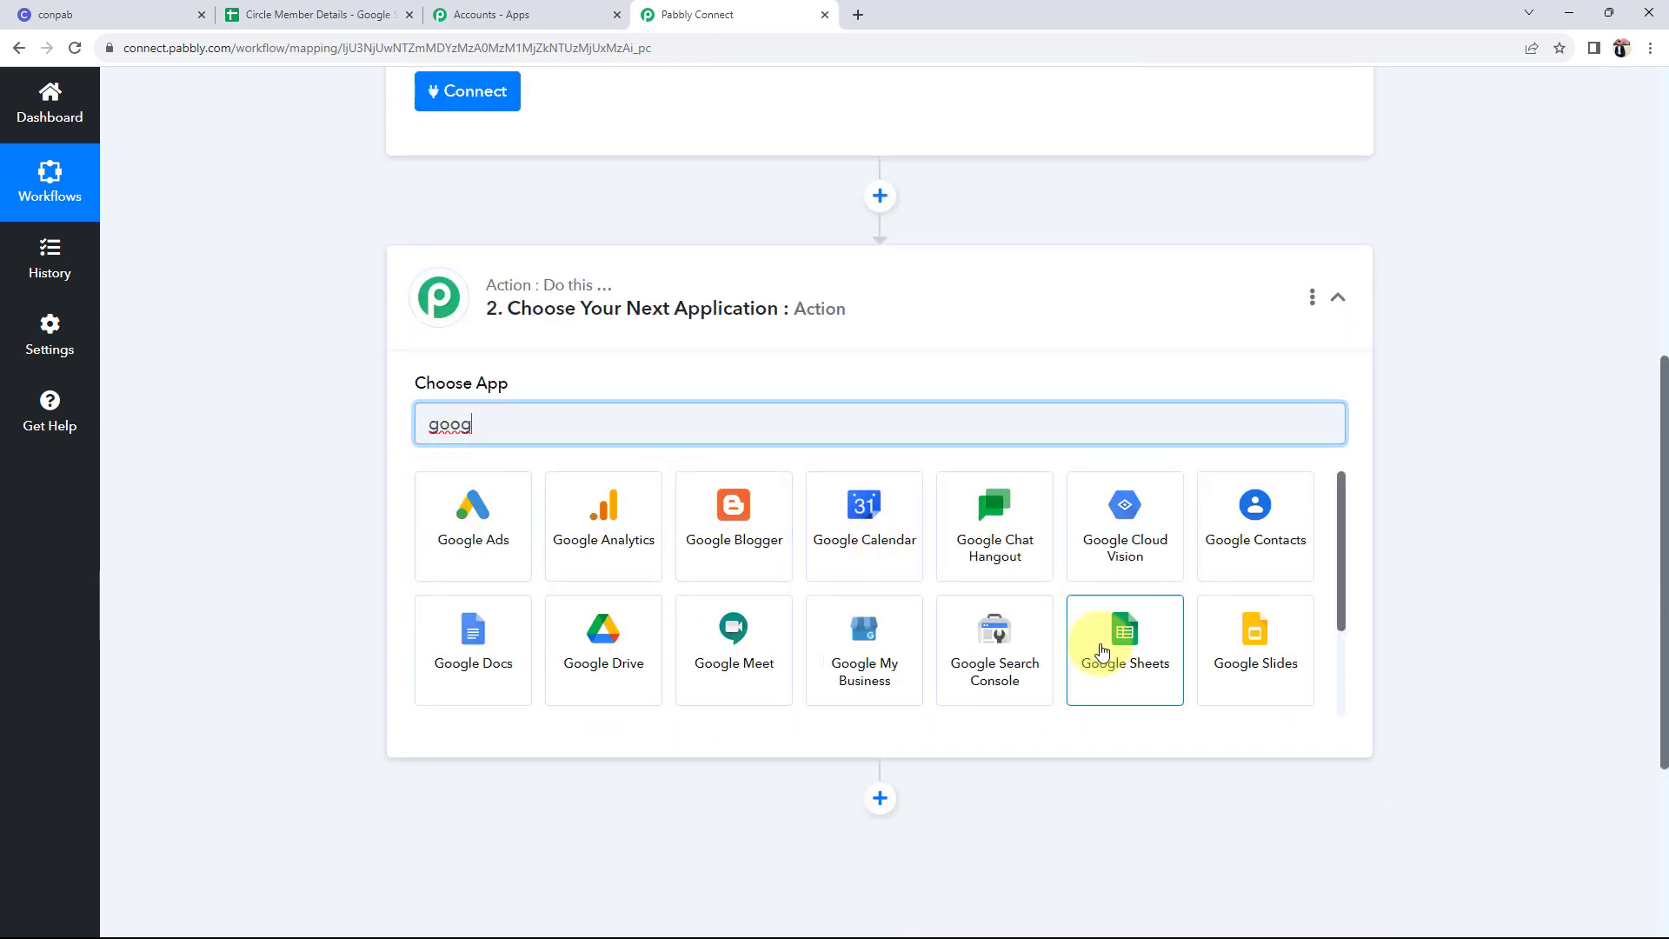
{"action": "left_click", "coordinate": [1121, 639]}
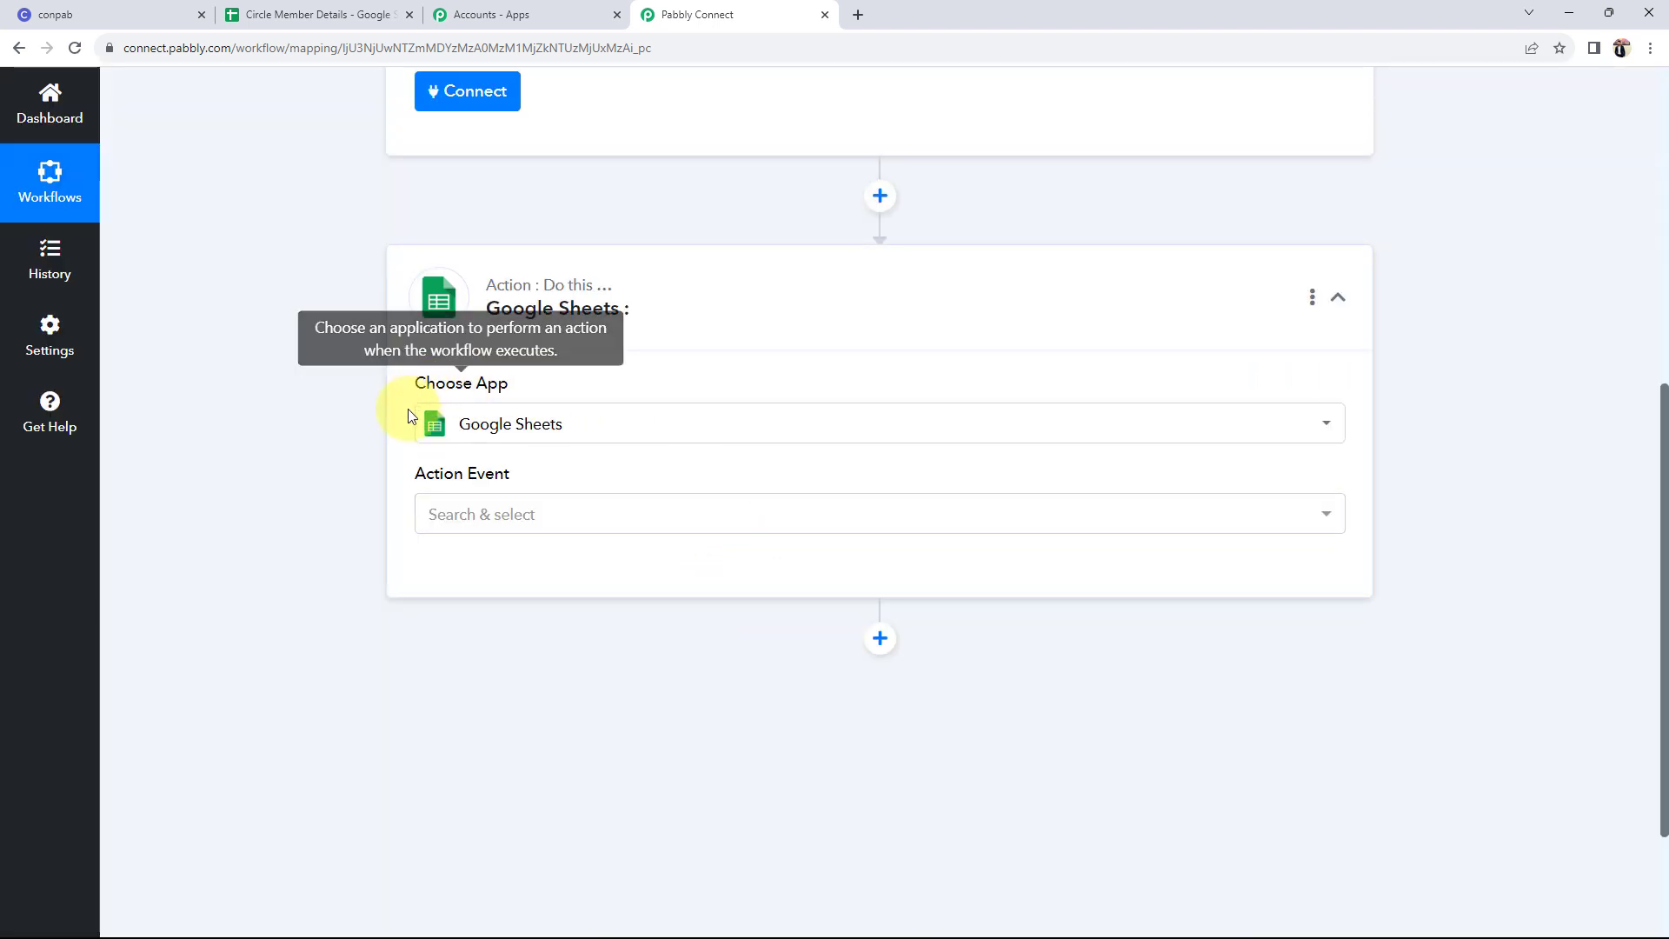
{"action": "left_click", "coordinate": [430, 513]}
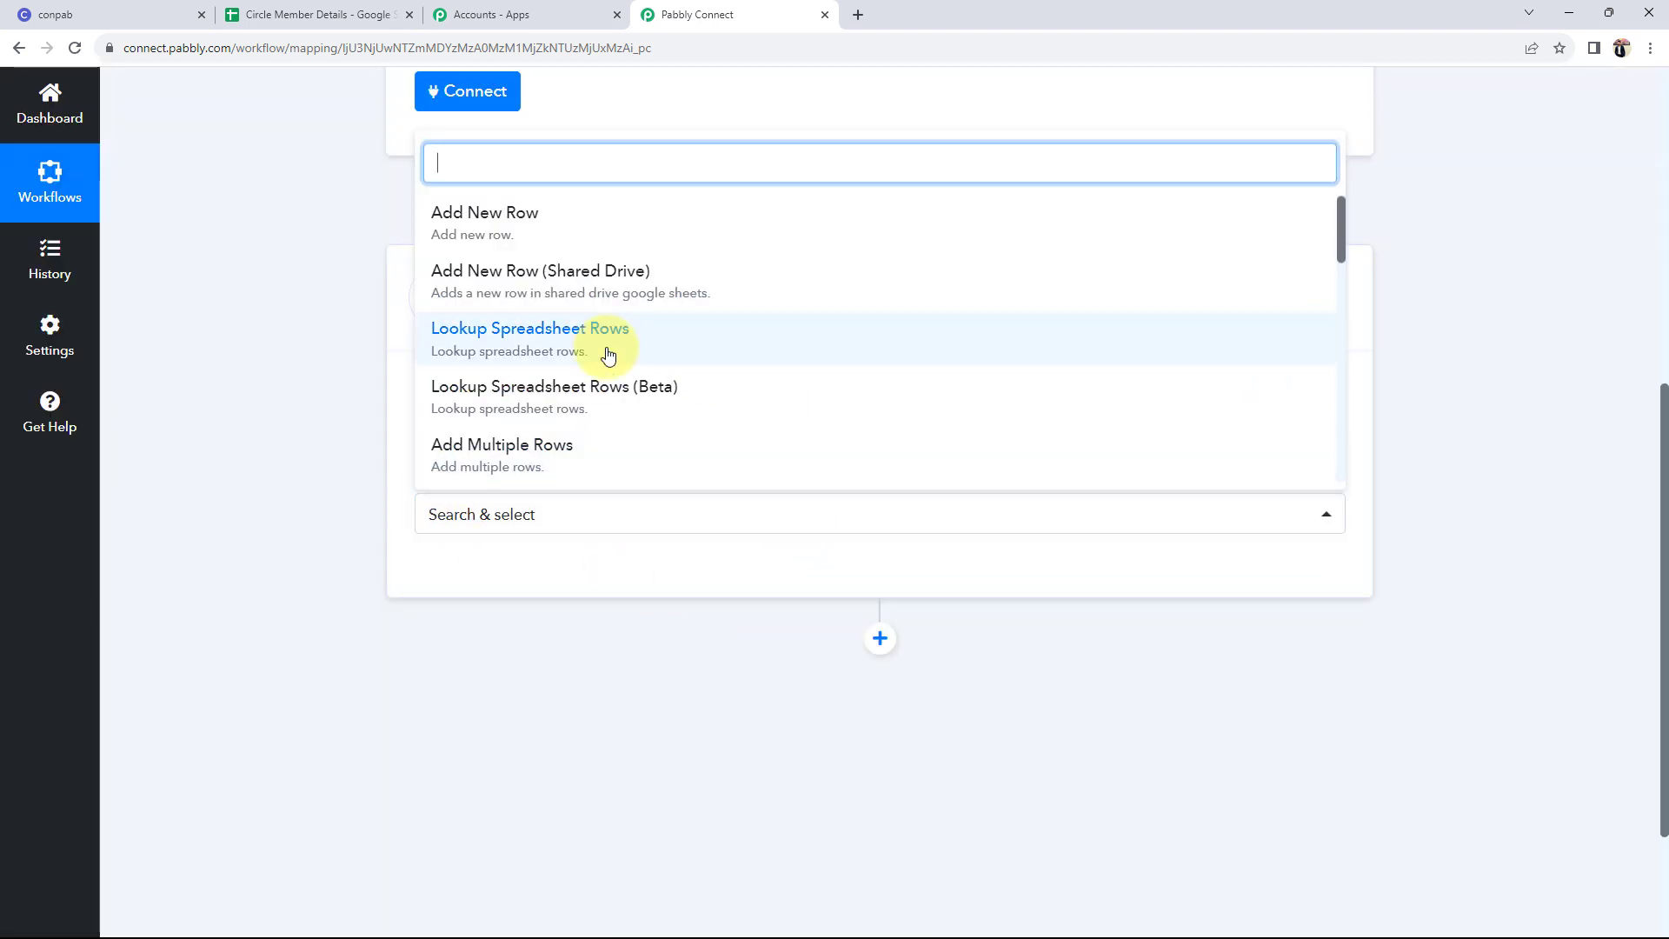
{"action": "left_click", "coordinate": [439, 221]}
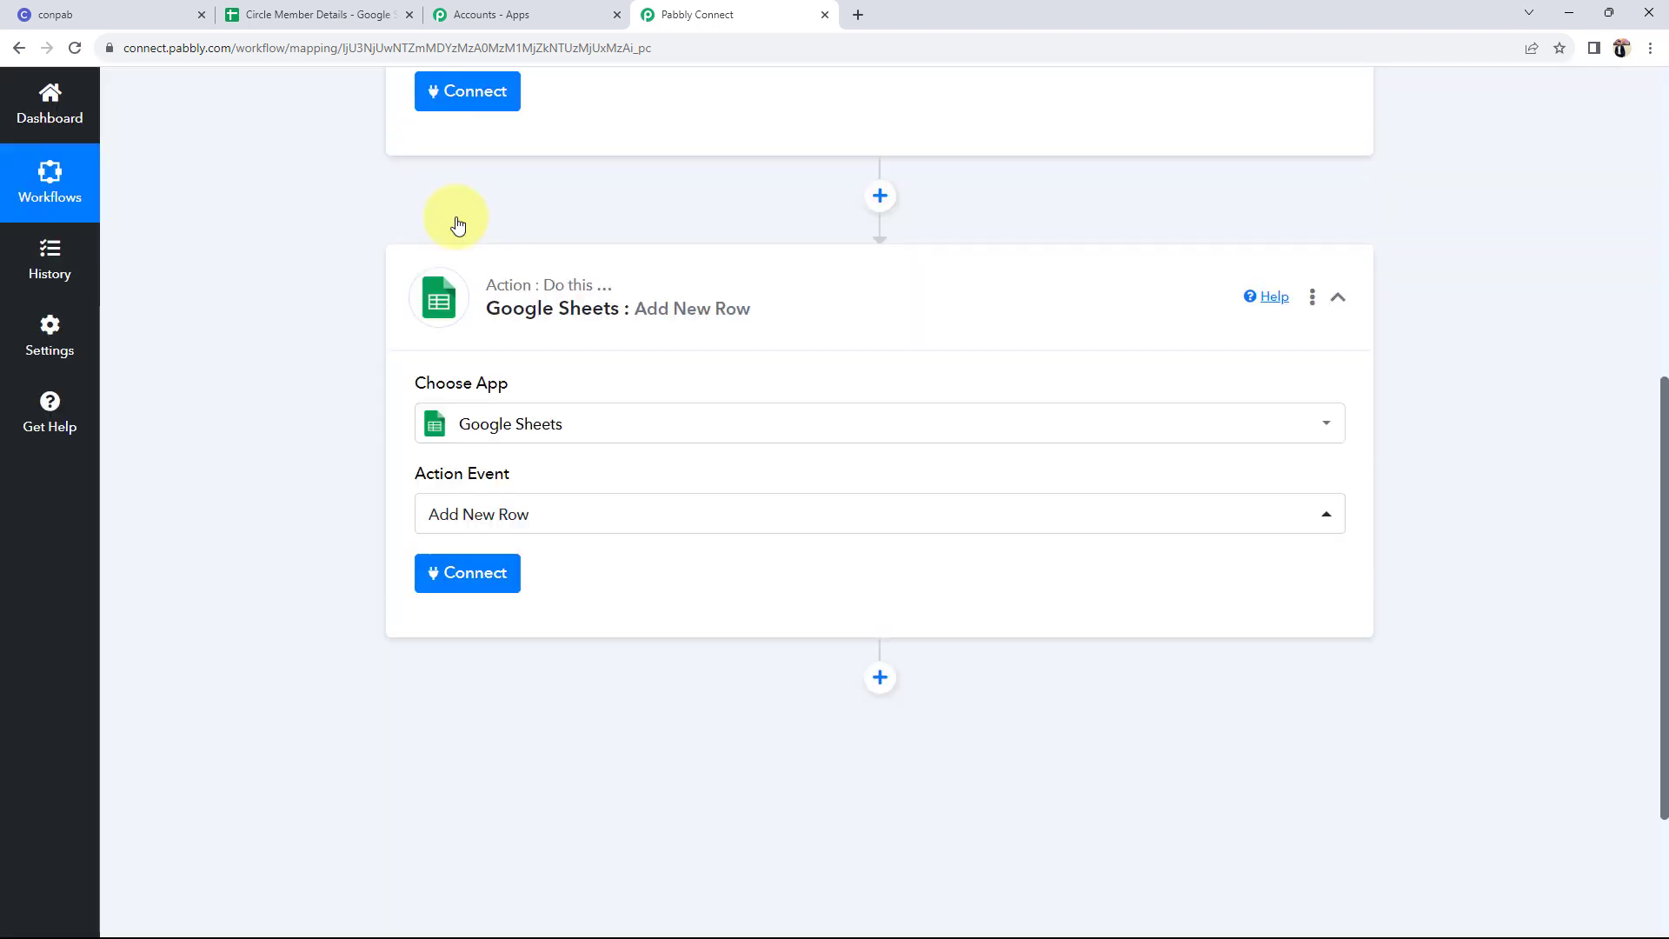
{"action": "scroll", "coordinate": [421, 331], "scroll_direction": "up", "scroll_amount": 5}
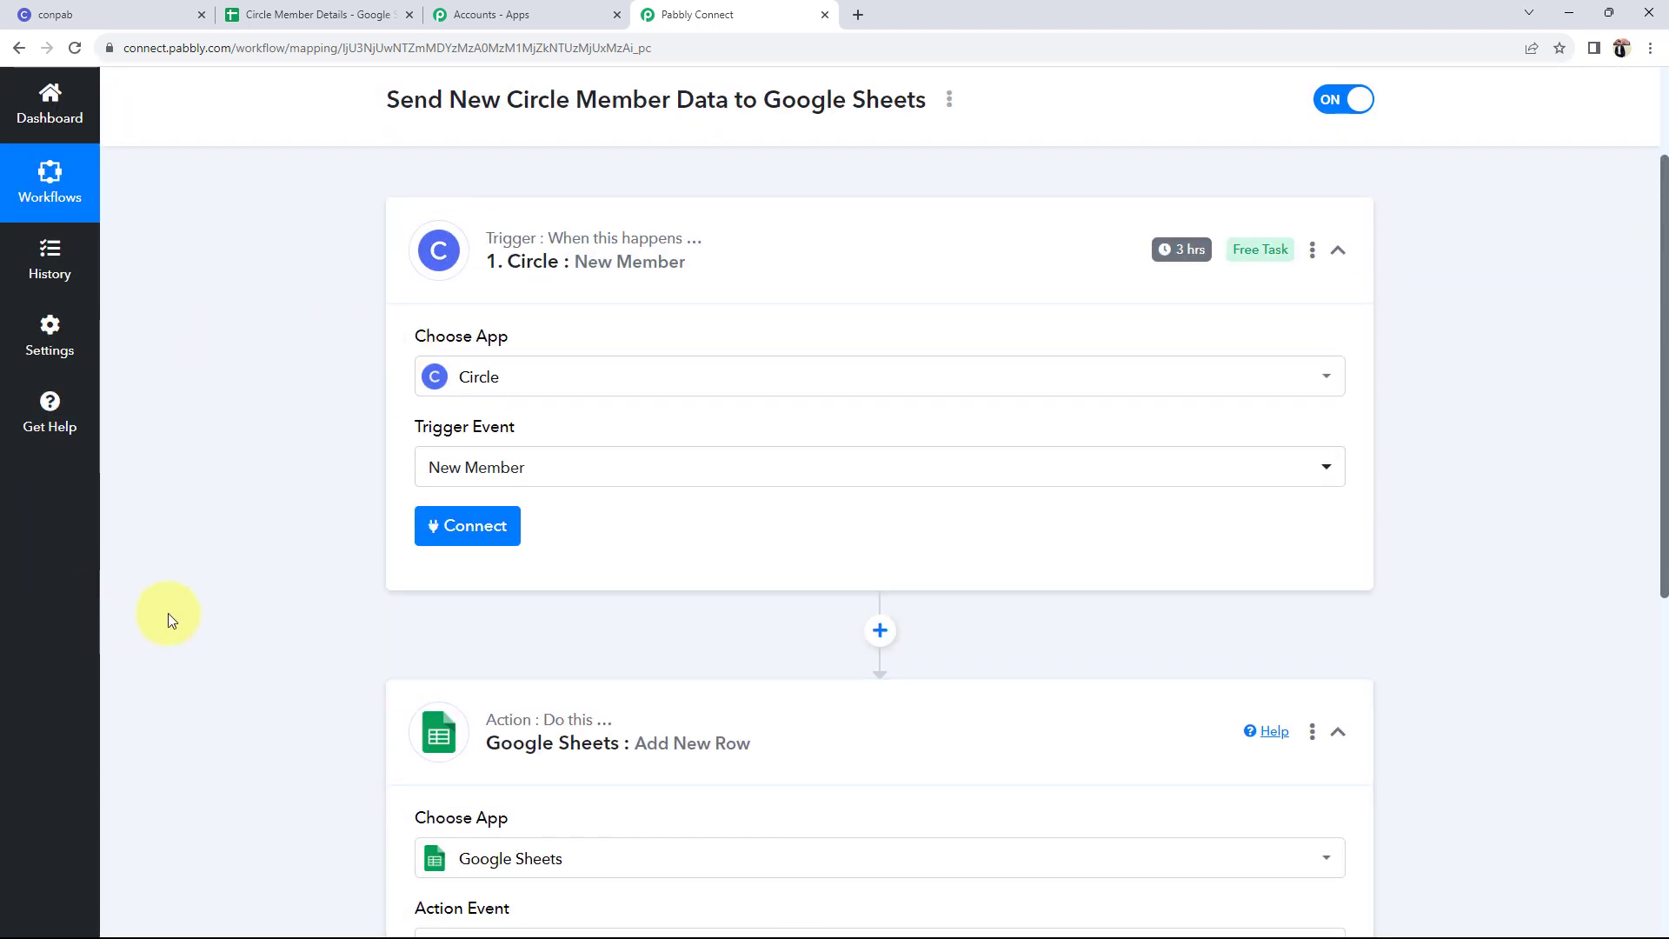
- Add a new Circle connection for the trigger step
{"action": "scroll", "coordinate": [169, 613], "scroll_direction": "down", "scroll_amount": 2}
{"action": "scroll", "coordinate": [168, 613], "scroll_direction": "up", "scroll_amount": 1}
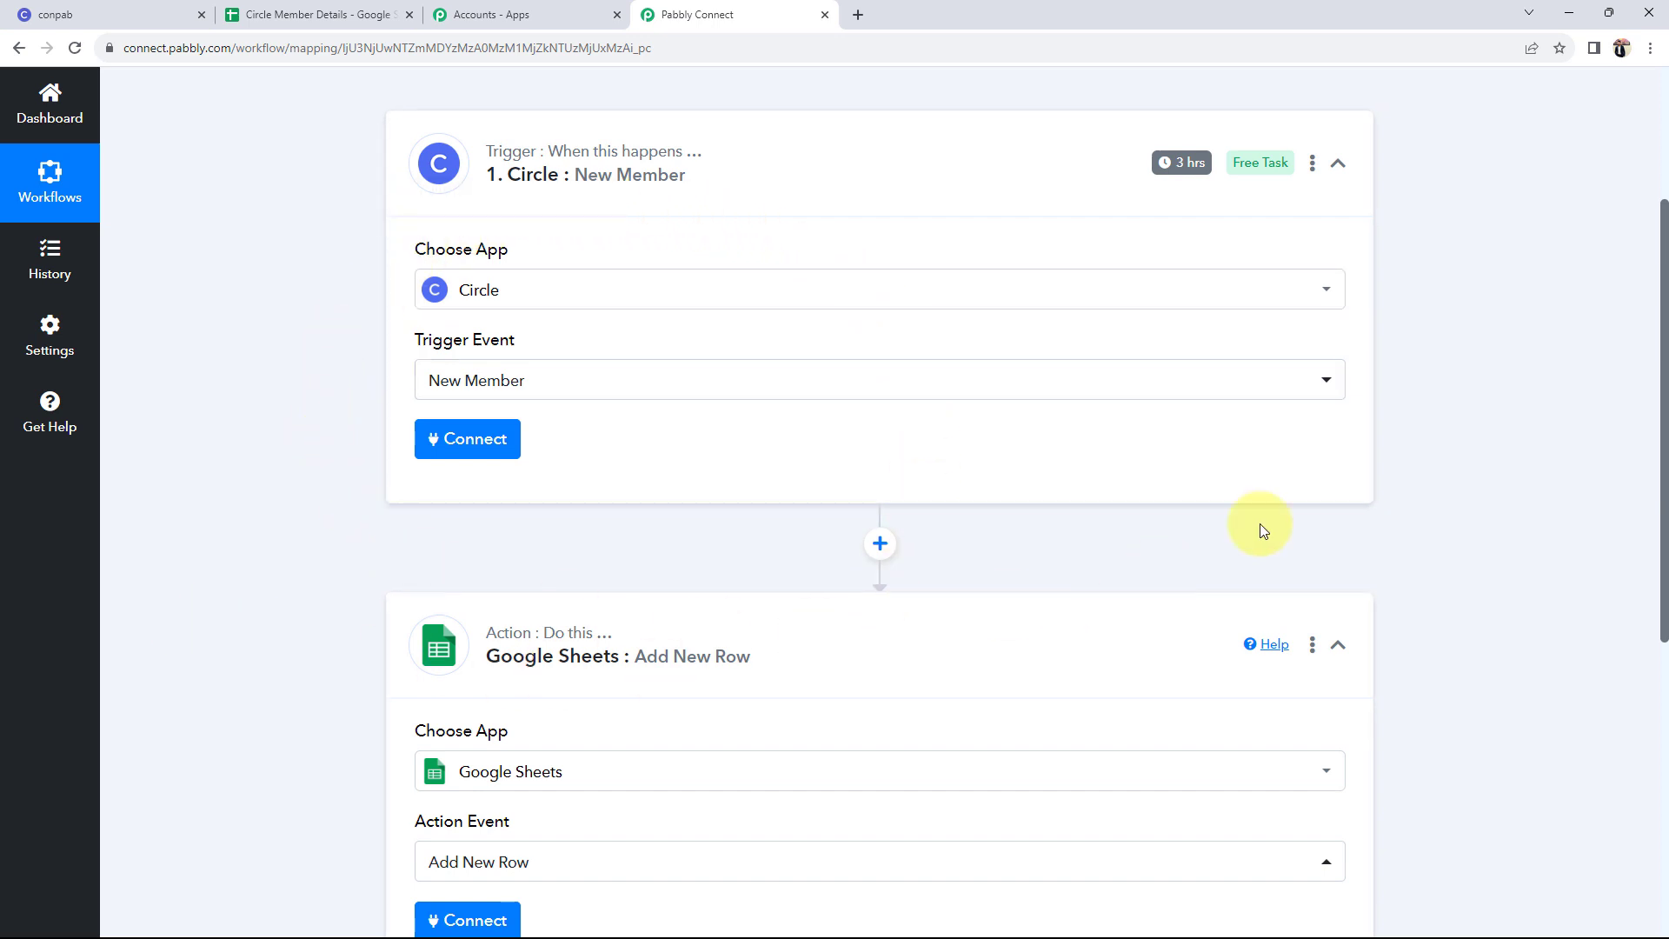
{"action": "left_click", "coordinate": [454, 447]}
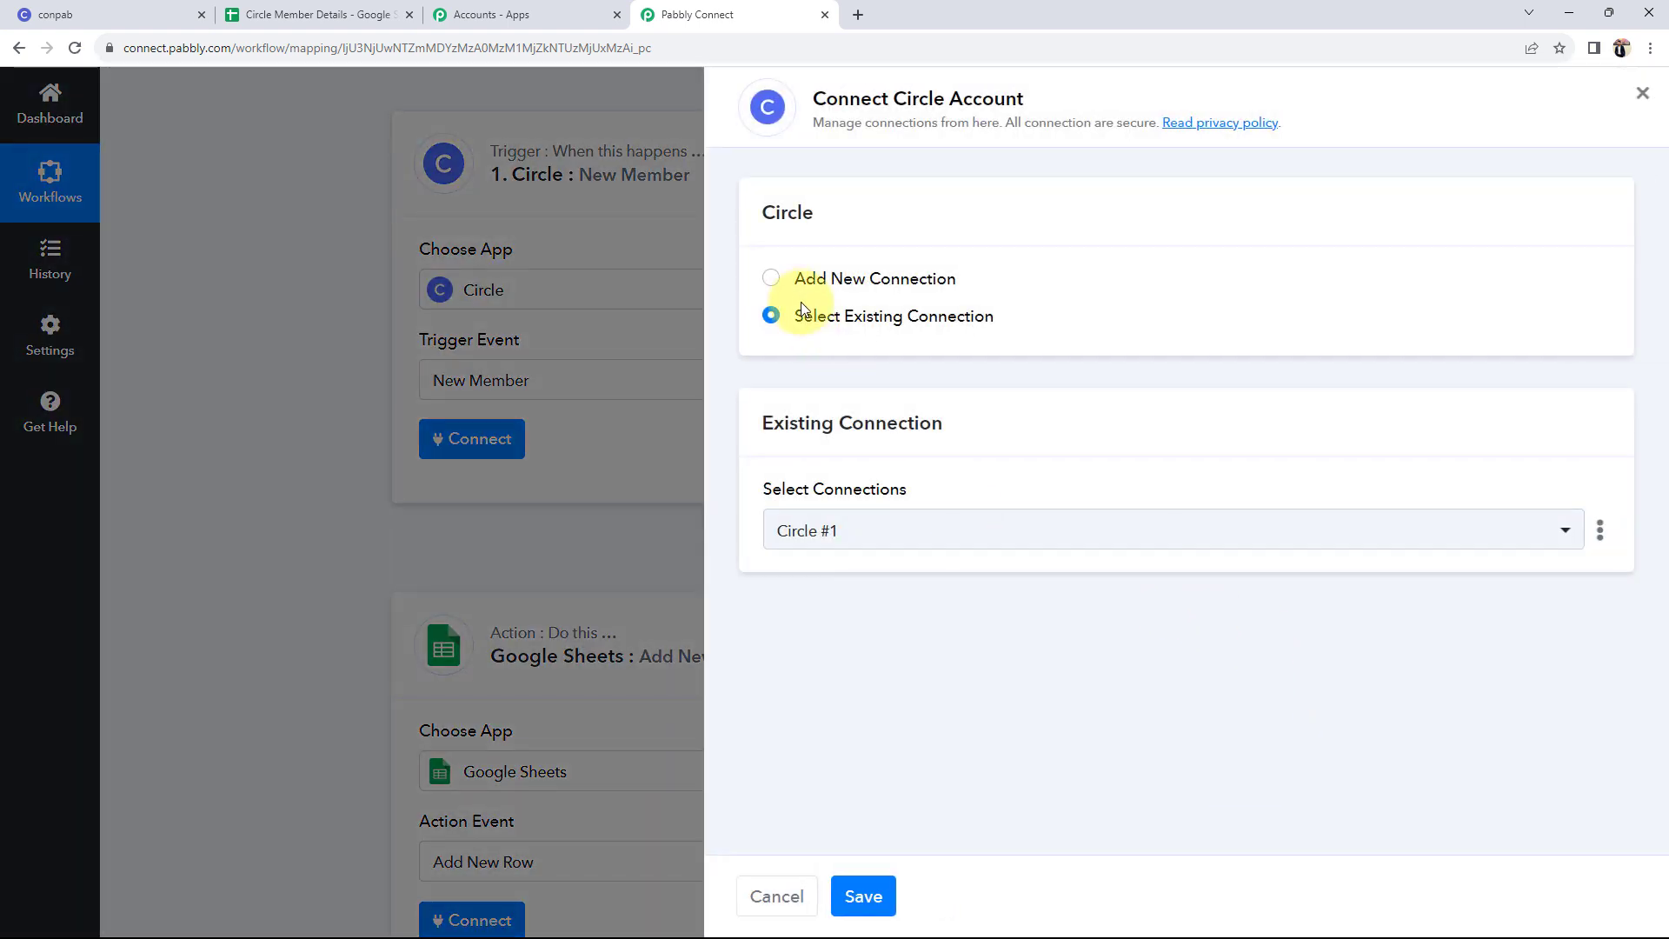
{"action": "left_click", "coordinate": [770, 280]}
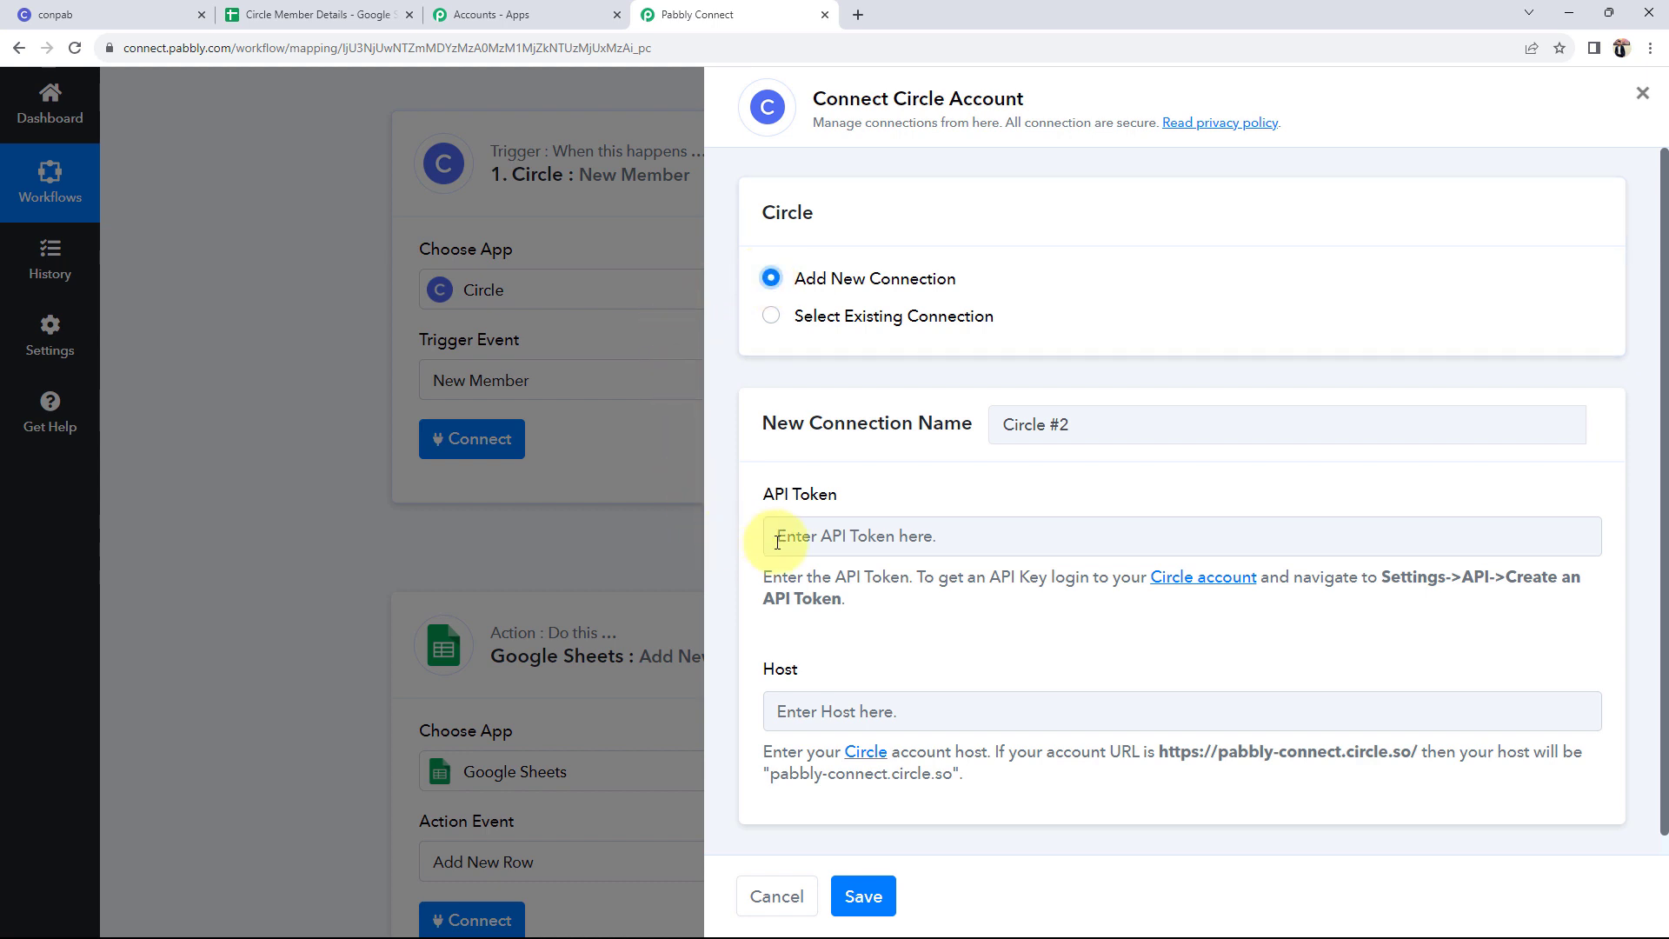
- Review the API Token field and where to create a token, then switch to Circle
{"action": "left_click_drag", "start_coordinate": [763, 494], "coordinate": [858, 496]}
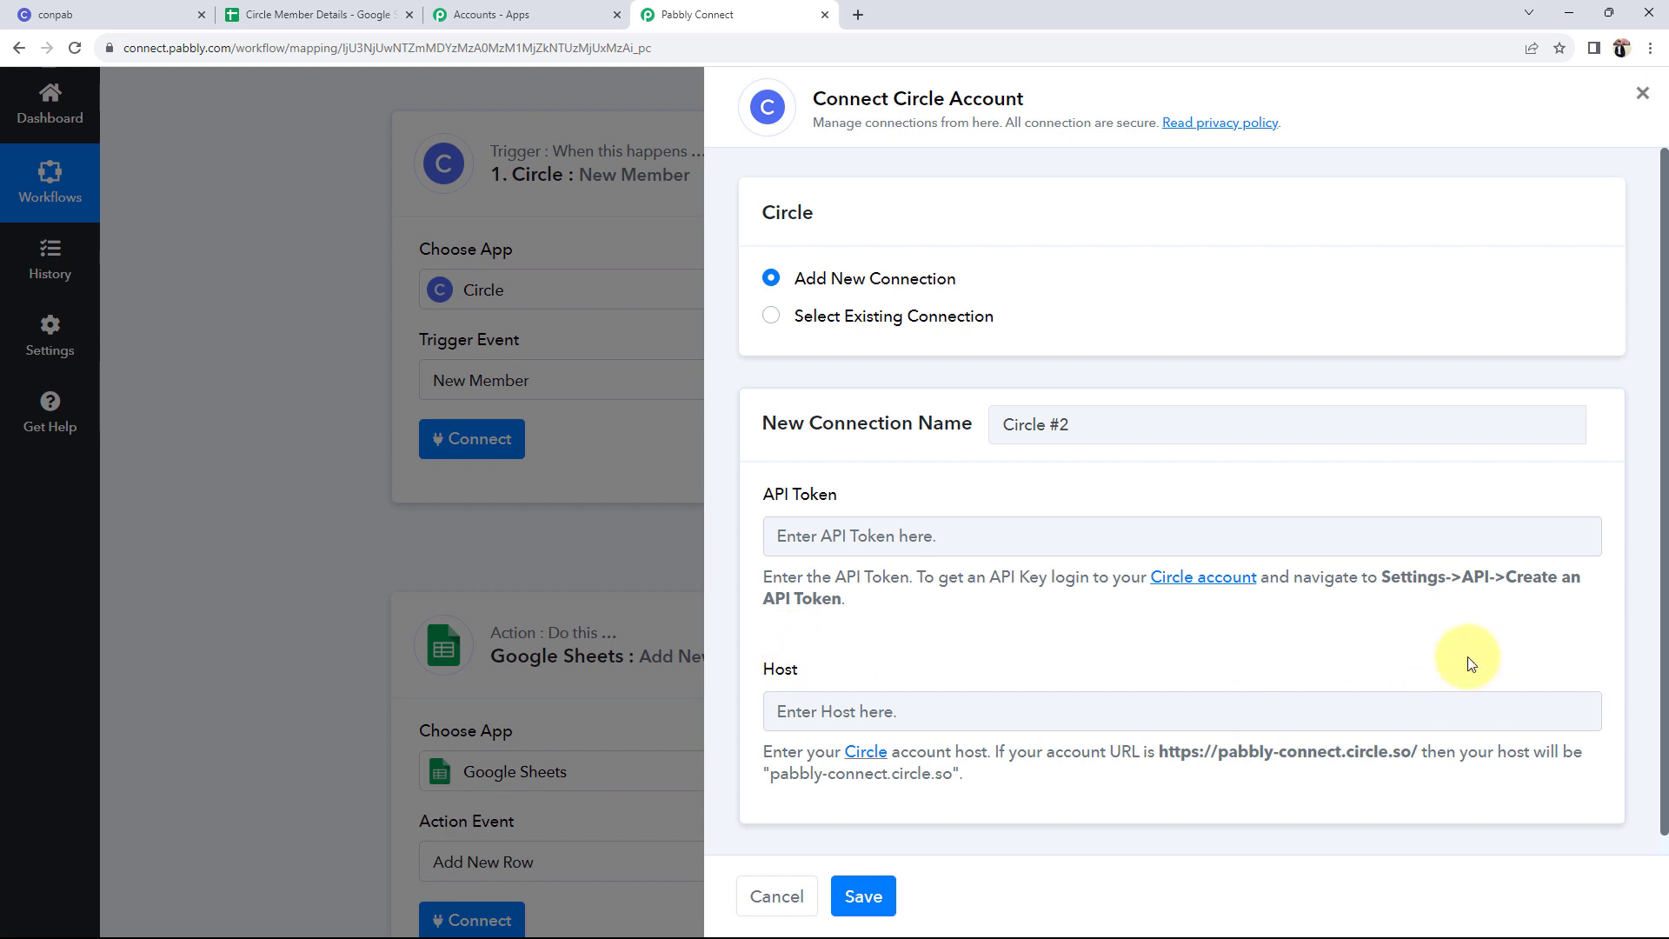
{"action": "left_click_drag", "start_coordinate": [1394, 578], "coordinate": [1583, 596]}
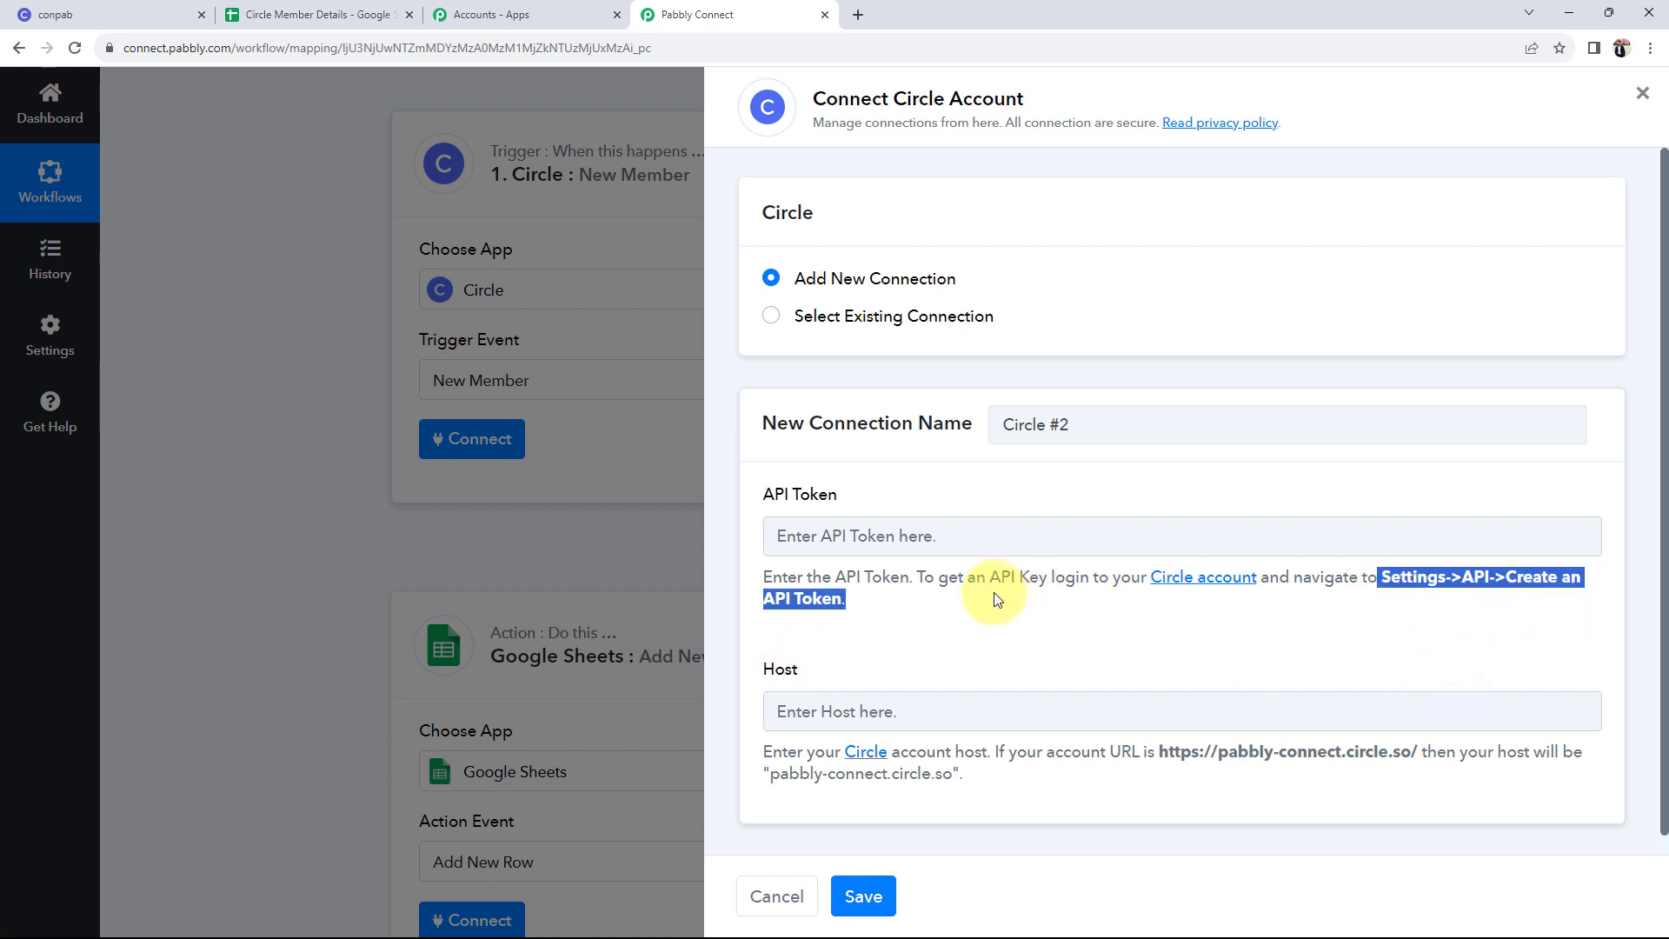
{"action": "left_click", "coordinate": [912, 639]}
{"action": "left_click", "coordinate": [60, 14]}
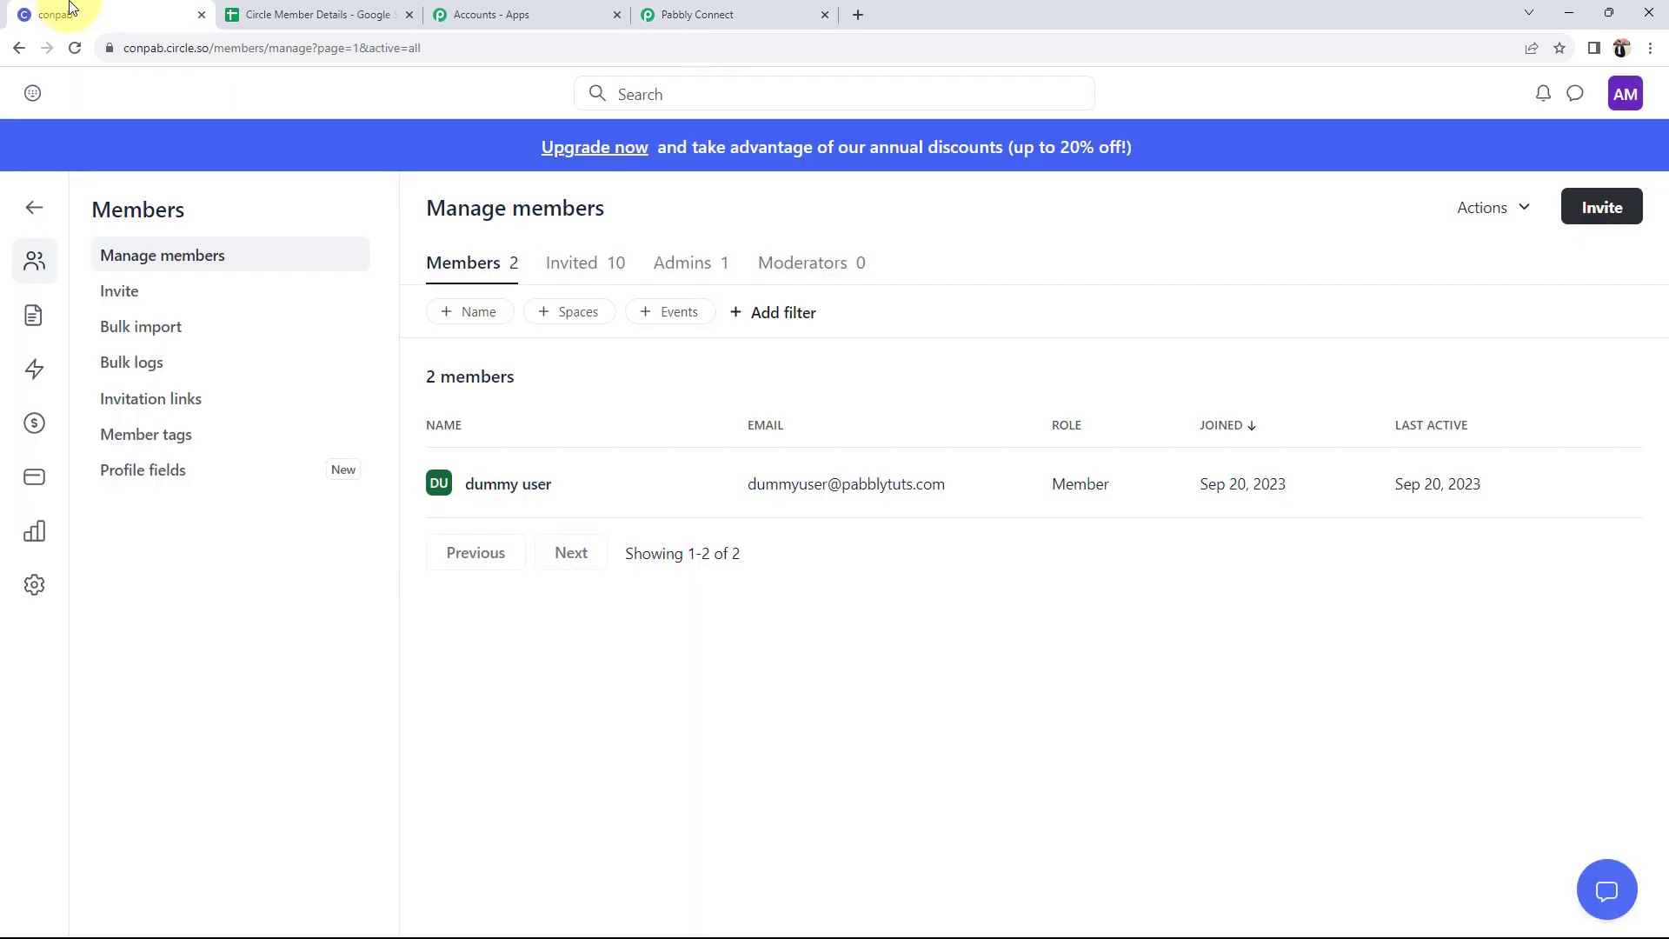
- In the community's API settings, create an API token named 'Dummy Key'
{"action": "left_click", "coordinate": [35, 580]}
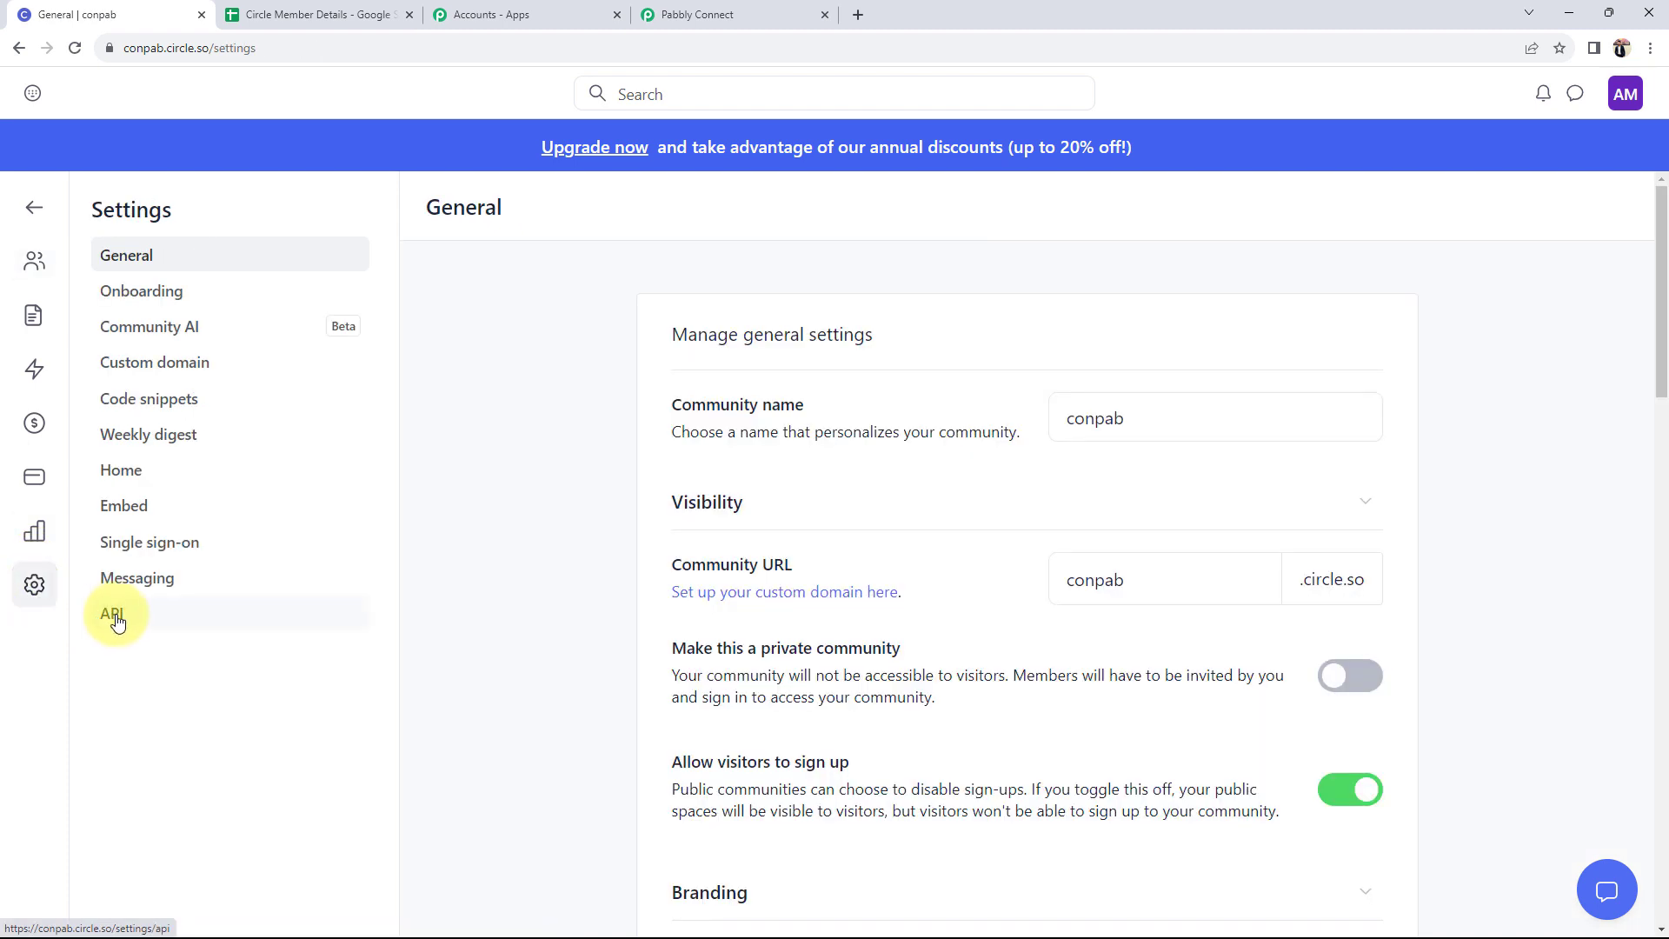
{"action": "left_click", "coordinate": [153, 618]}
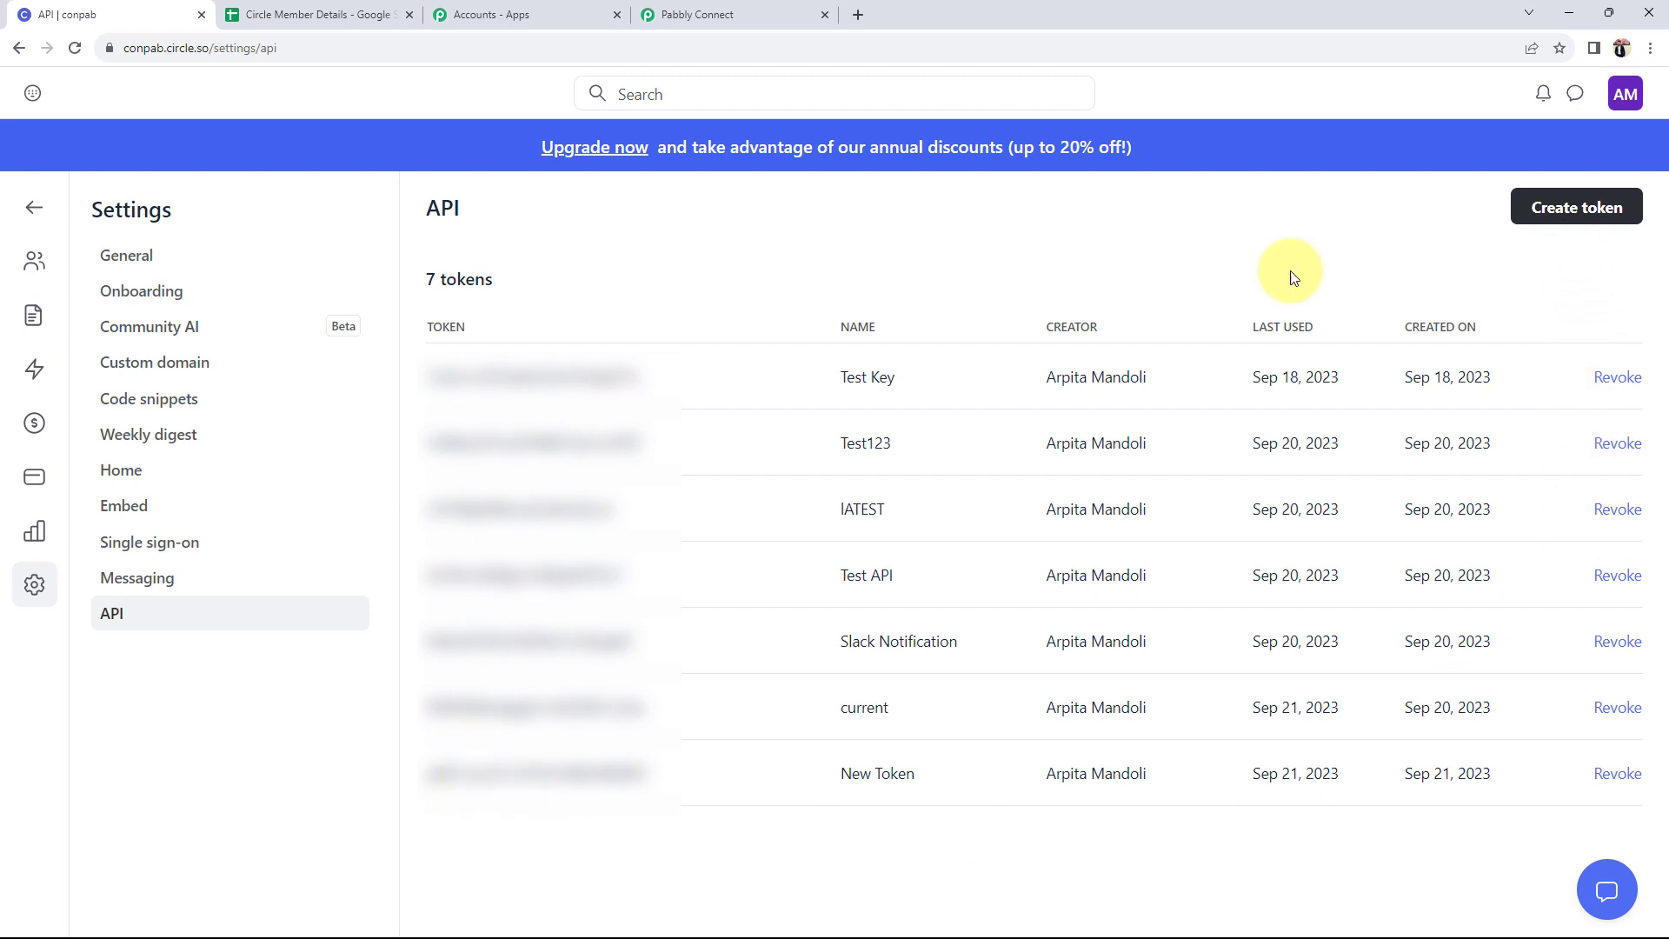
{"action": "left_click", "coordinate": [1532, 207]}
{"action": "left_click", "coordinate": [1153, 373]}
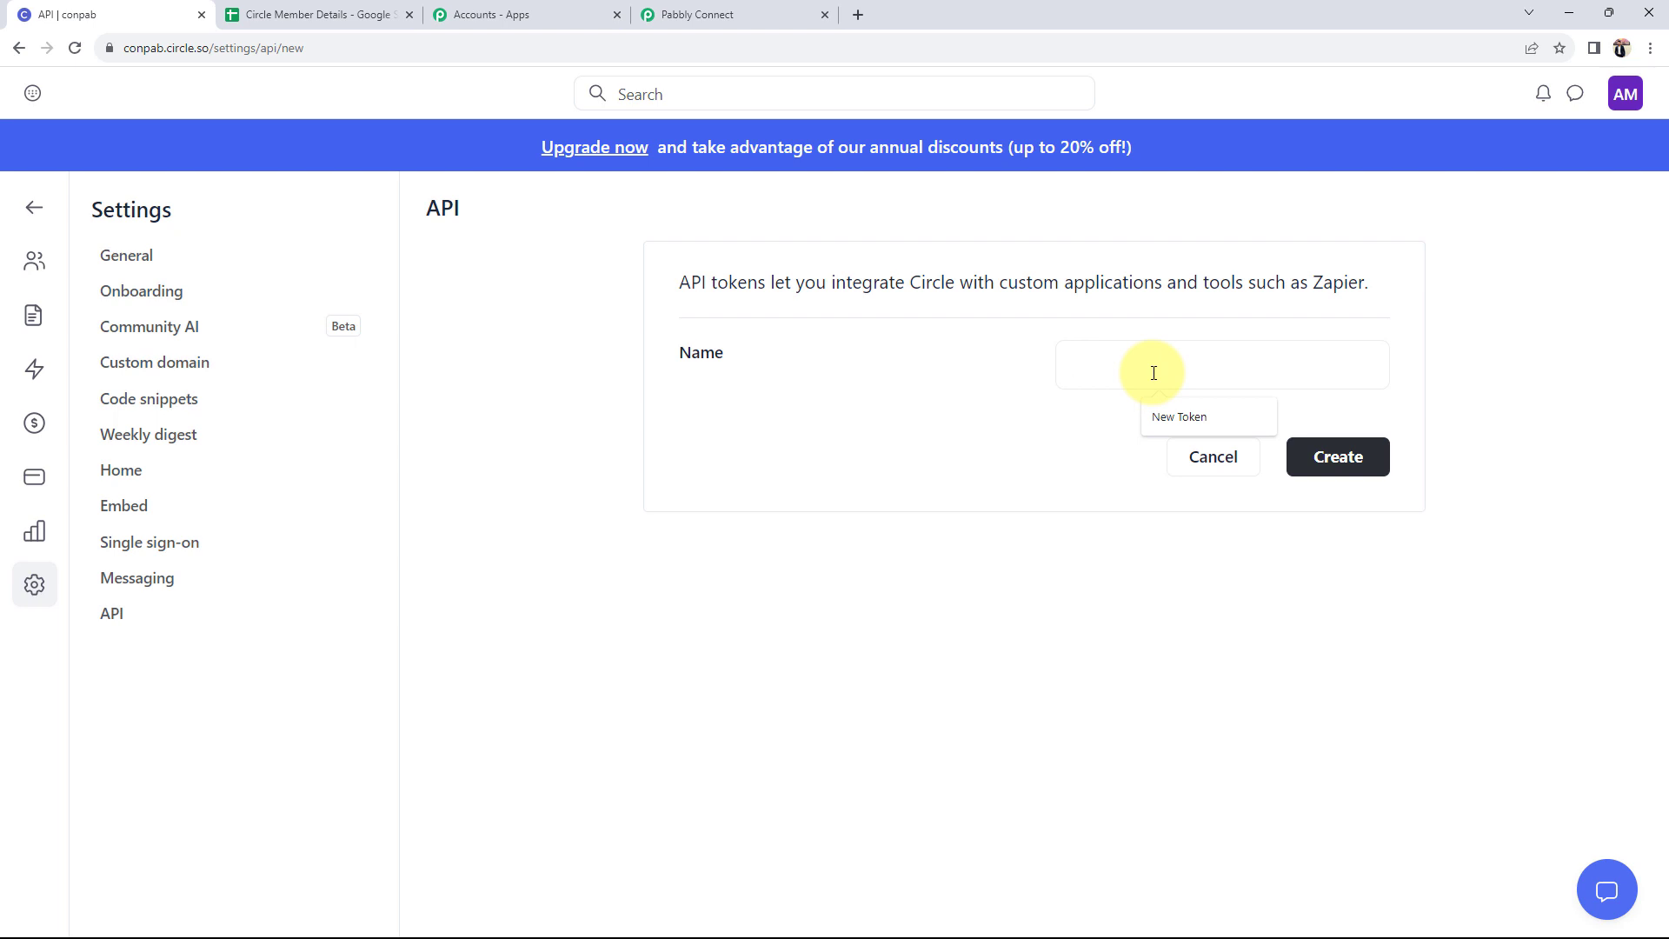
{"action": "type", "text": "Dummy Key"}
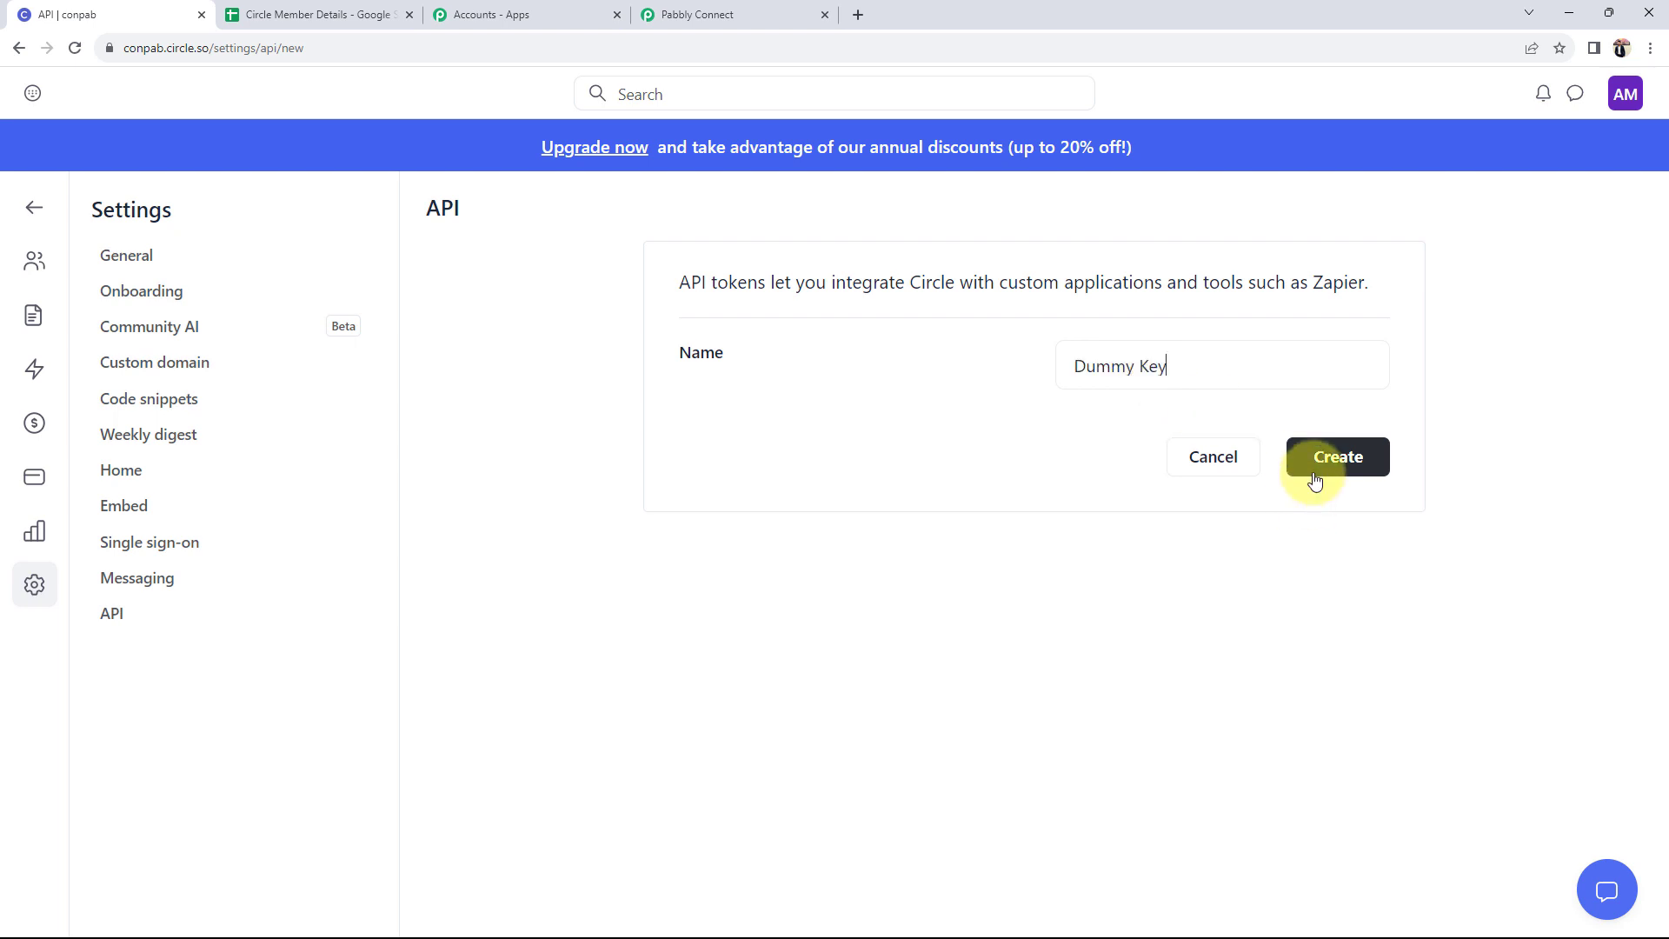
{"action": "left_click", "coordinate": [1316, 472]}
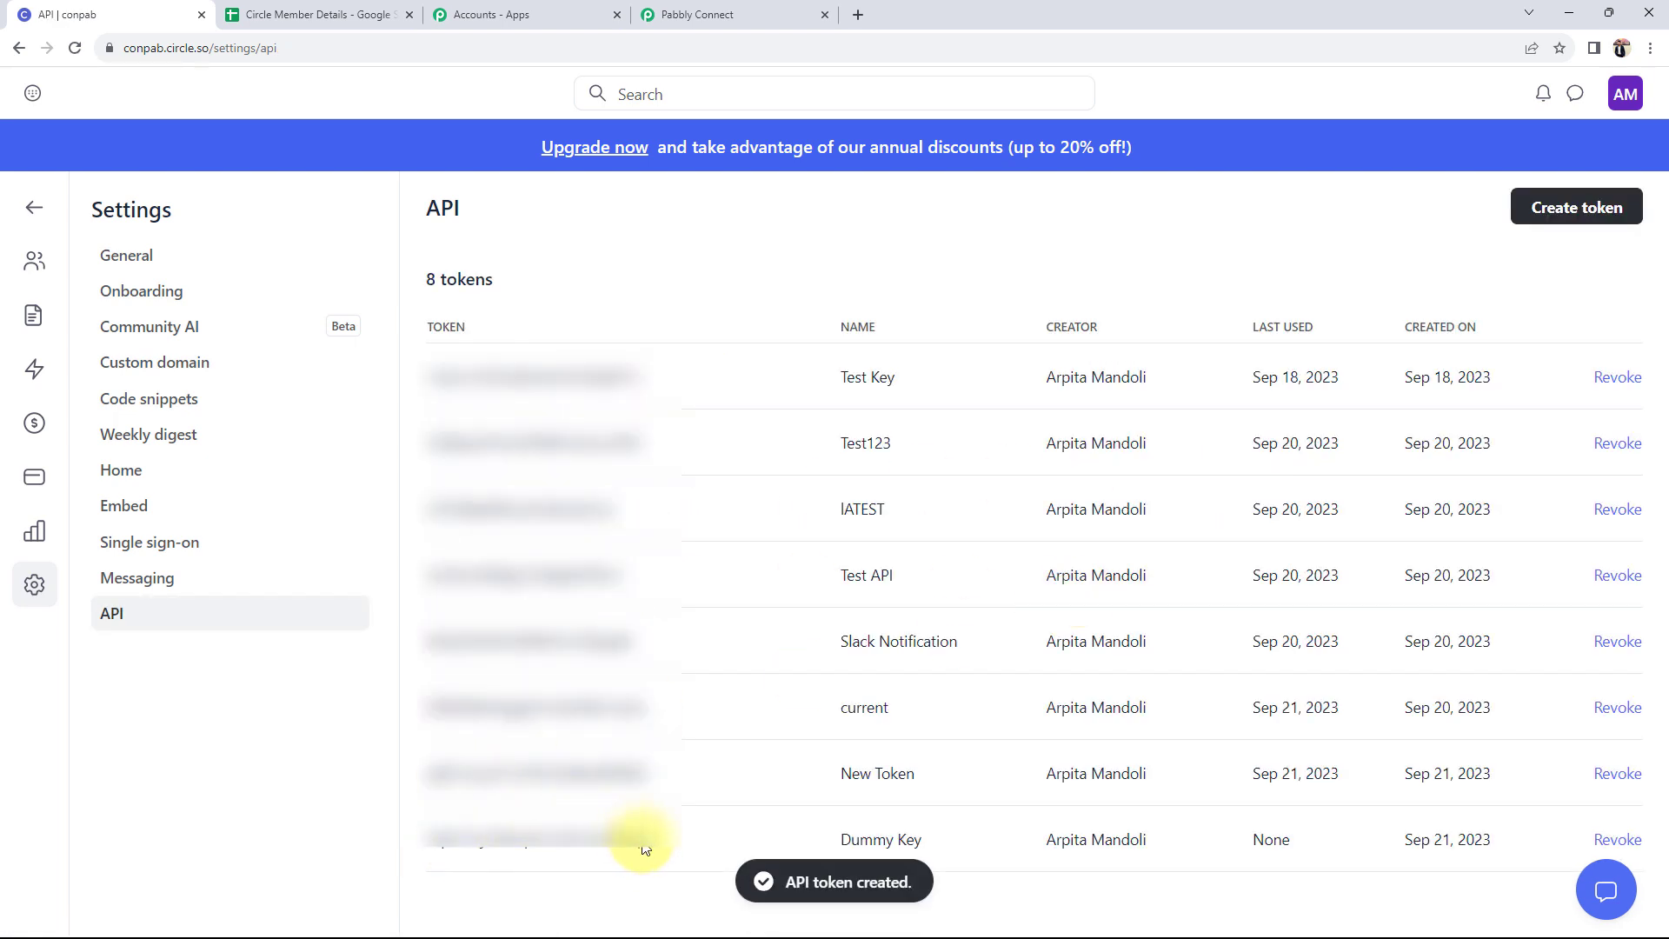
- Copy the new token value and go back to the API Token field in Pabbly Connect
{"action": "left_click_drag", "start_coordinate": [641, 842], "coordinate": [427, 842]}
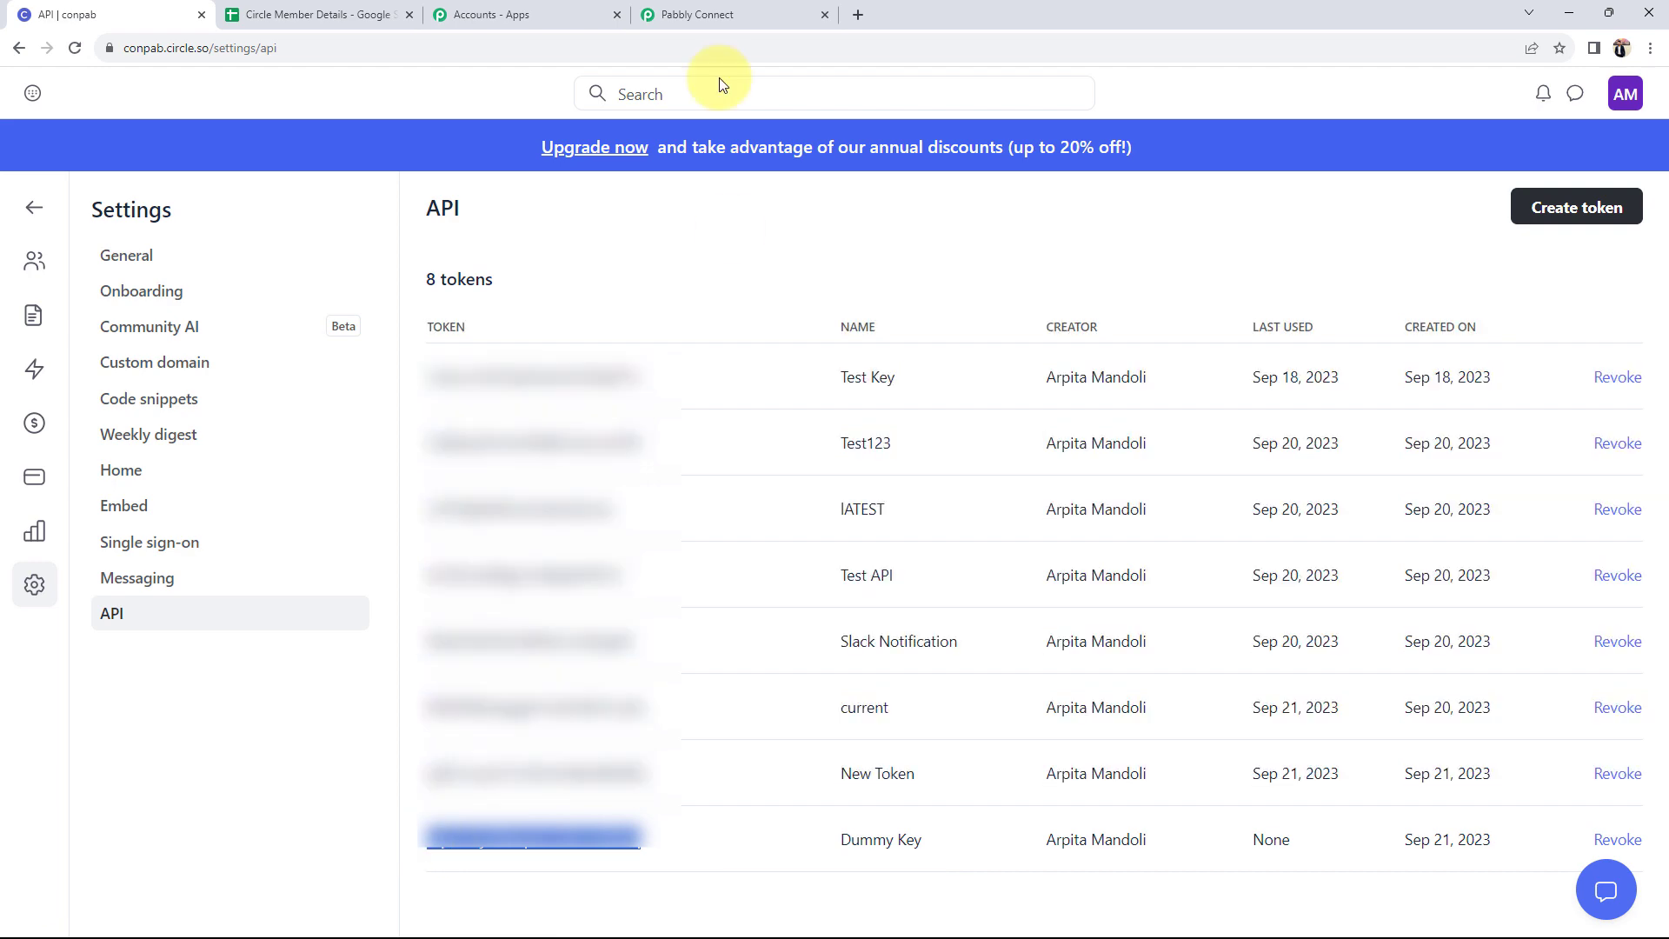
{"action": "left_click", "coordinate": [719, 15]}
{"action": "left_click", "coordinate": [800, 709]}
{"action": "left_click", "coordinate": [815, 536]}
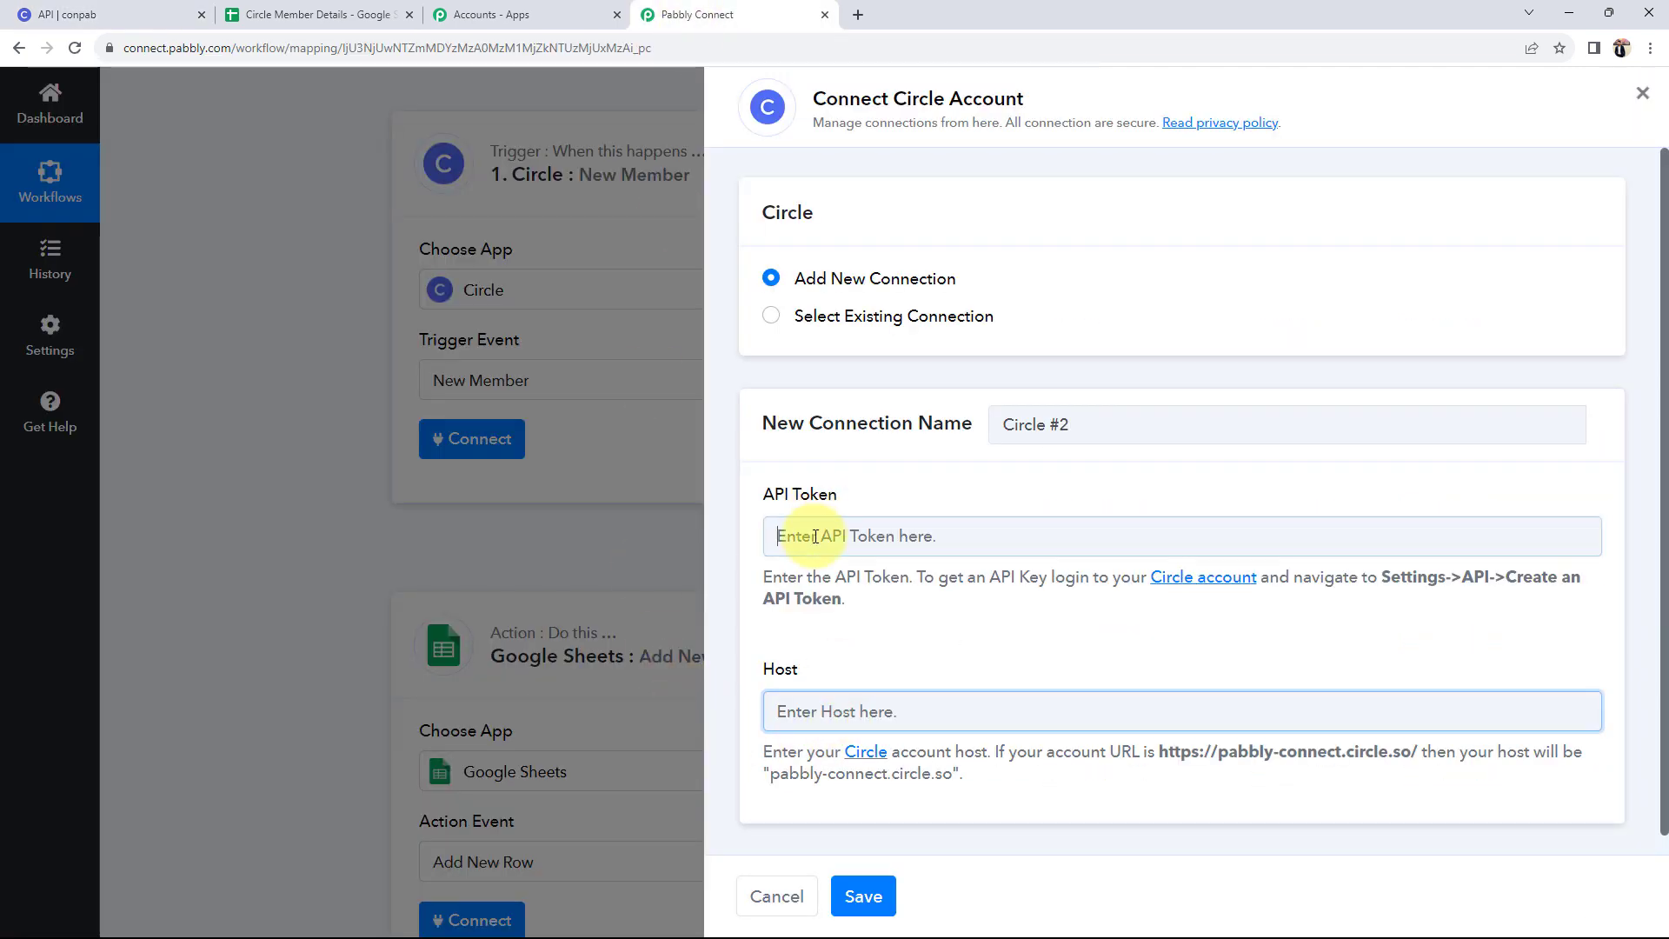
- Paste the Dummy Key token into API Token and review the Host help text and example
{"action": "key", "text": "ctrl+v"}
{"action": "left_click", "coordinate": [767, 676]}
{"action": "left_click_drag", "start_coordinate": [767, 675], "coordinate": [813, 670]}
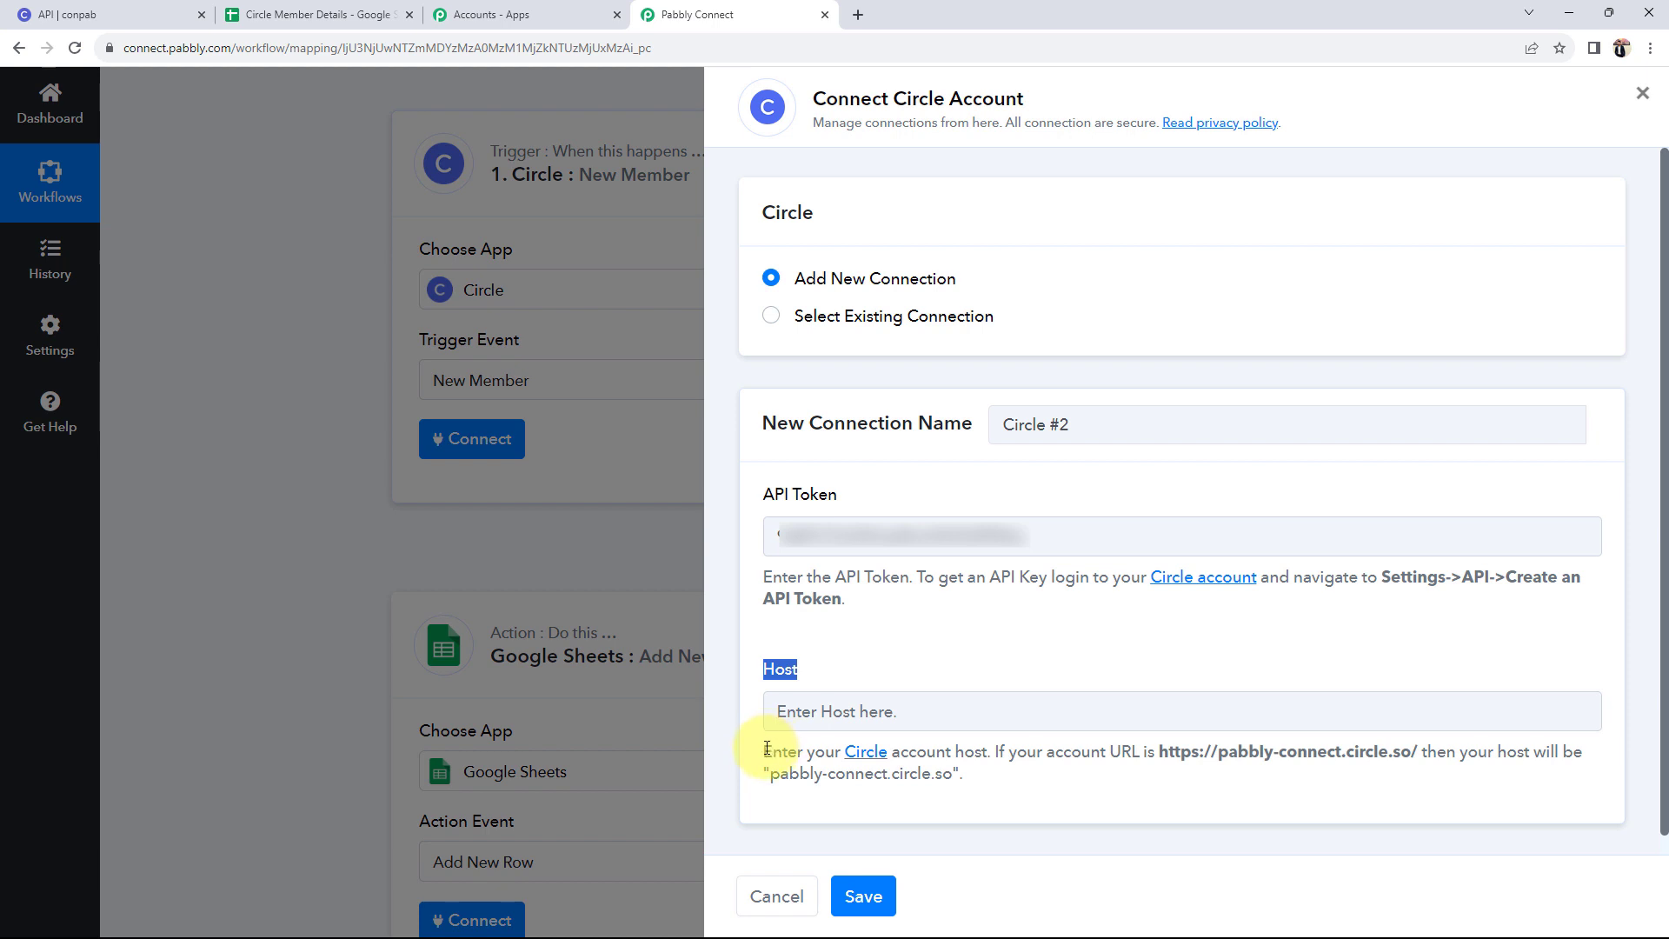
{"action": "left_click_drag", "start_coordinate": [767, 747], "coordinate": [1312, 748]}
{"action": "left_click", "coordinate": [1203, 801]}
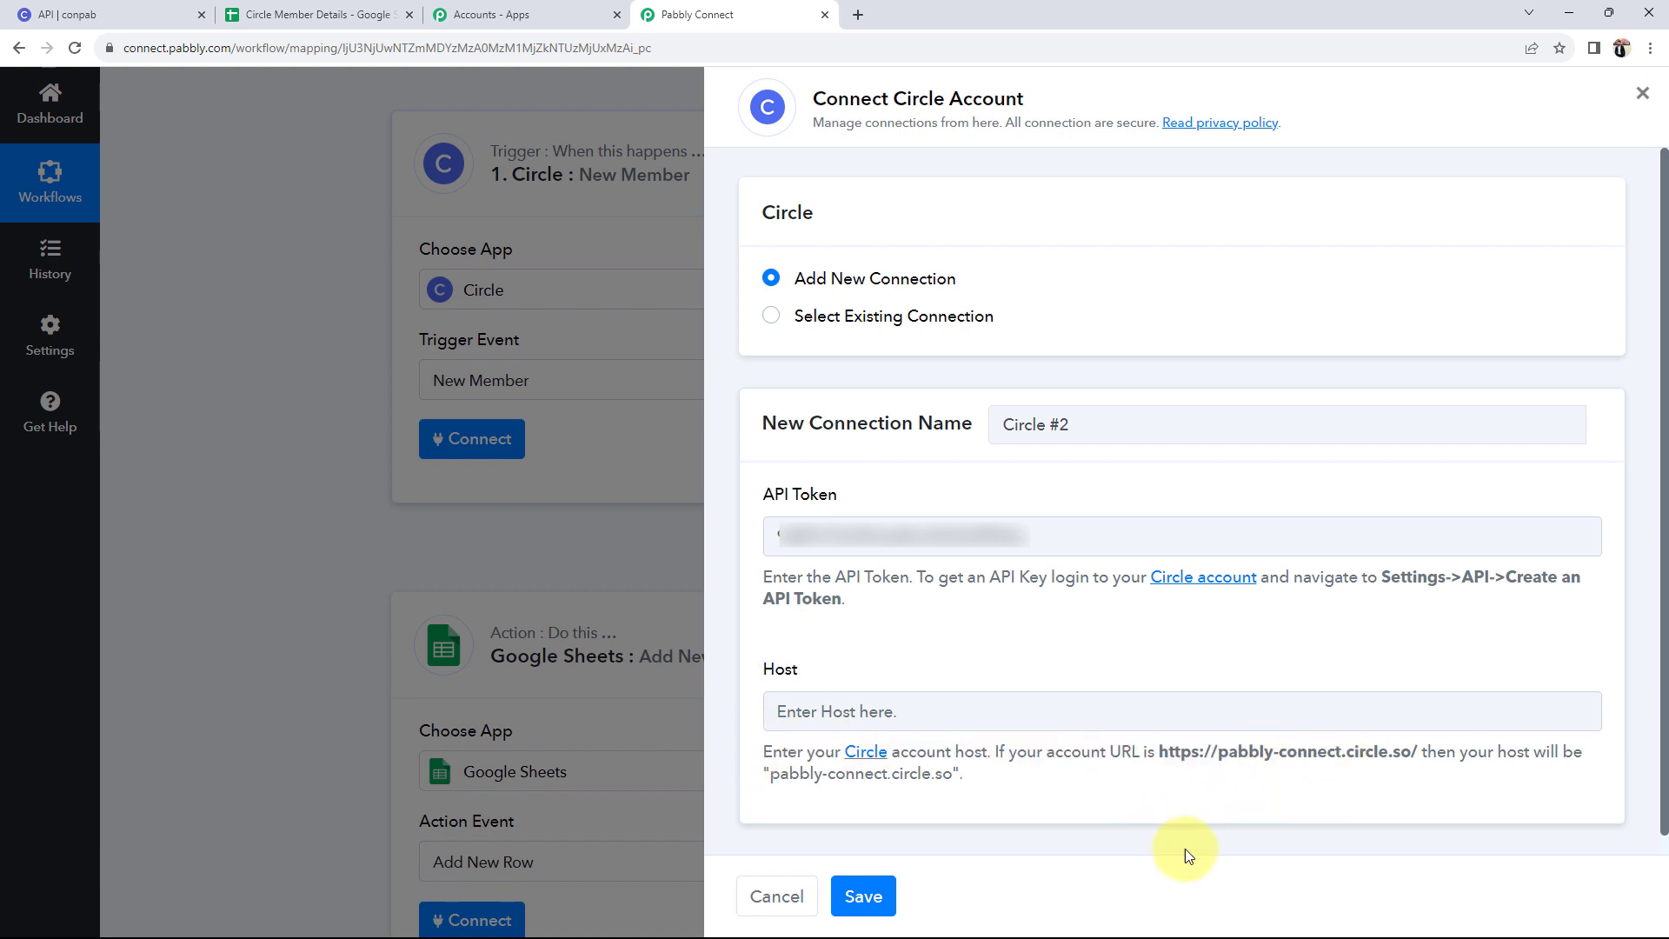
{"action": "left_click_drag", "start_coordinate": [1159, 749], "coordinate": [1385, 784]}
{"action": "left_click", "coordinate": [1386, 784]}
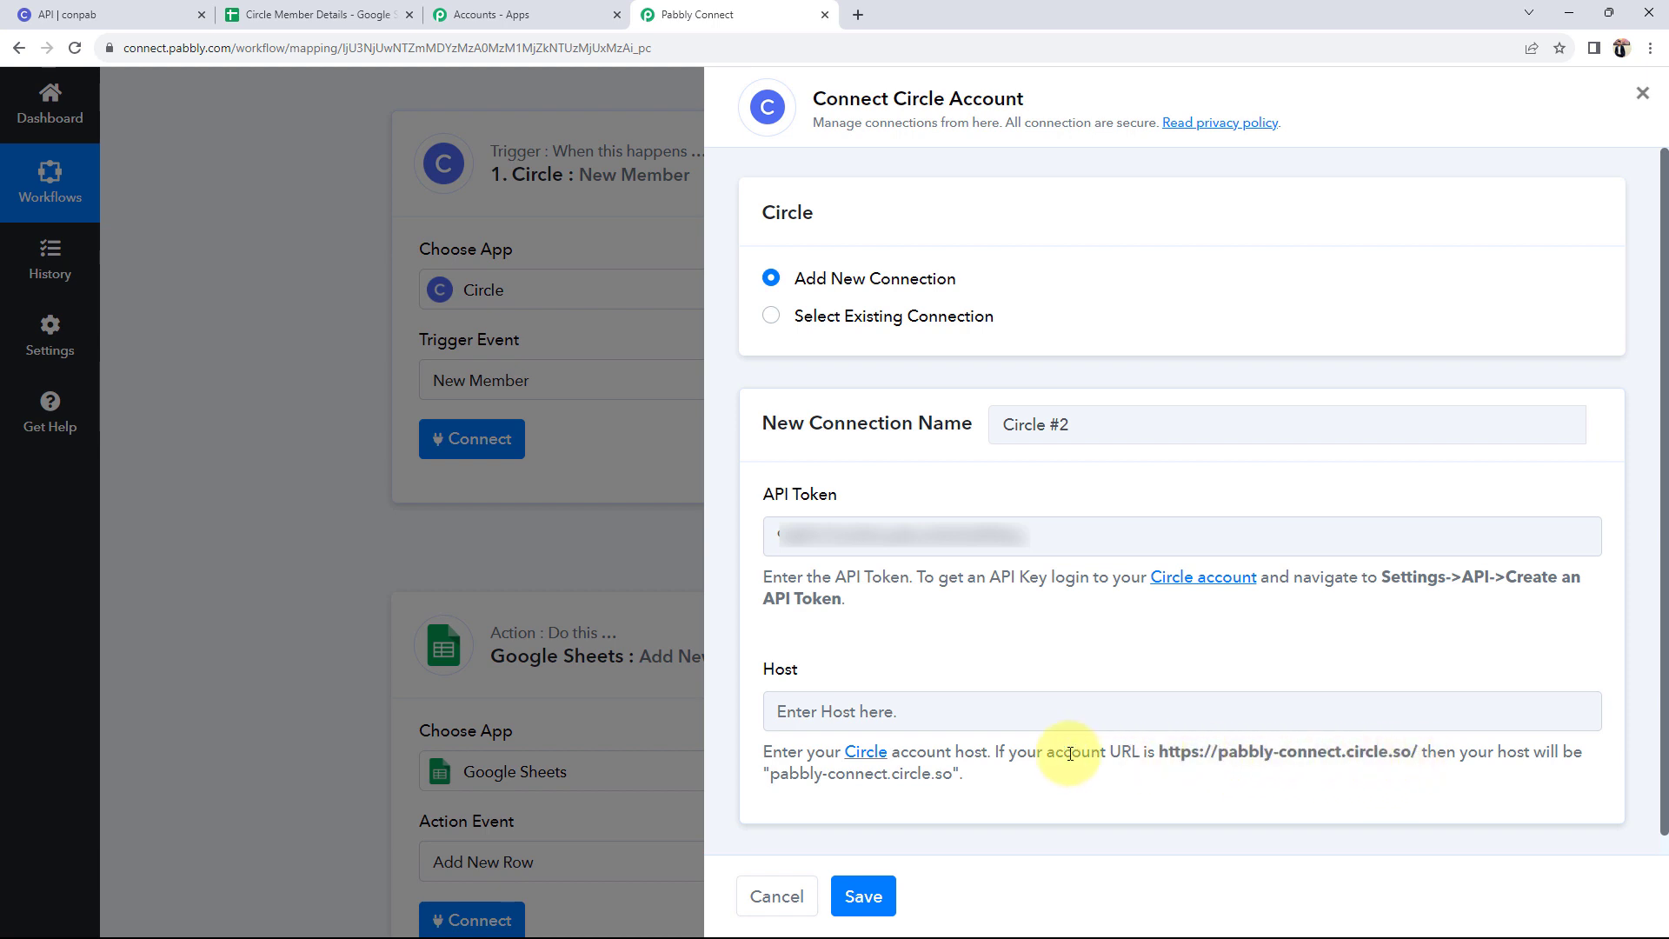
{"action": "left_click_drag", "start_coordinate": [1217, 751], "coordinate": [1398, 756]}
{"action": "left_click", "coordinate": [1289, 797]}
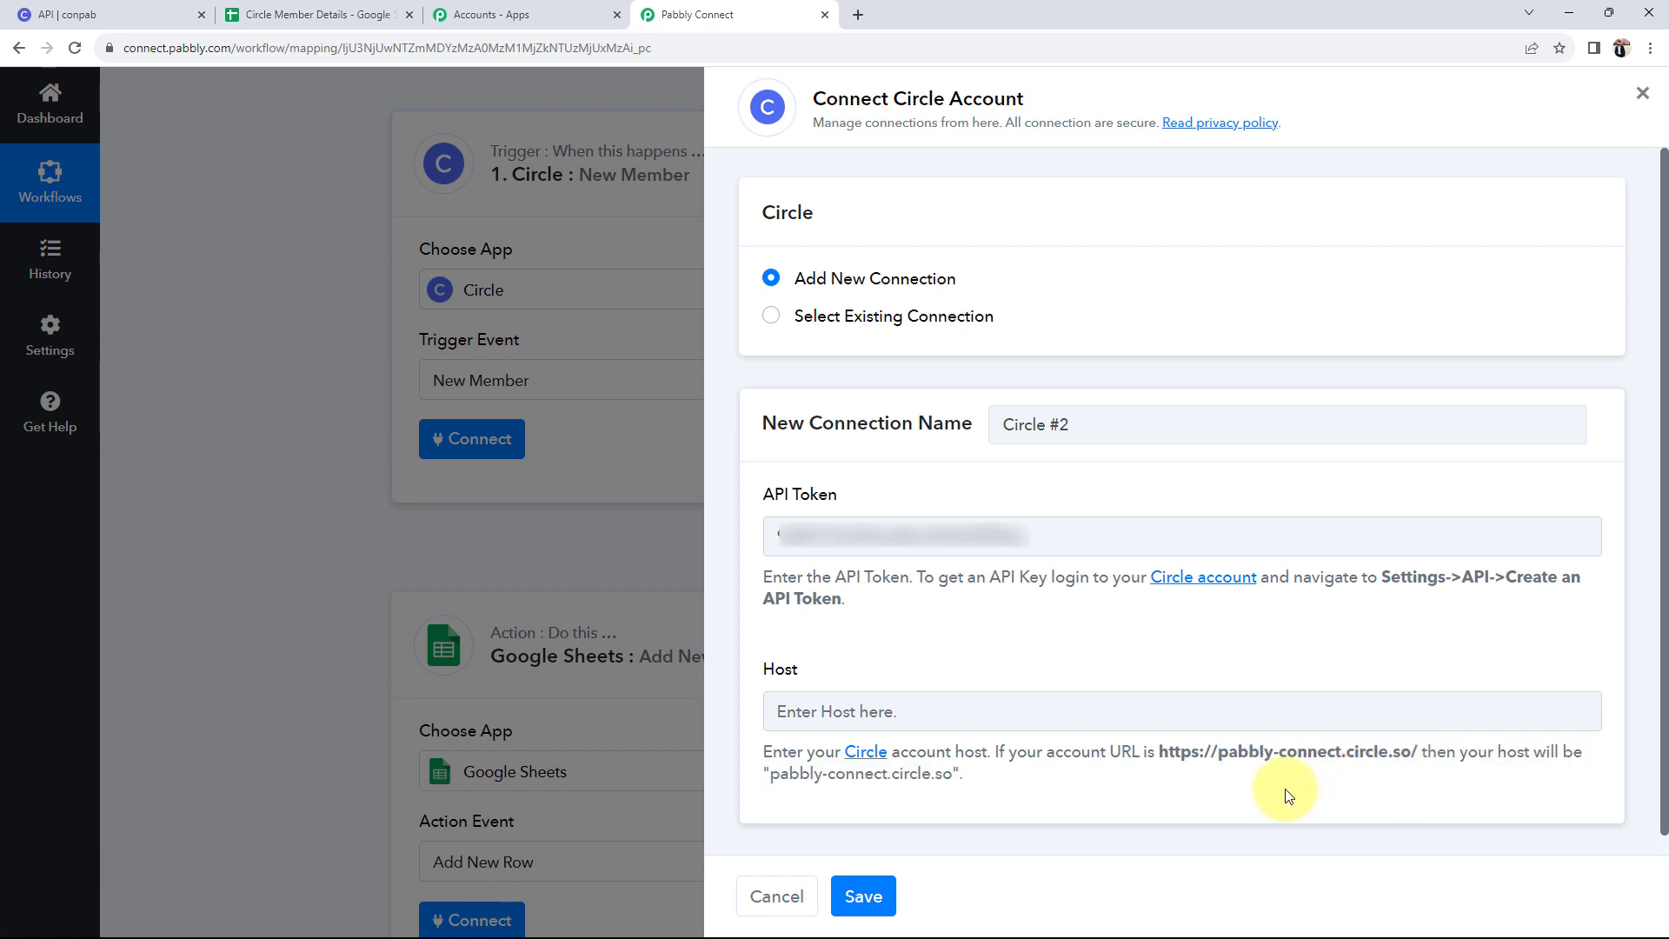
- Copy conpab.circle.so from Circle's address bar into the Host field
{"action": "left_click", "coordinate": [65, 15]}
{"action": "double_click", "coordinate": [274, 47]}
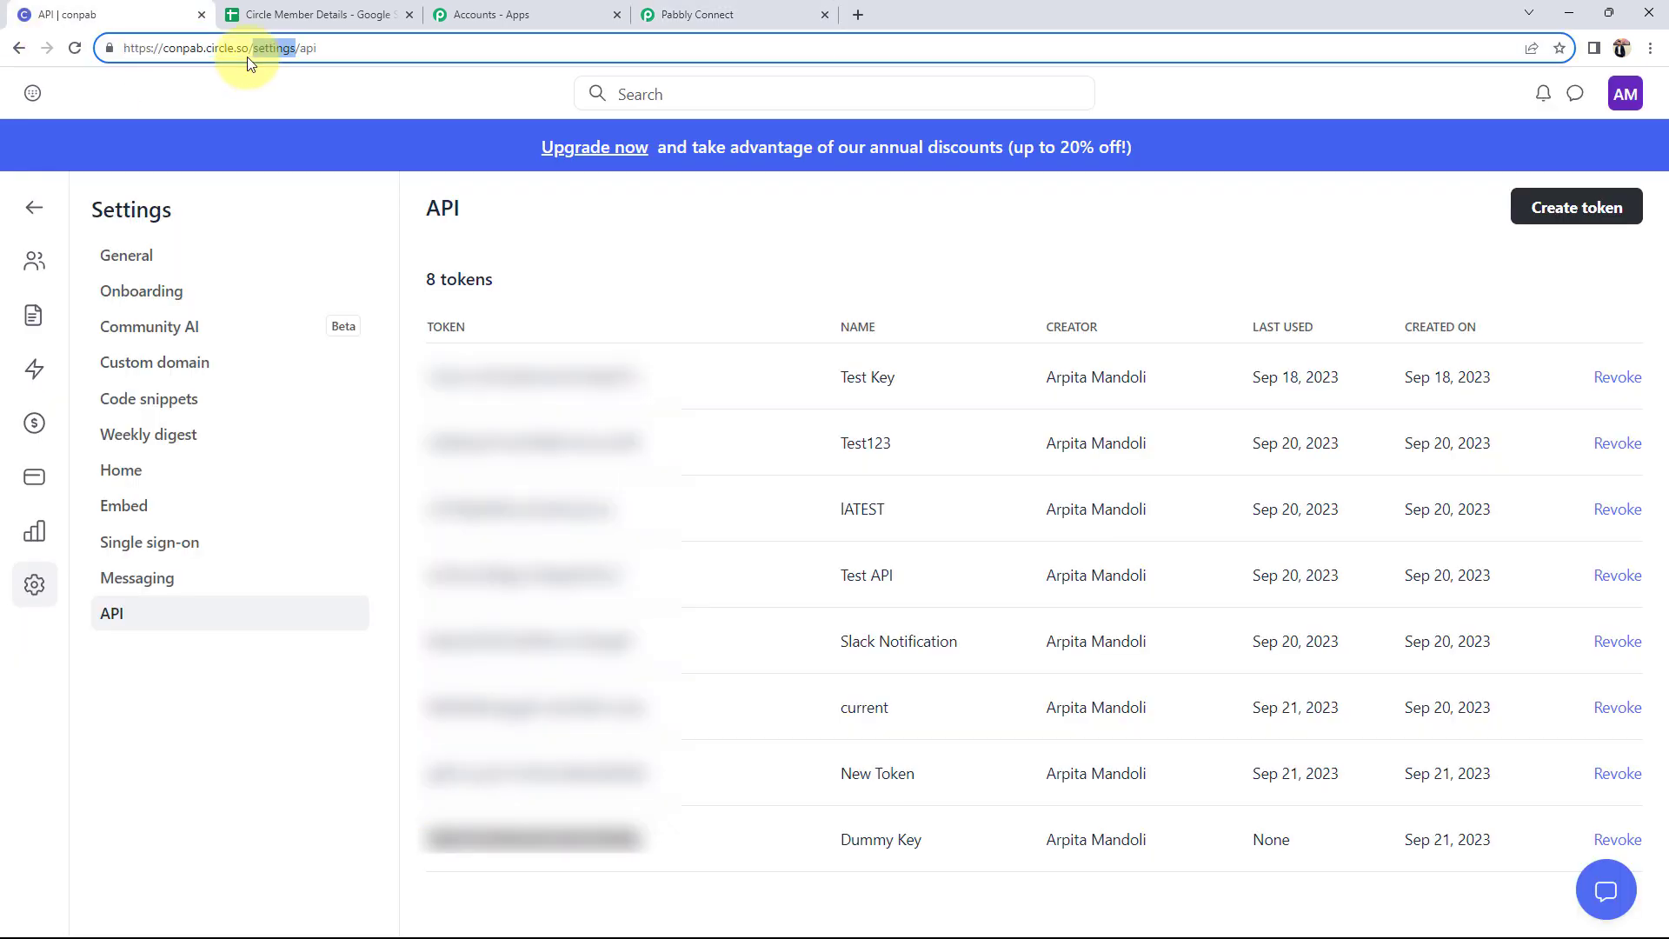
{"action": "left_click_drag", "start_coordinate": [175, 45], "coordinate": [169, 45]}
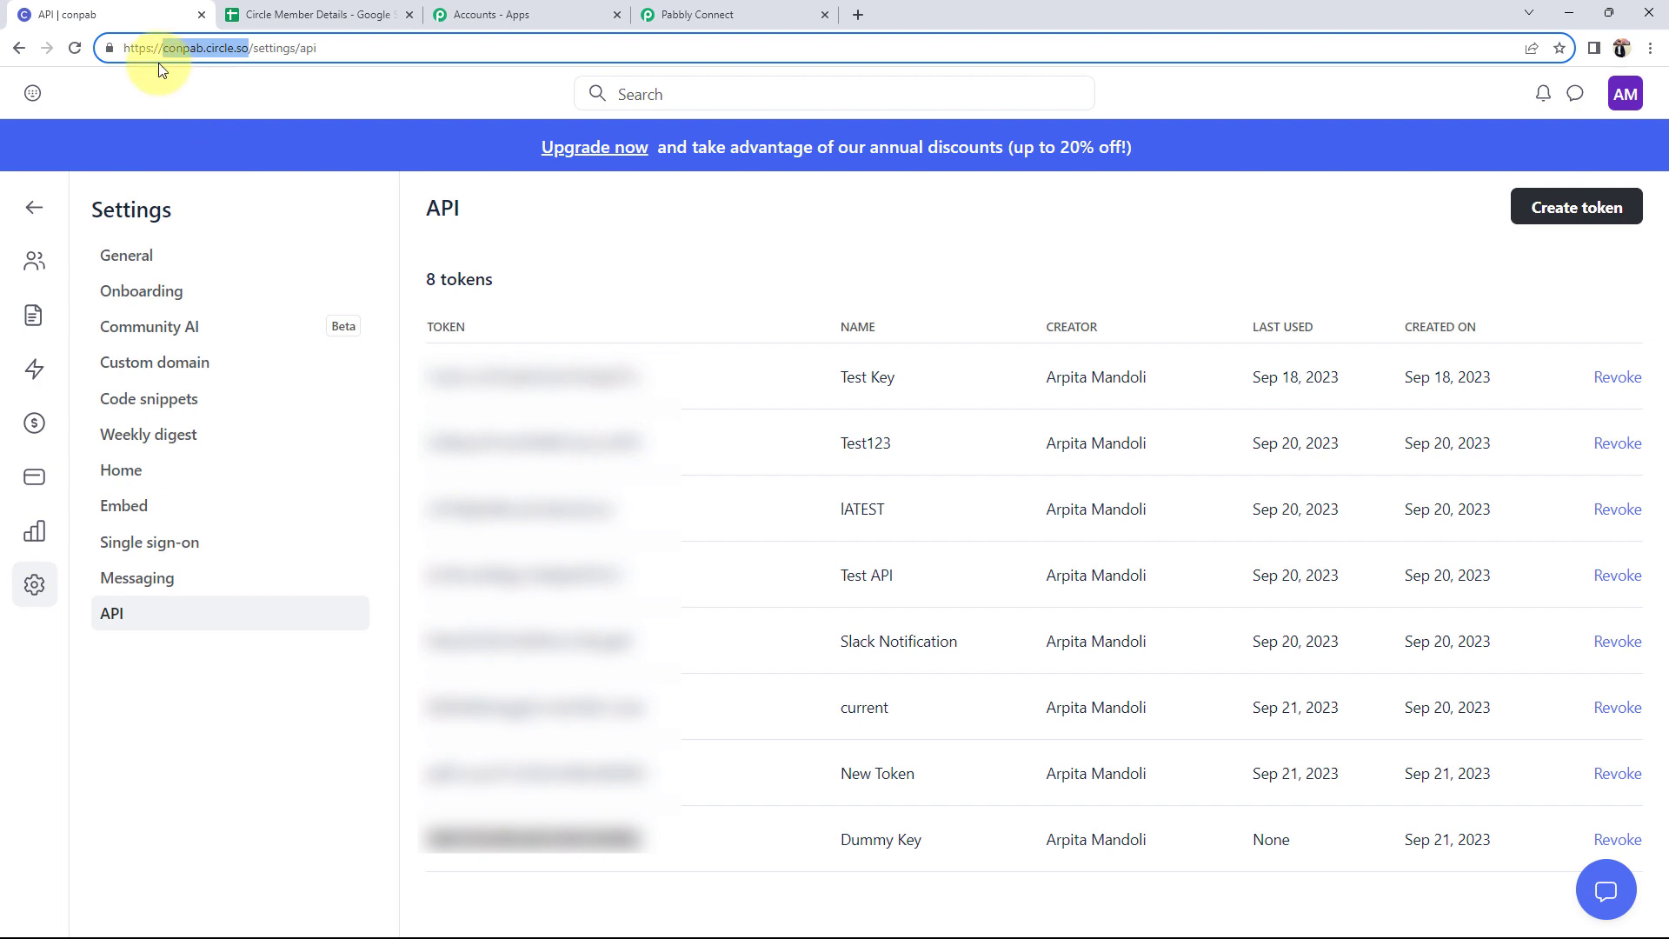
{"action": "left_click", "coordinate": [666, 14]}
{"action": "left_click", "coordinate": [827, 706]}
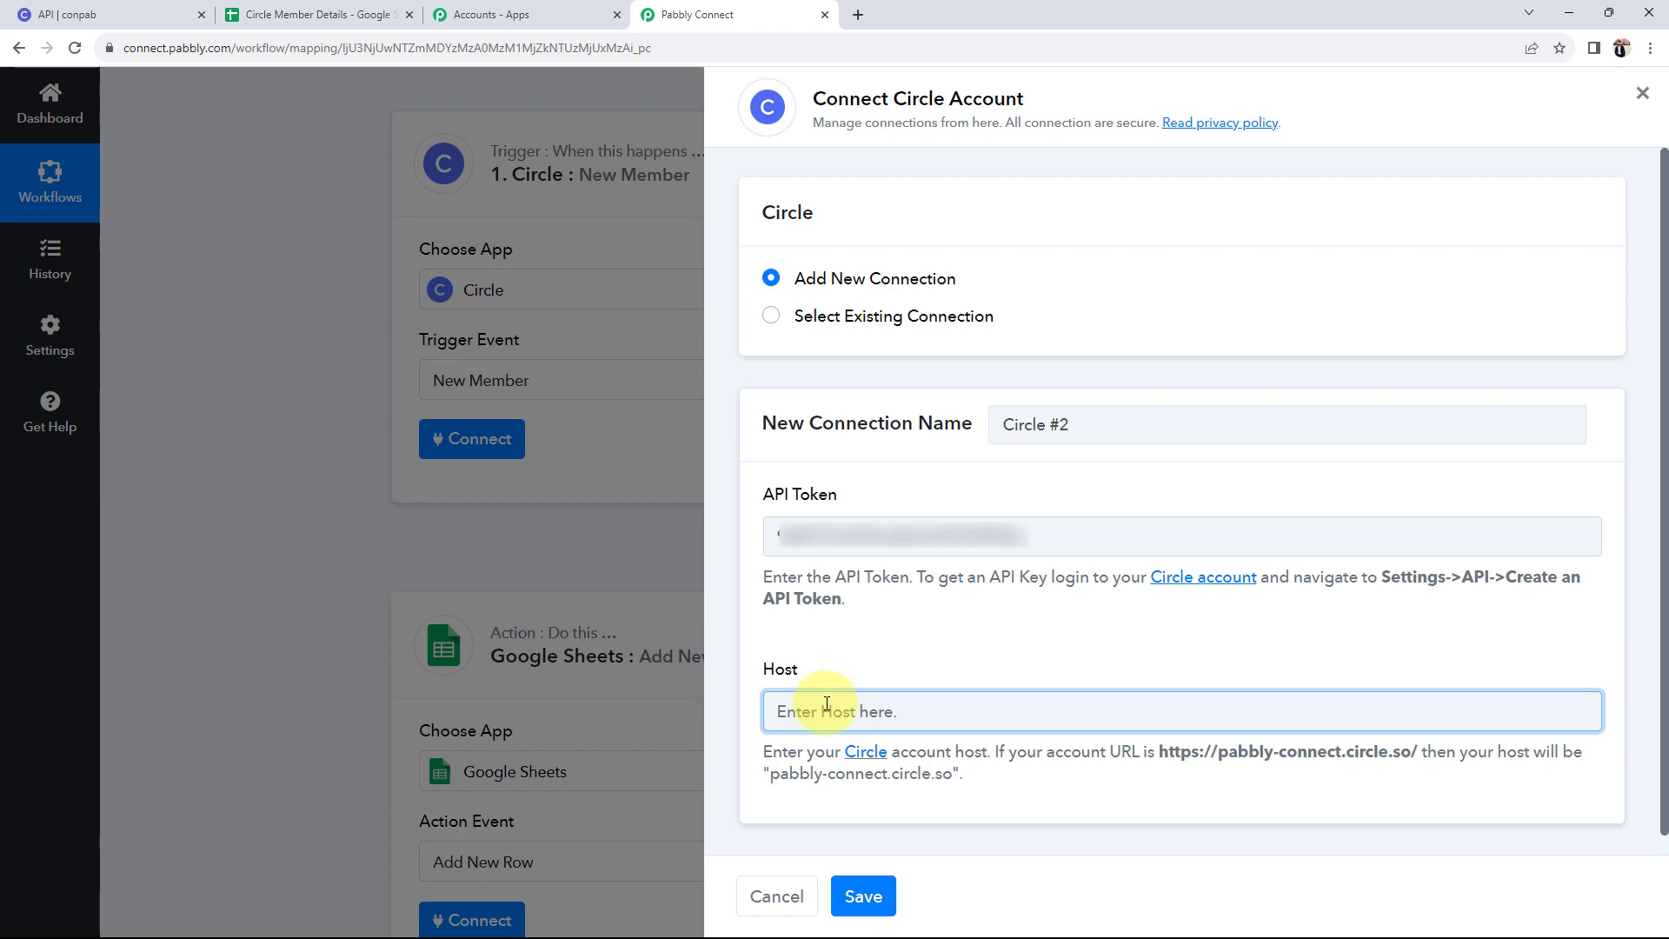
- Save the Circle connection to community conpab, then return to the Circle settings page
{"action": "left_click", "coordinate": [861, 897]}
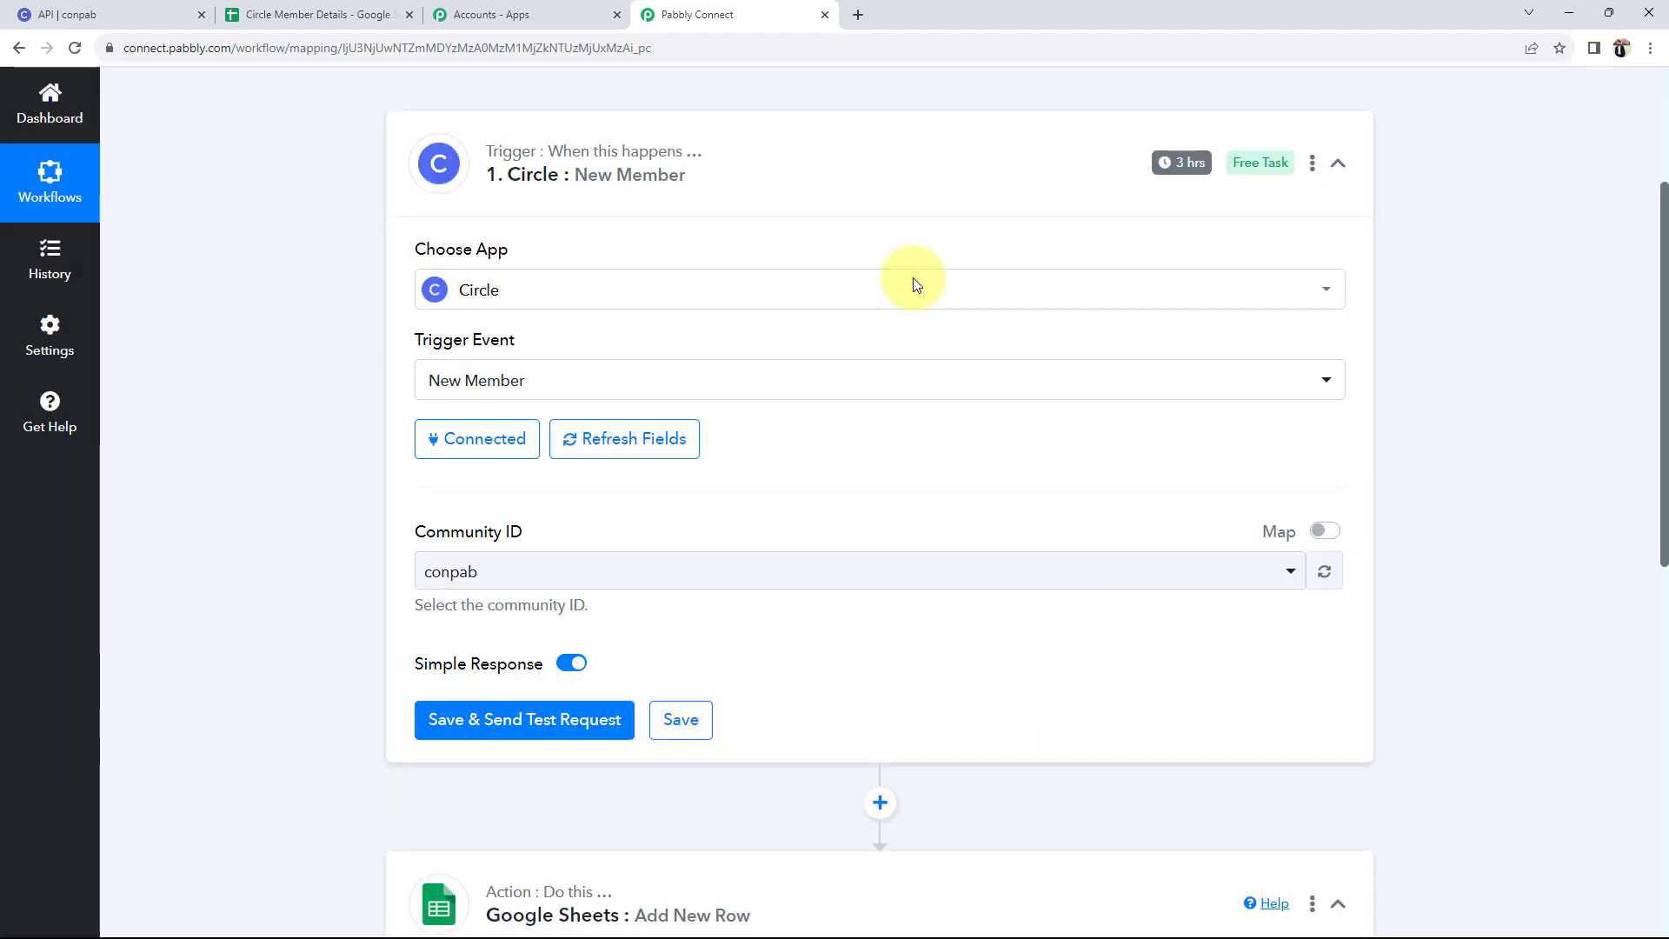
{"action": "scroll", "coordinate": [742, 626], "scroll_direction": "up", "scroll_amount": 1}
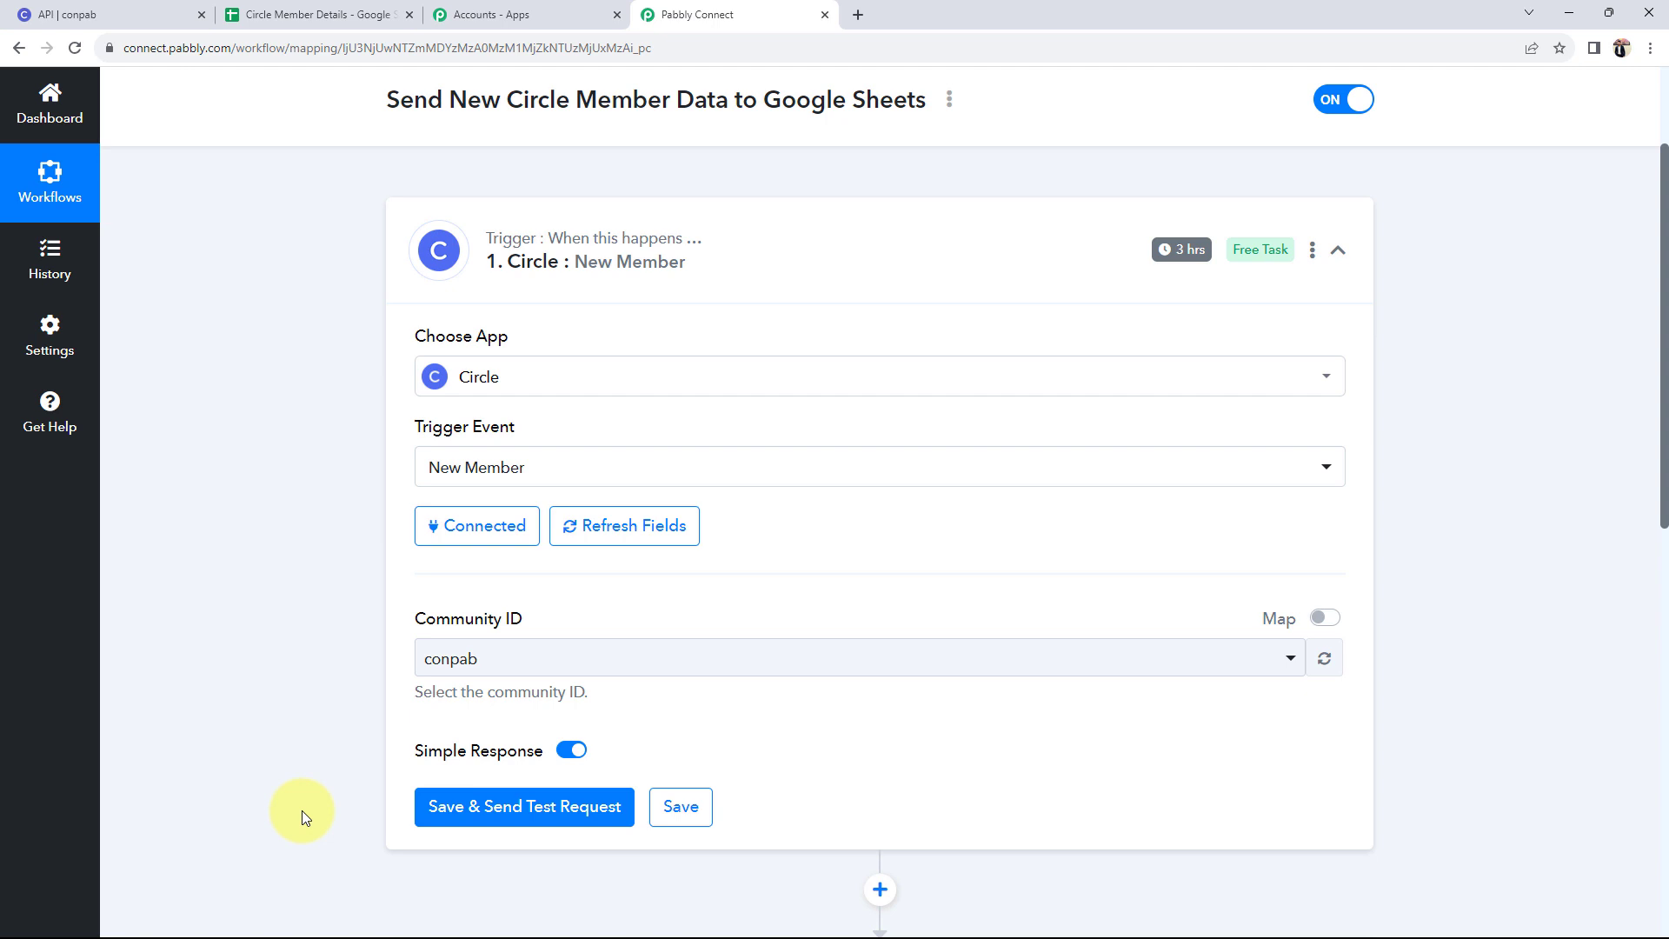
{"action": "left_click", "coordinate": [111, 13]}
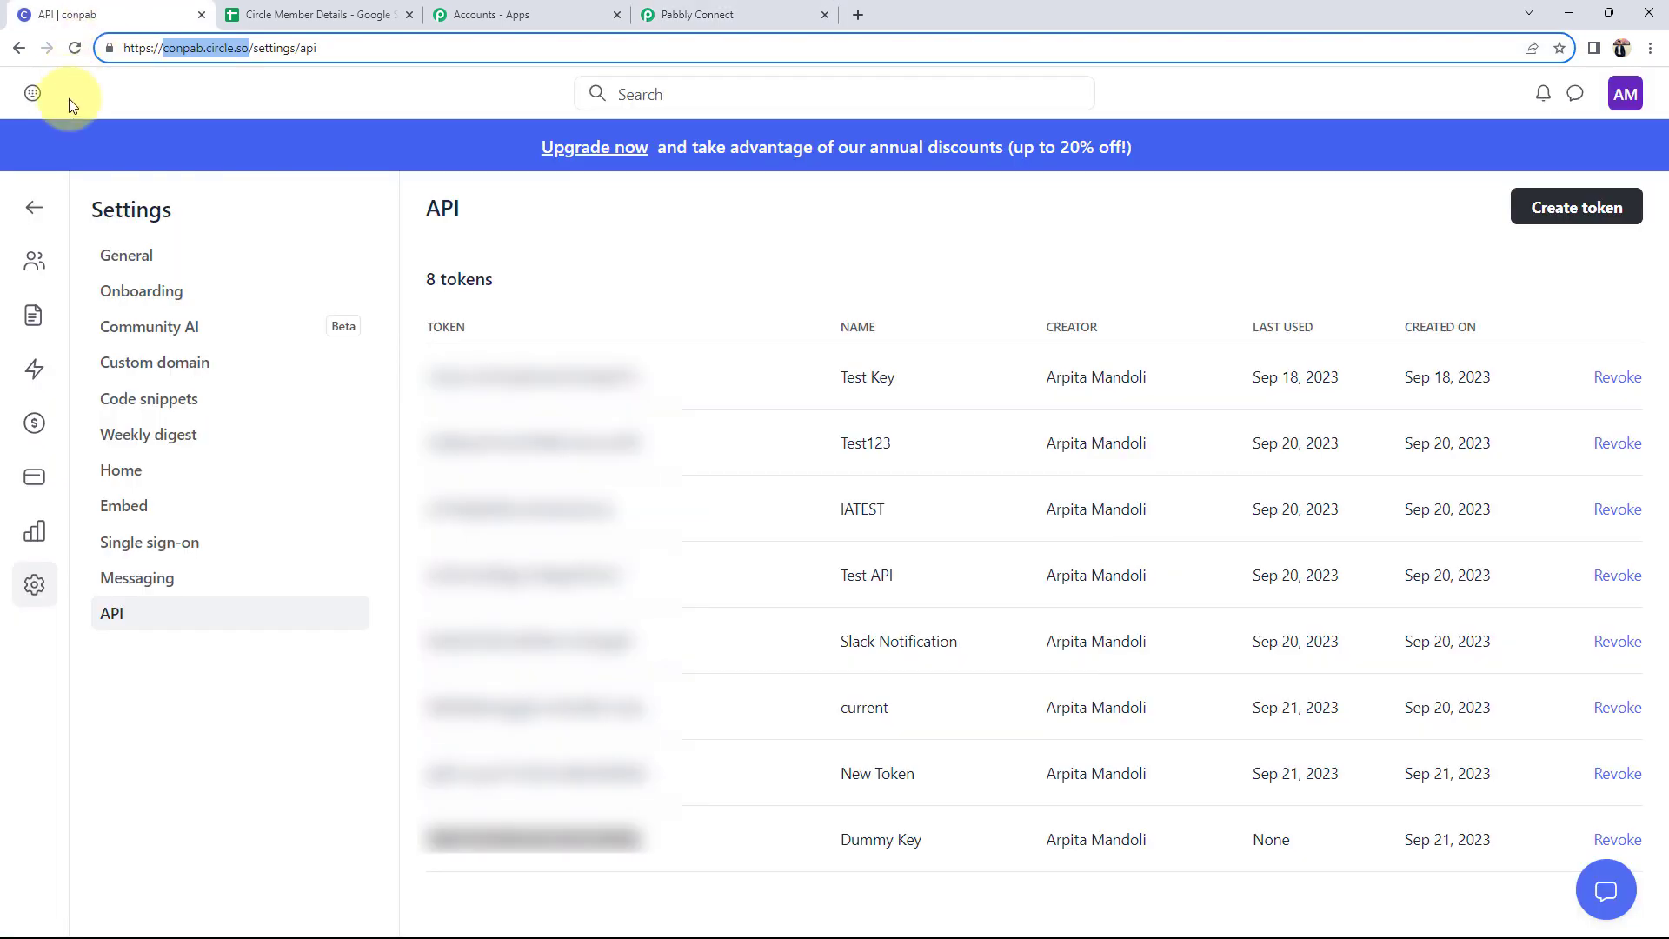
- From the Members page, invite a test member by entering their name and e-mail address
{"action": "left_click", "coordinate": [571, 258]}
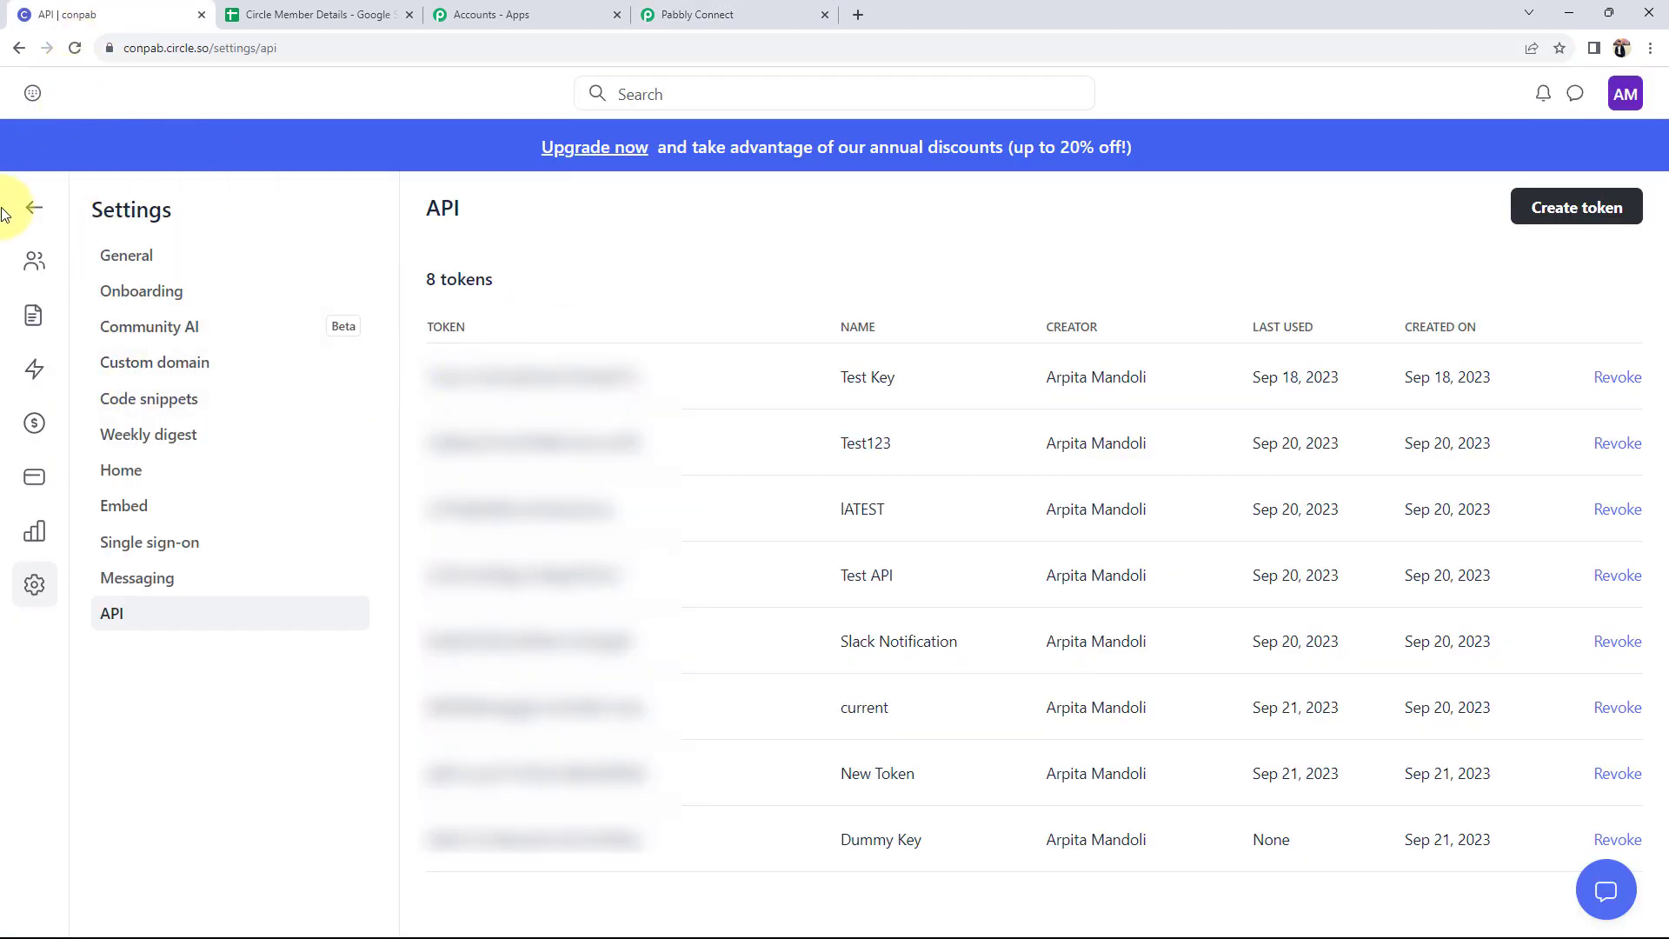
{"action": "left_click", "coordinate": [31, 268]}
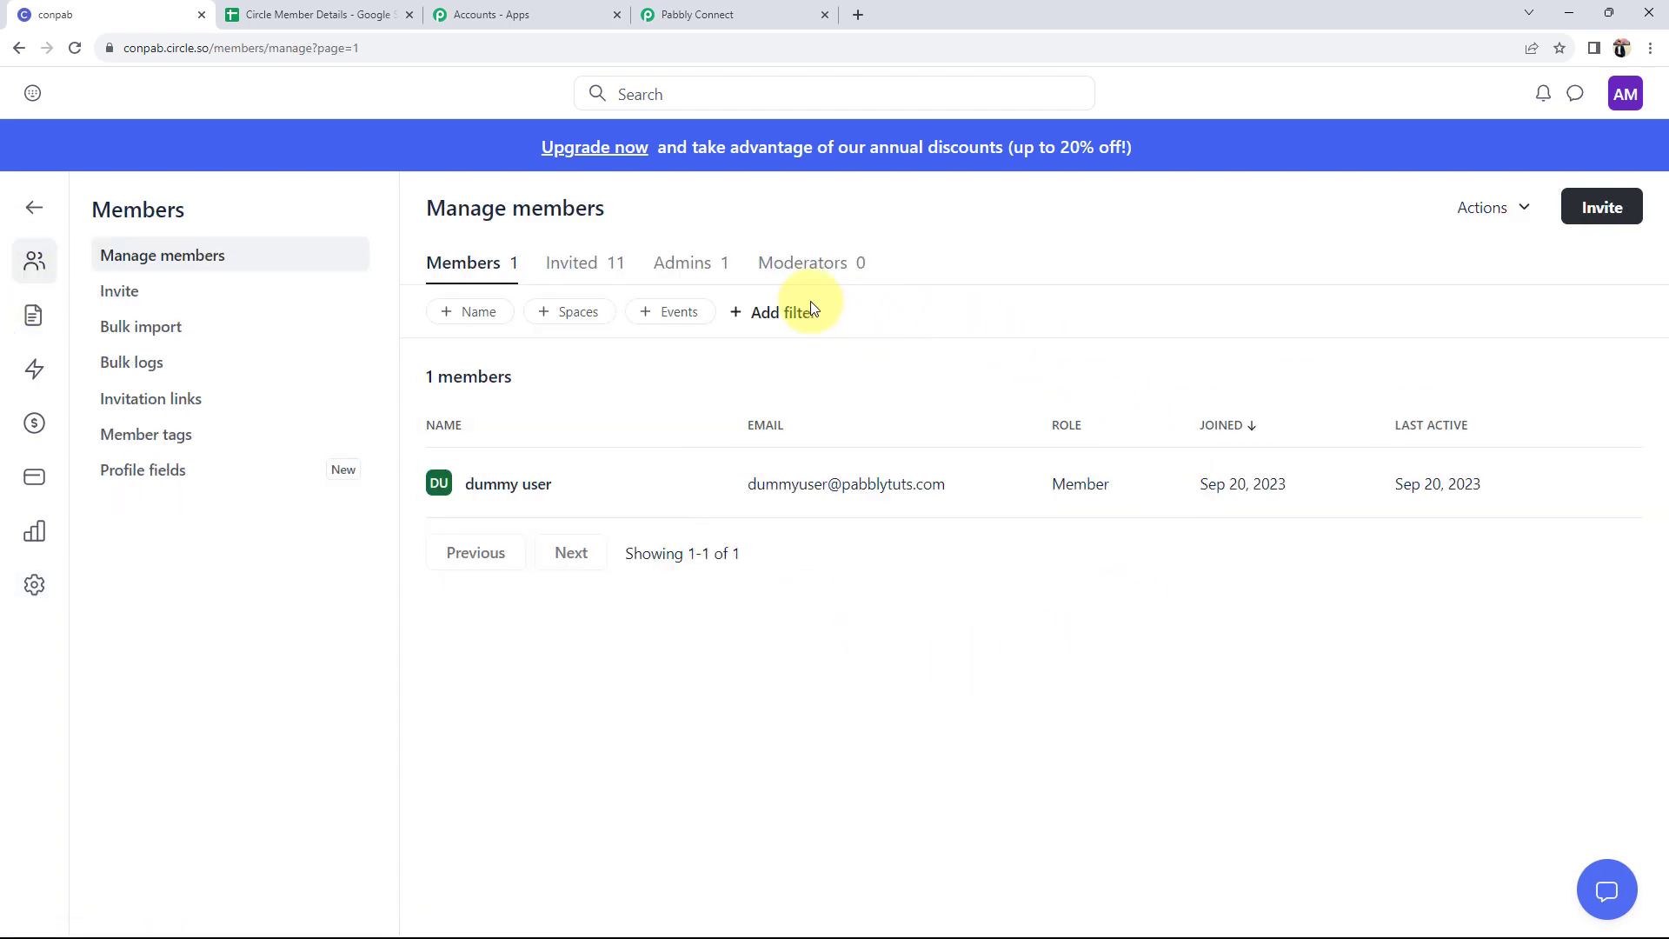
{"action": "left_click", "coordinate": [1603, 207]}
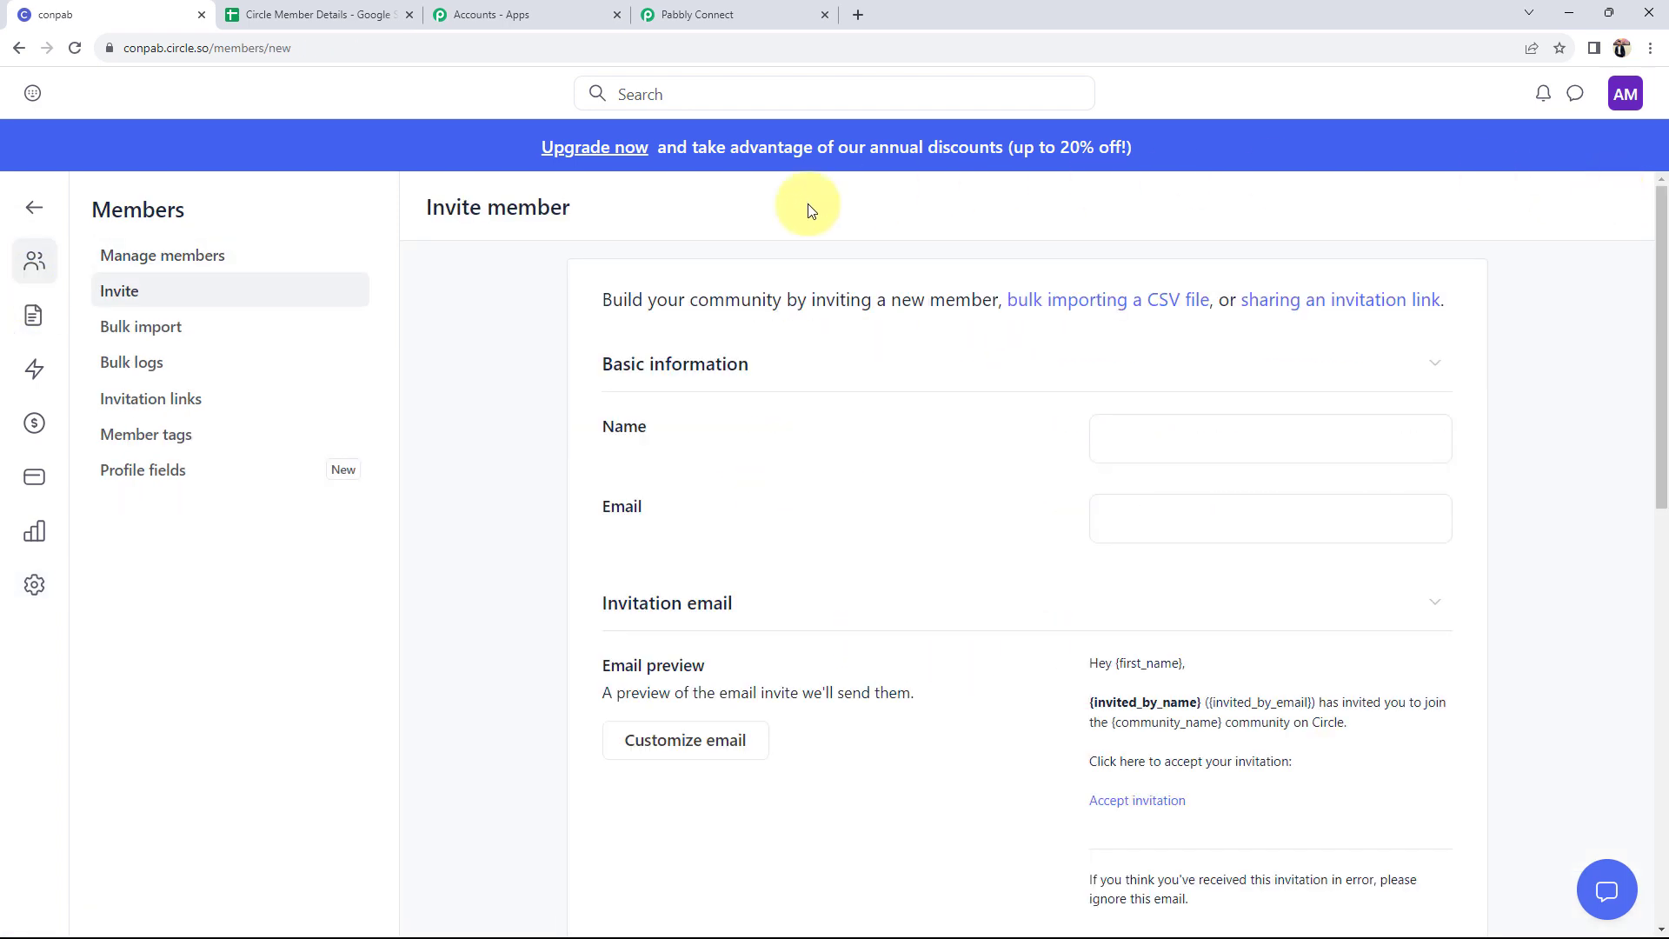
{"action": "left_click", "coordinate": [1211, 439]}
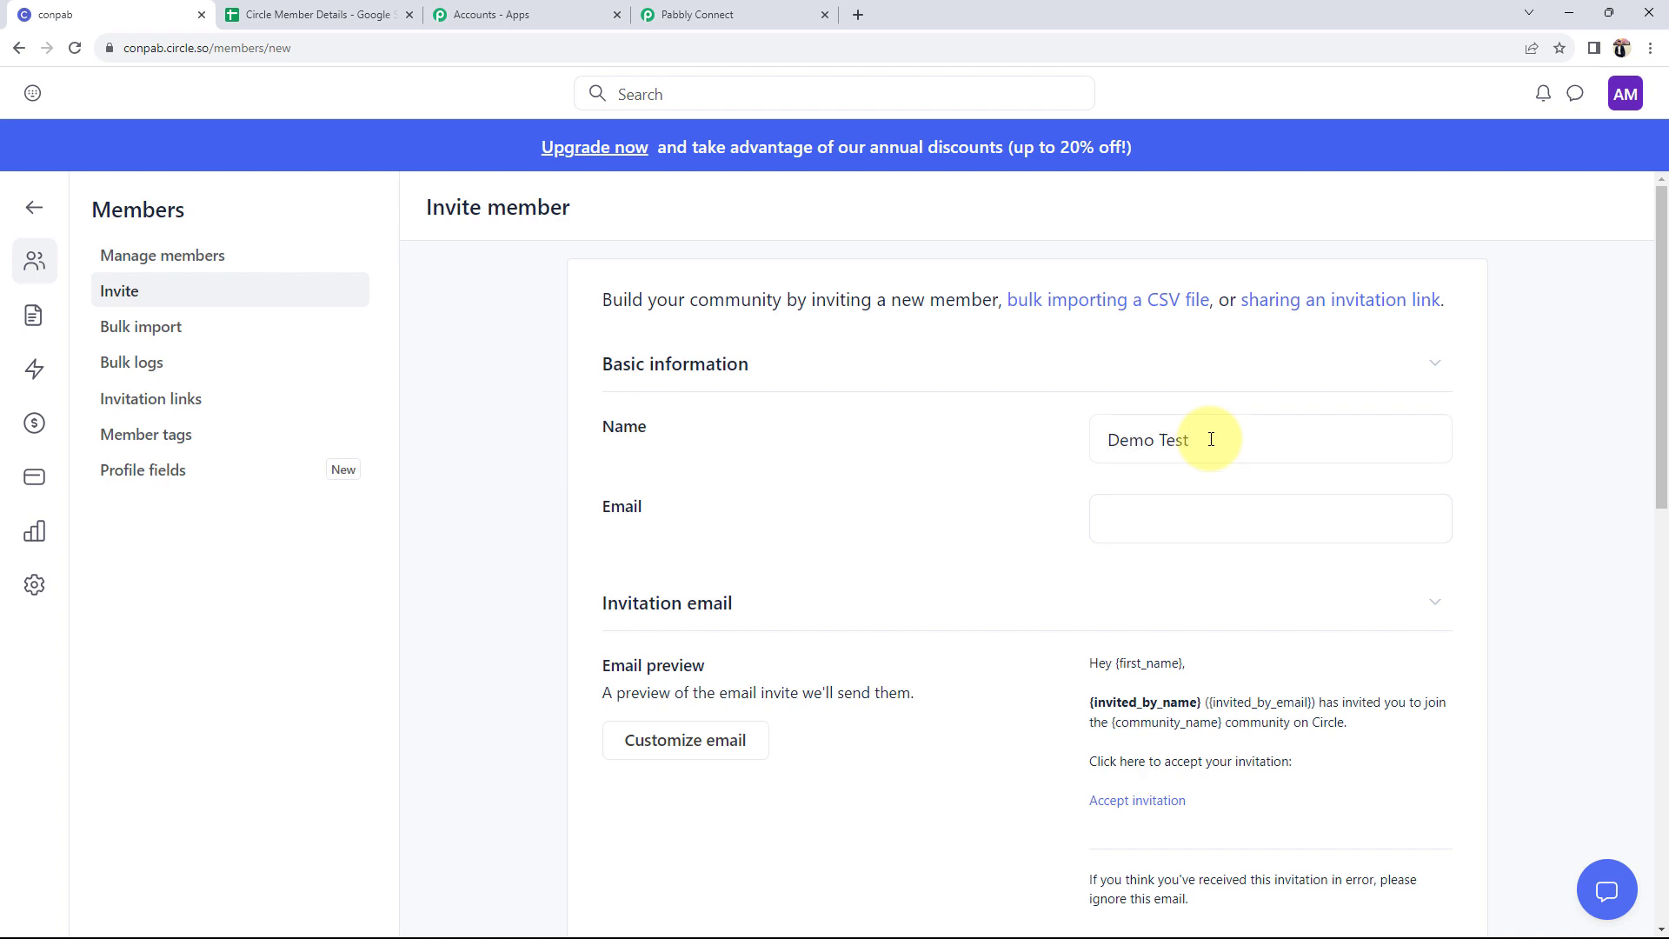
{"action": "key", "text": "Tab"}
{"action": "type", "text": "admin"}
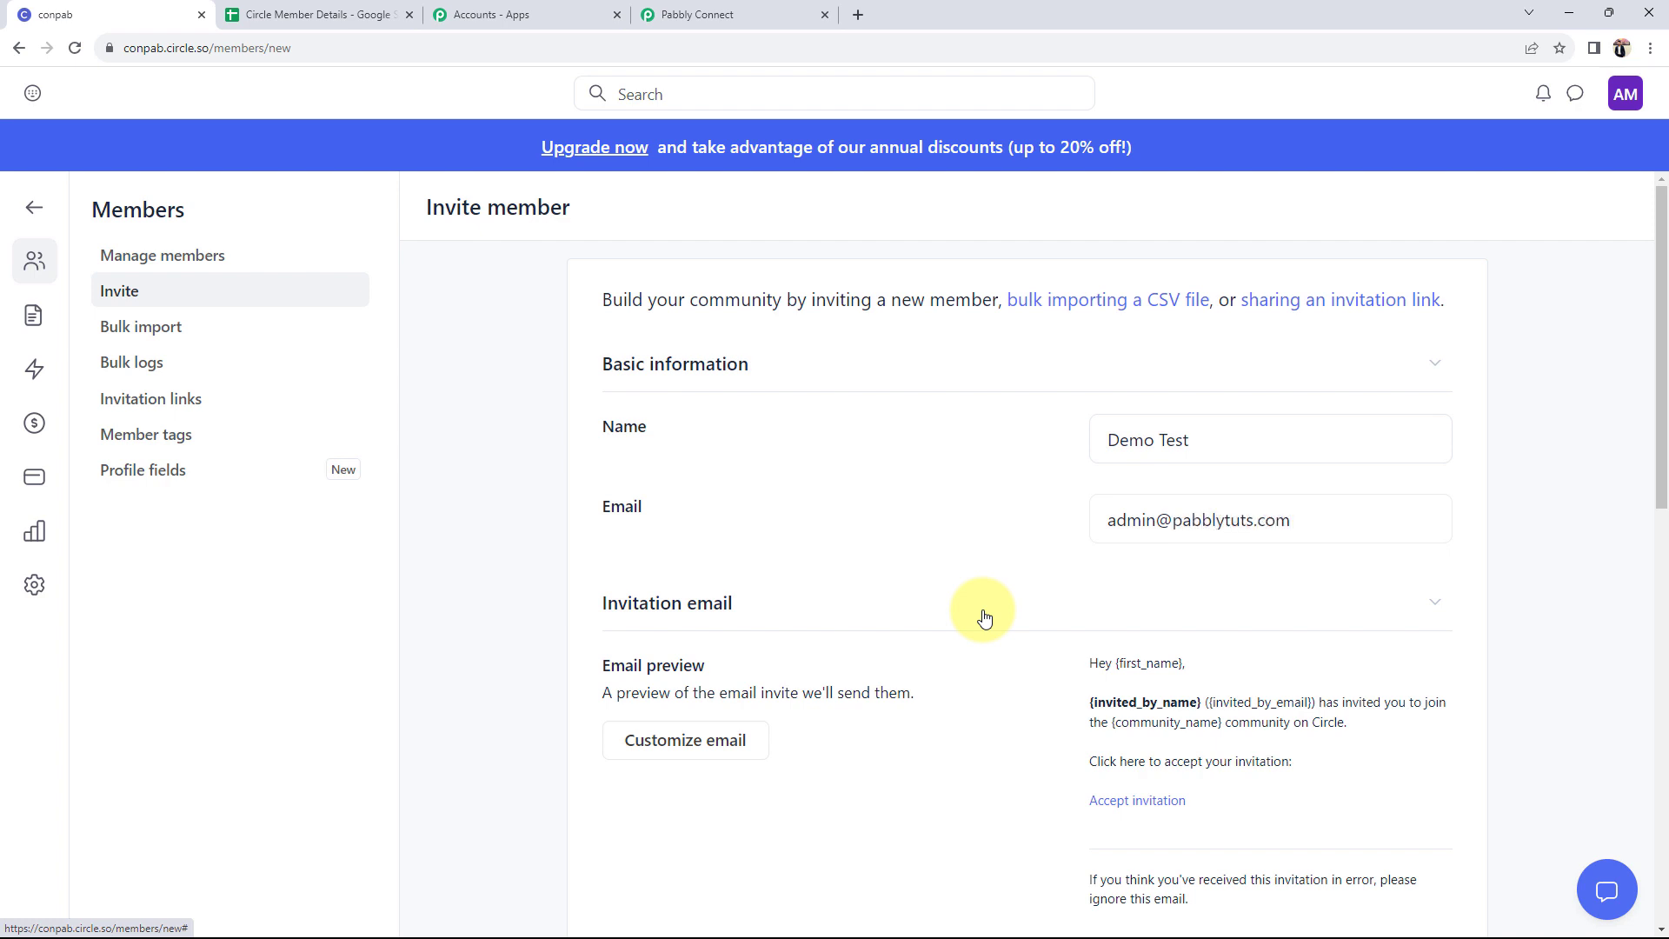
{"action": "scroll", "coordinate": [1030, 600], "scroll_direction": "down", "scroll_amount": 10}
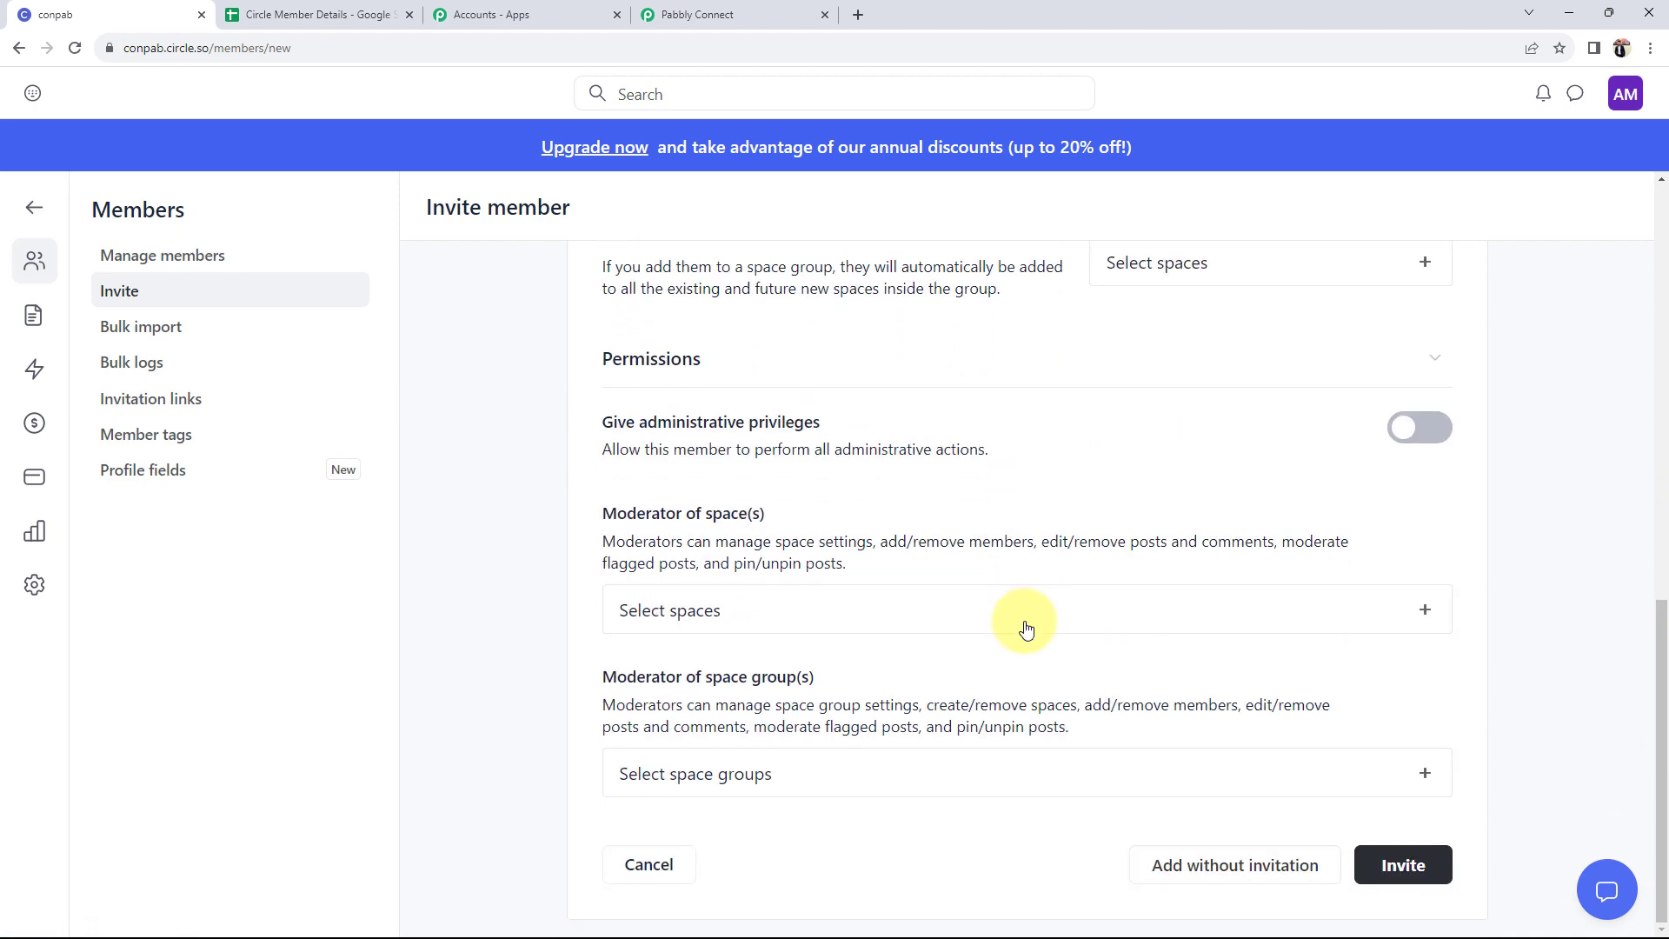
{"action": "left_click", "coordinate": [1403, 865]}
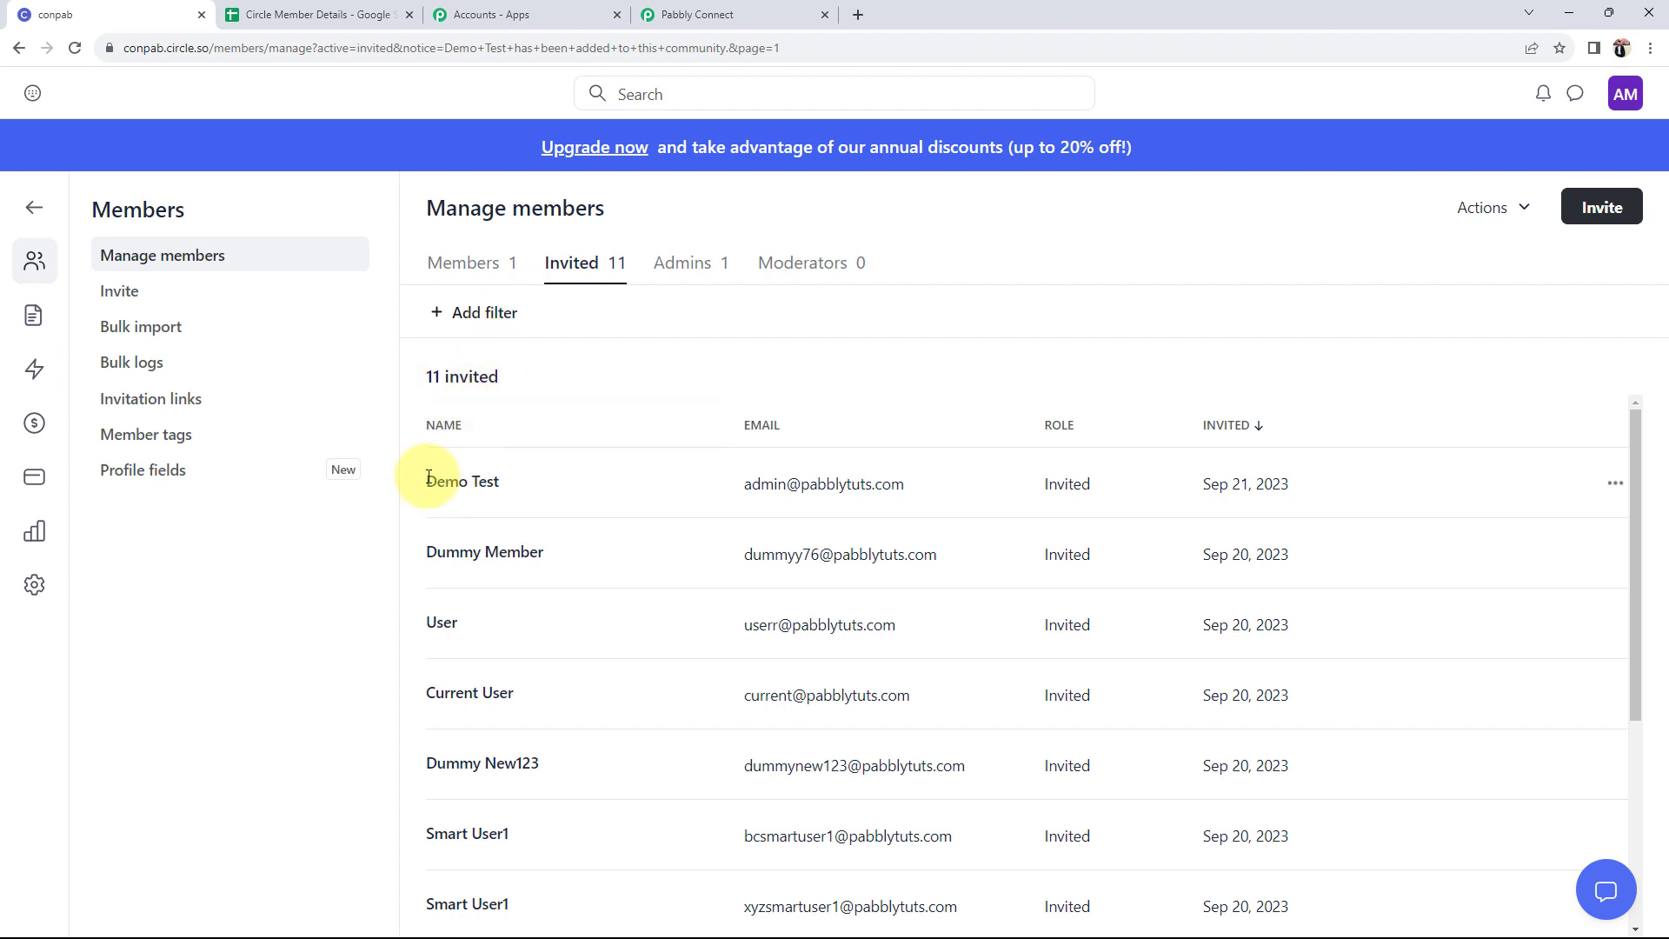
- Review the new invitee and the joined-members list in Circle, then switch to the private invitation window
{"action": "left_click_drag", "start_coordinate": [429, 478], "coordinate": [522, 477]}
{"action": "left_click_drag", "start_coordinate": [745, 490], "coordinate": [1262, 479]}
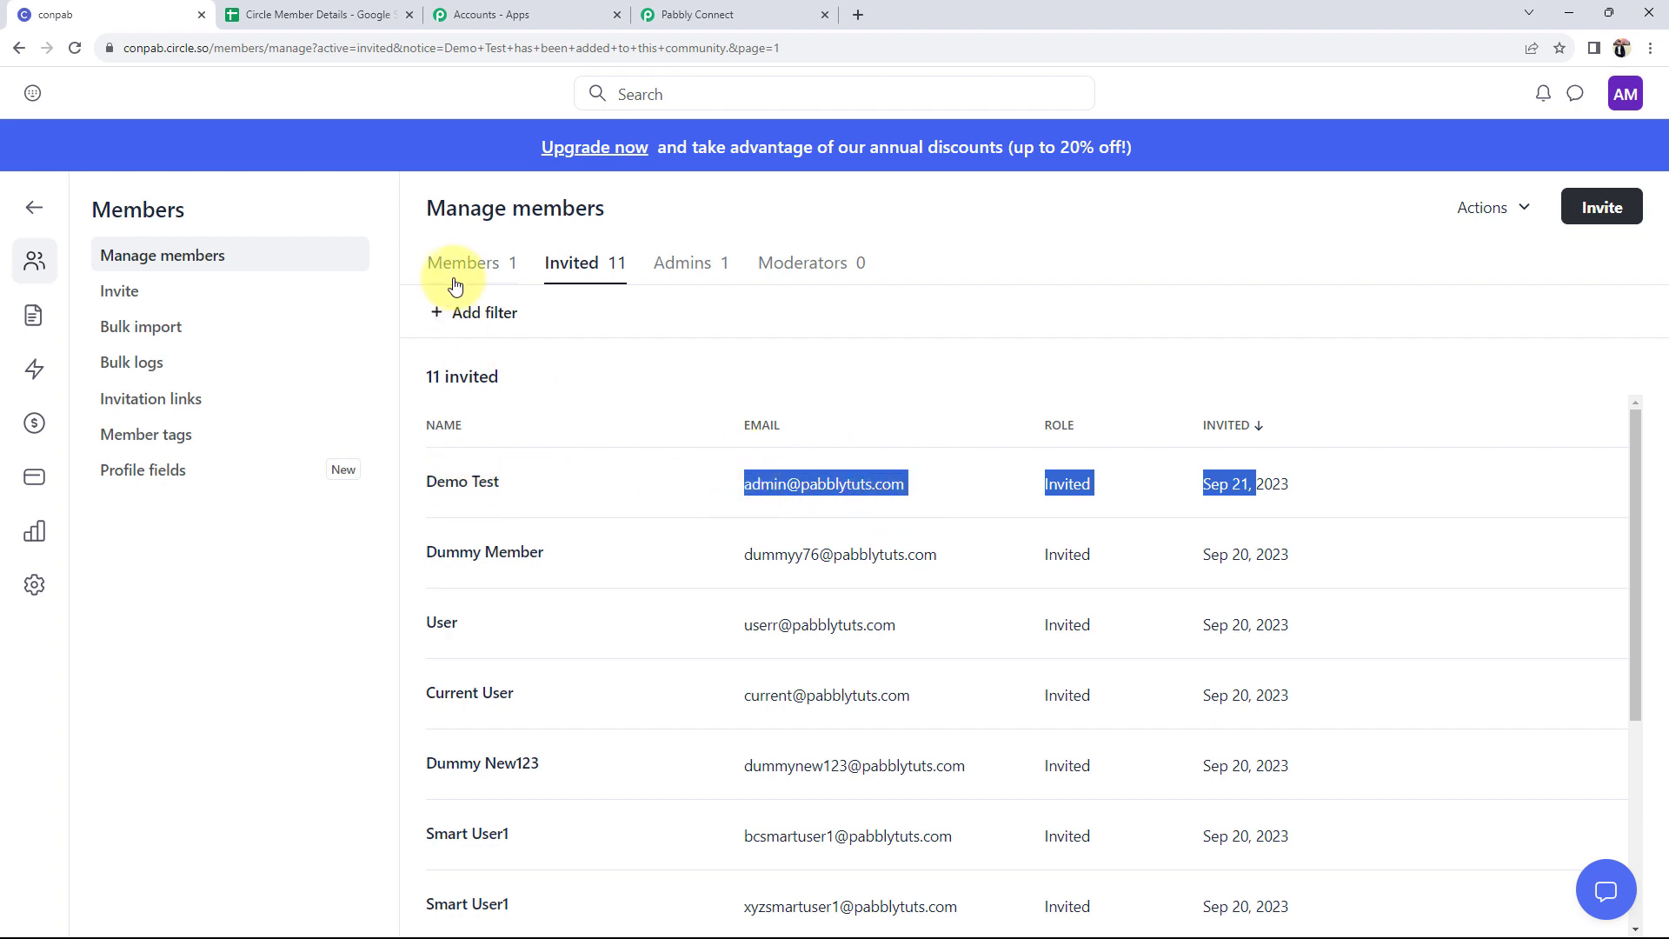
{"action": "left_click_drag", "start_coordinate": [440, 495], "coordinate": [487, 364]}
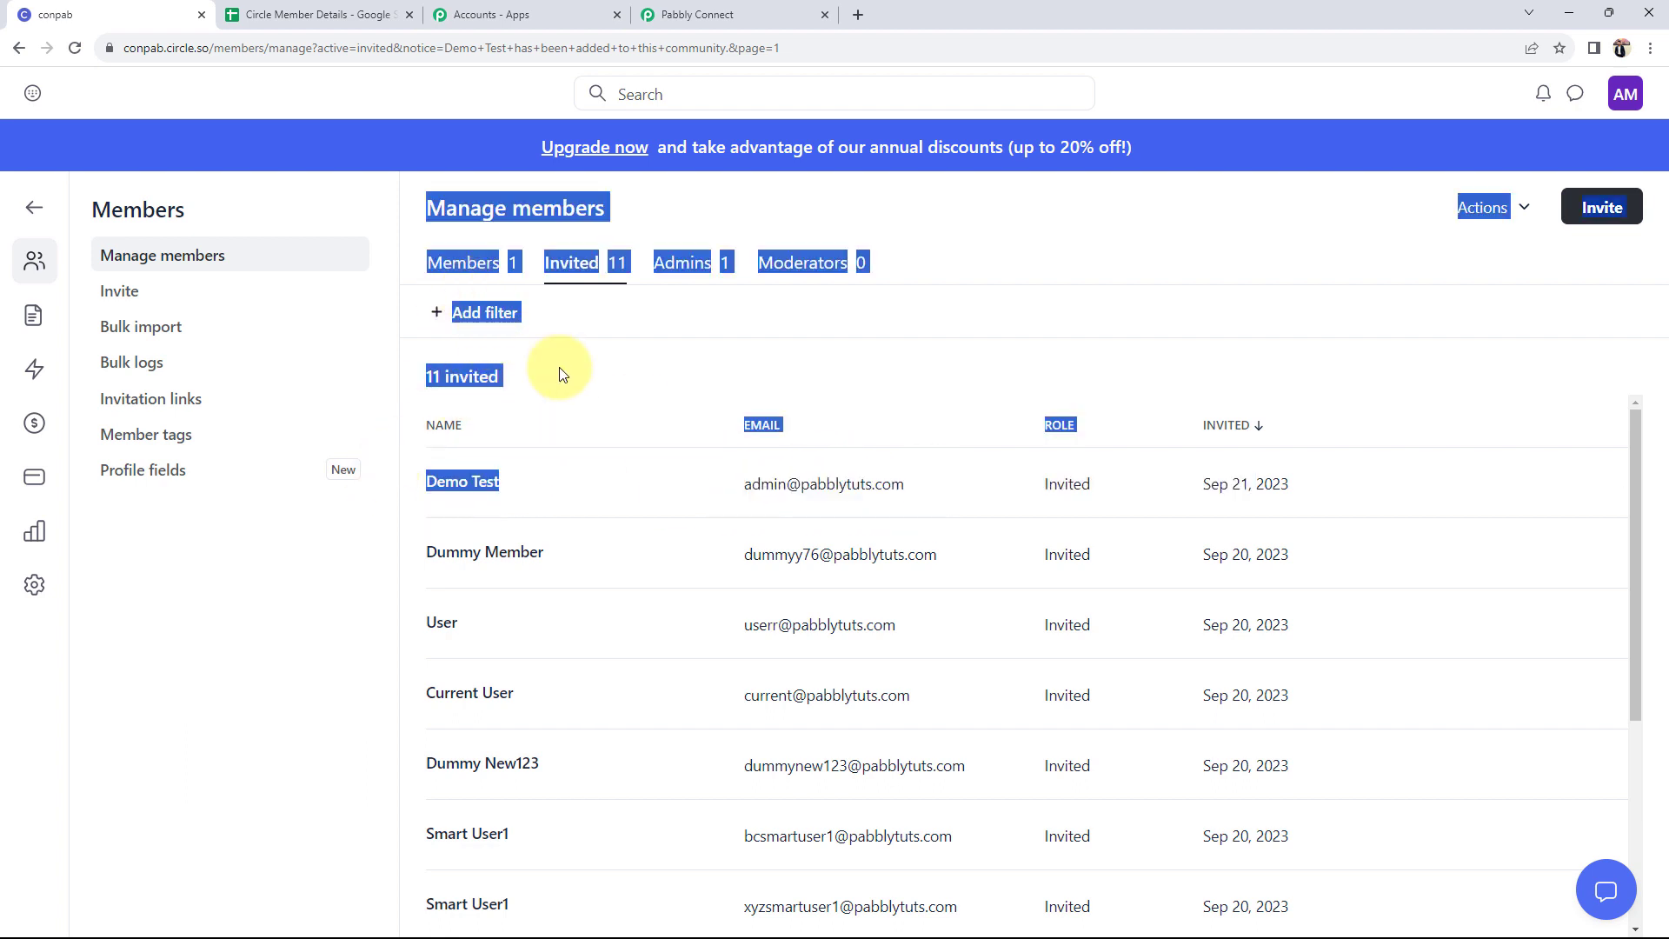
{"action": "left_click", "coordinate": [463, 262]}
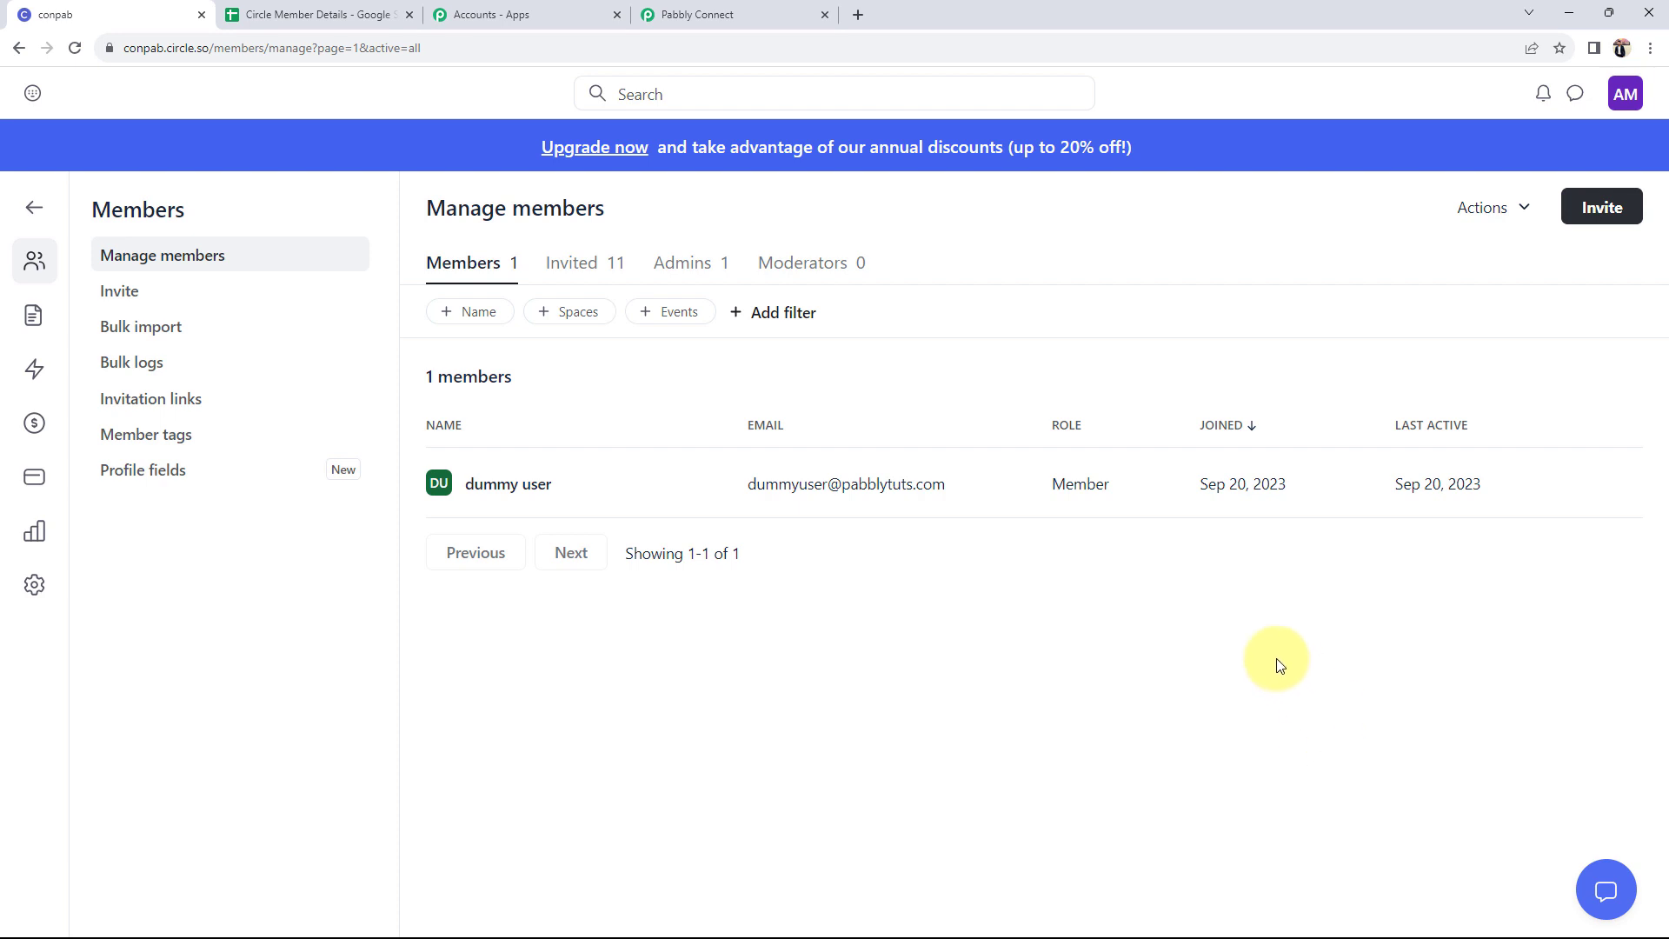
{"action": "key", "text": "alt+Tab"}
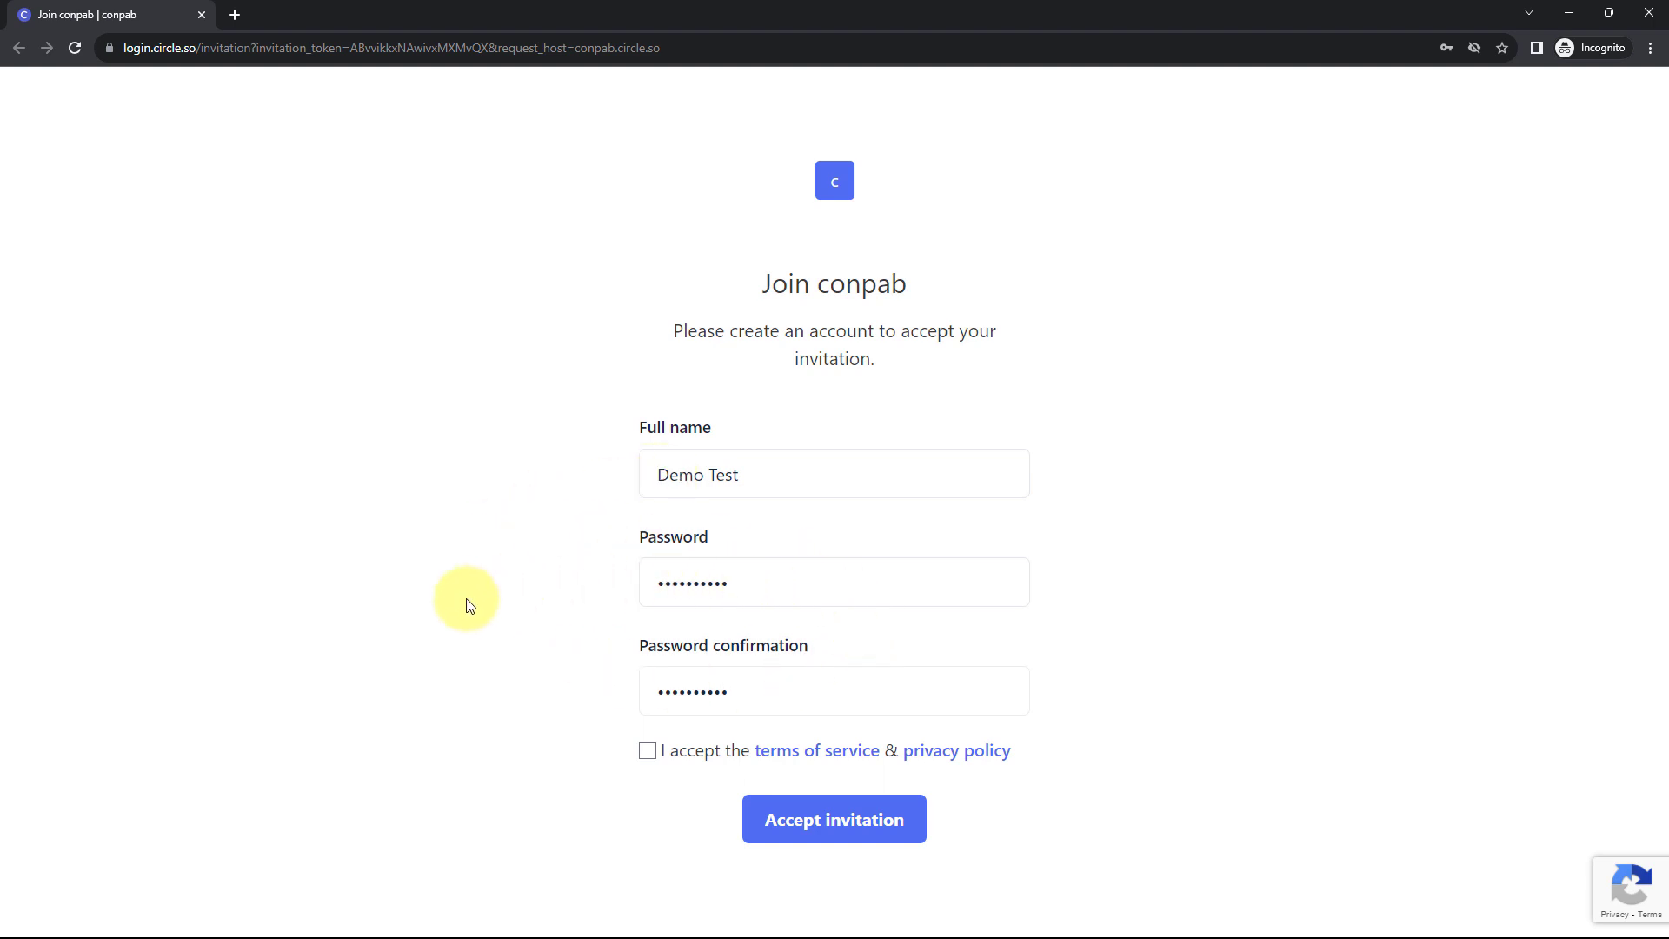
- Agree to the terms, accept the conpab invitation and skip the remaining profile setup
{"action": "left_click", "coordinate": [646, 749]}
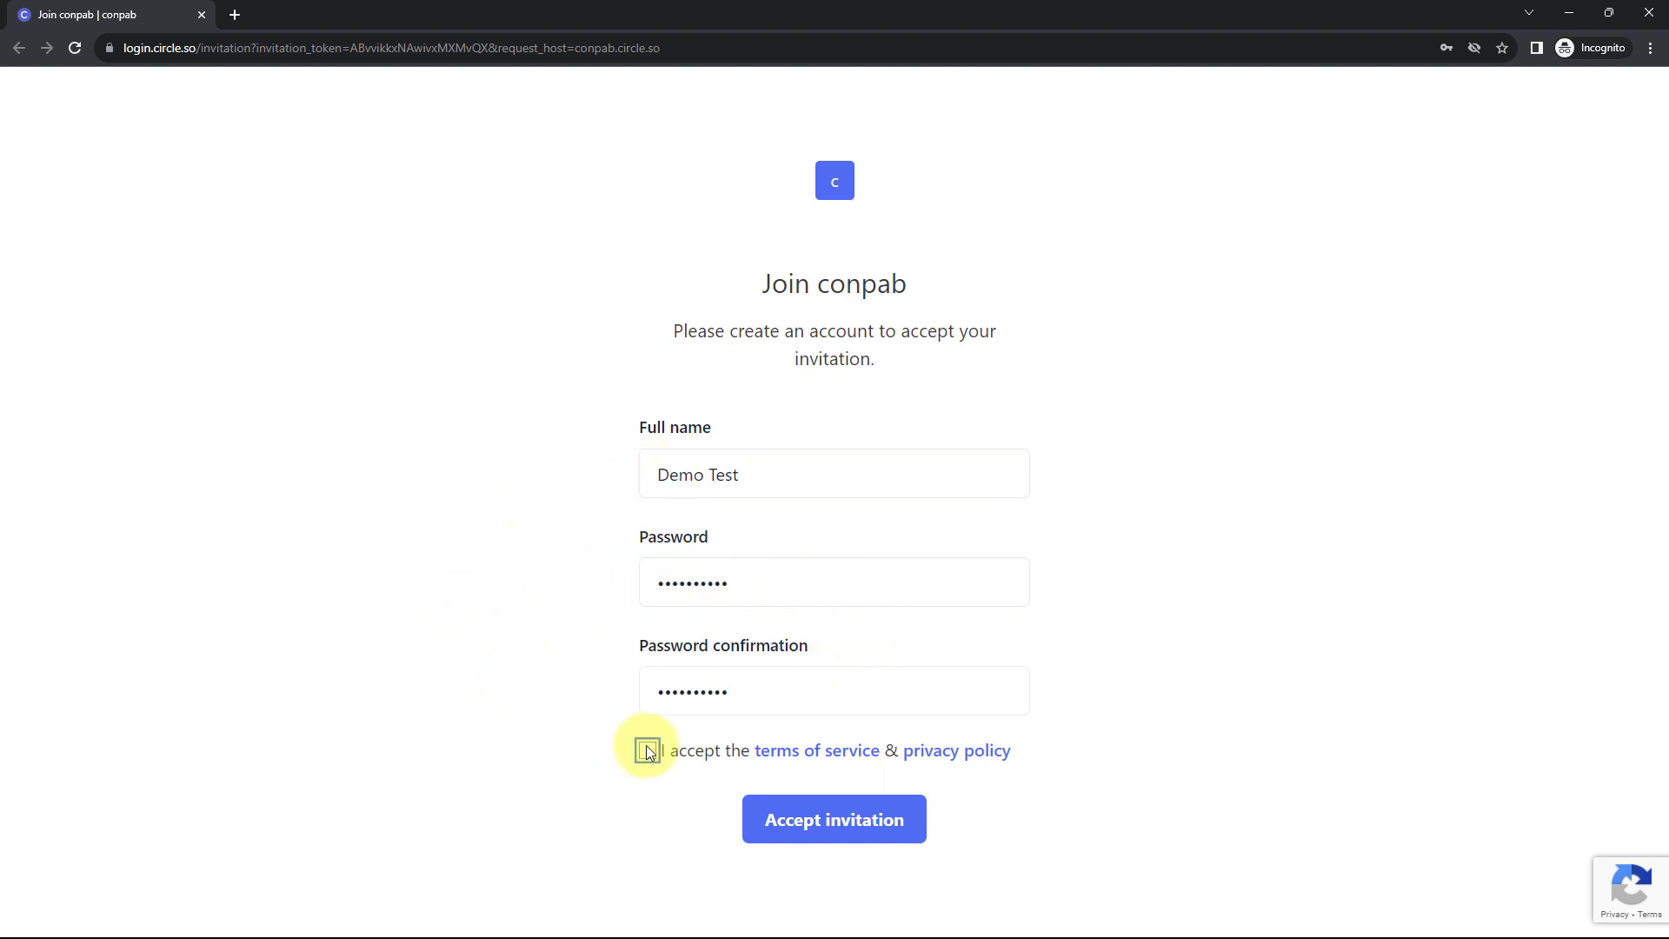
{"action": "left_click", "coordinate": [791, 835]}
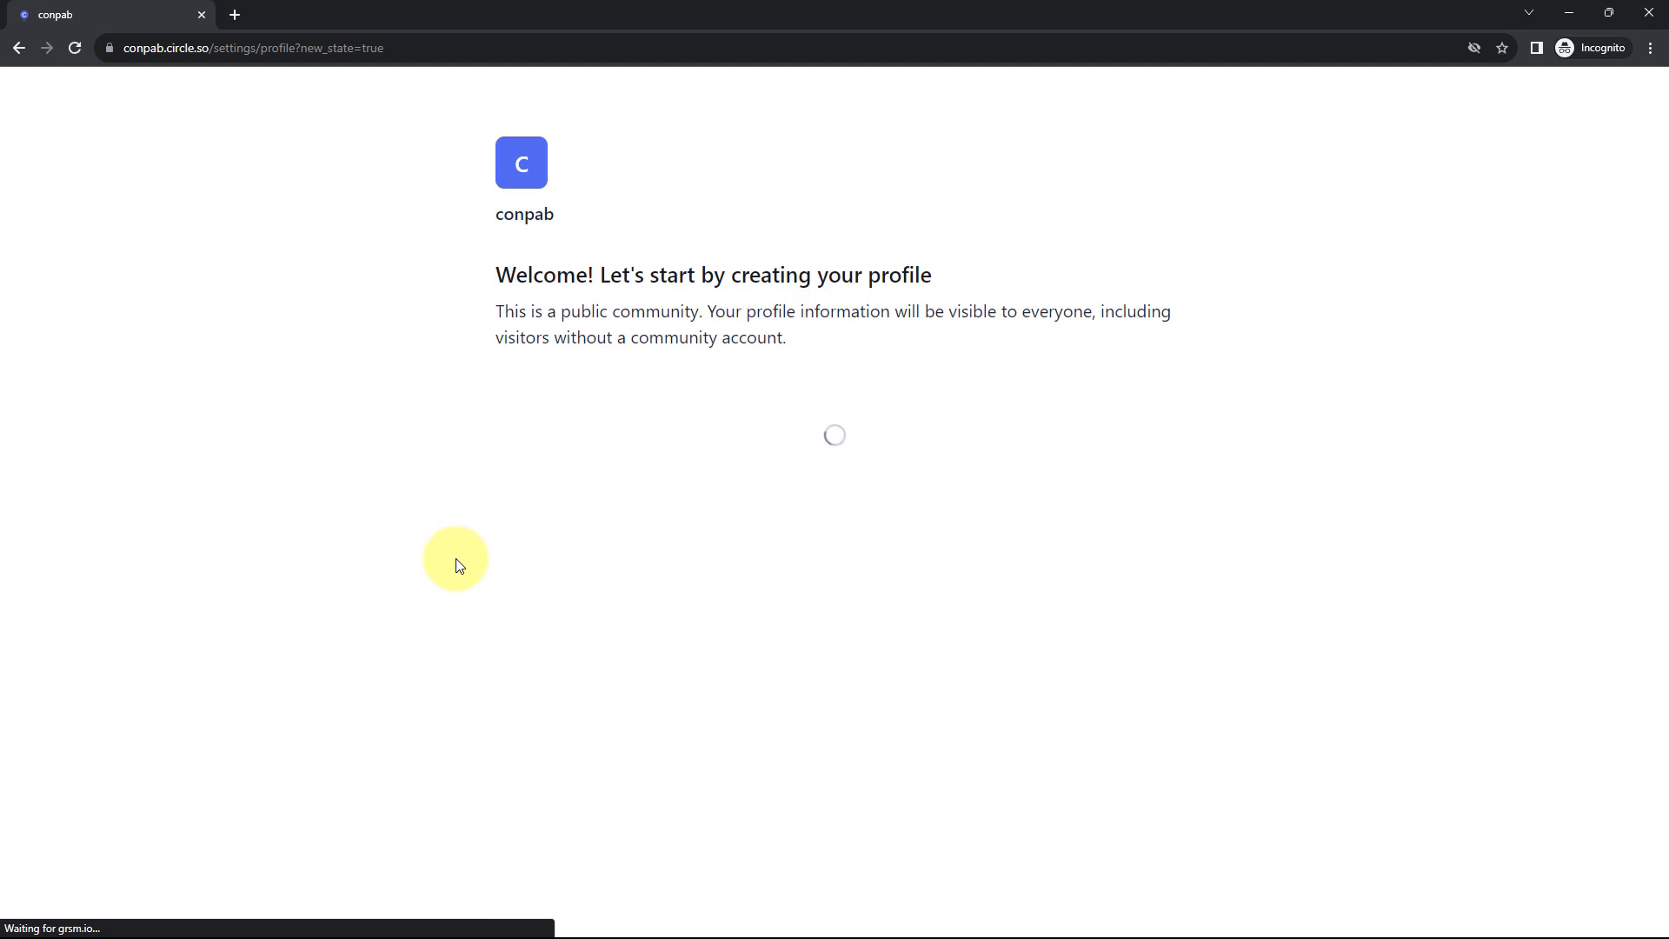
{"action": "scroll", "coordinate": [458, 565], "scroll_direction": "down", "scroll_amount": 10}
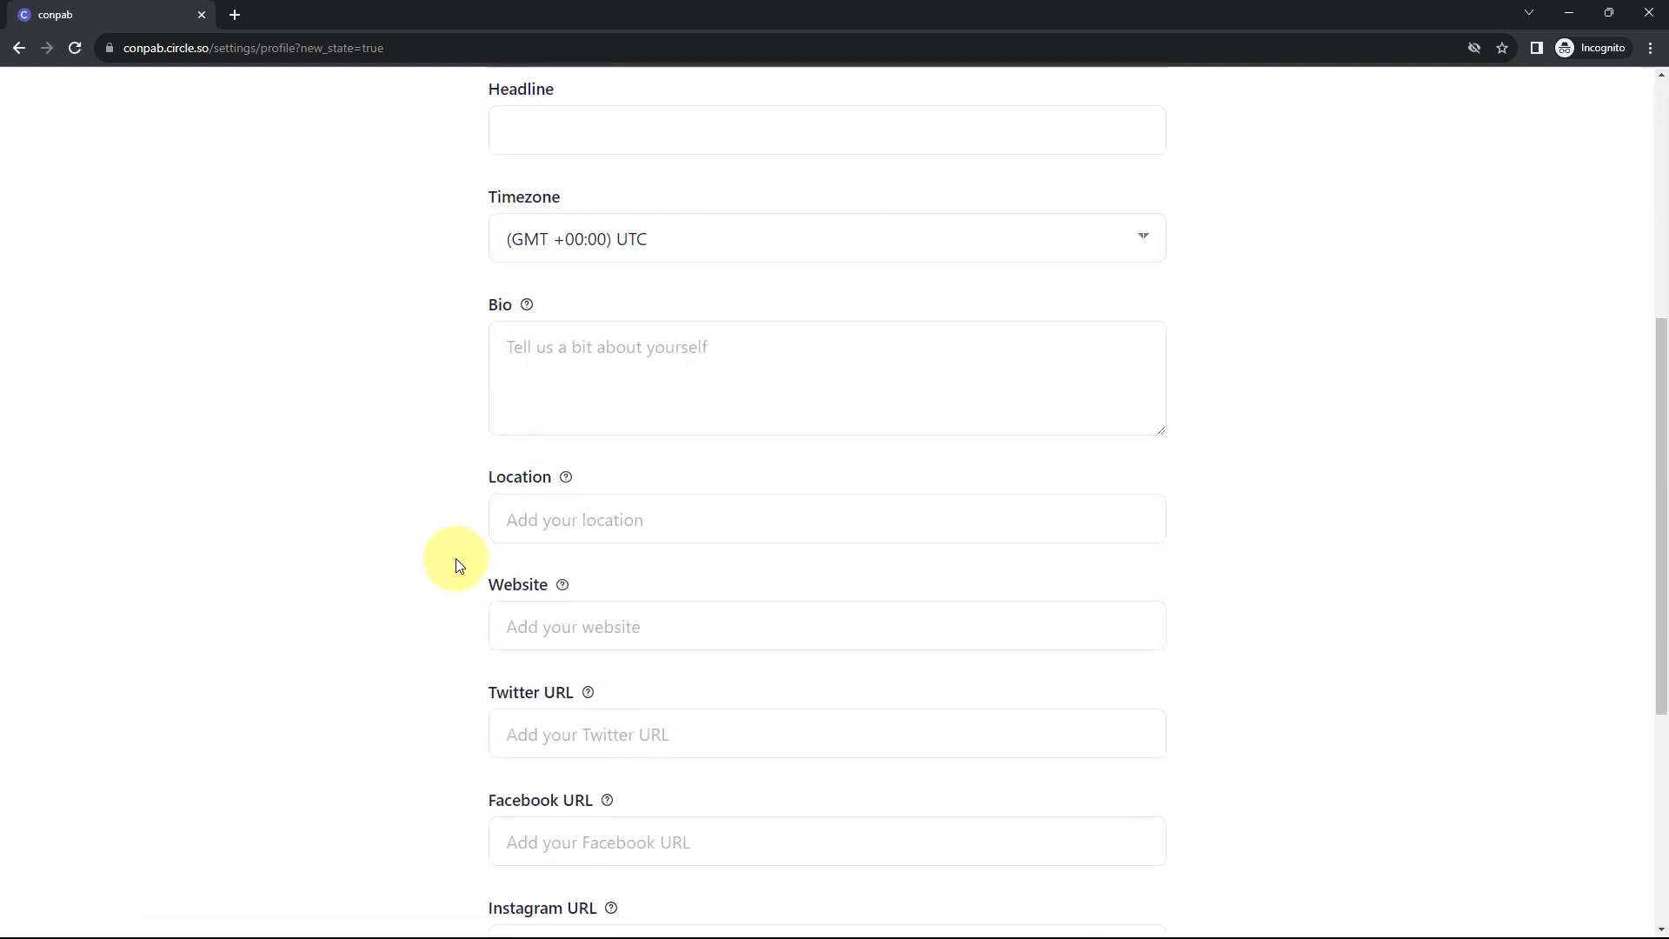
{"action": "left_click", "coordinate": [1006, 860]}
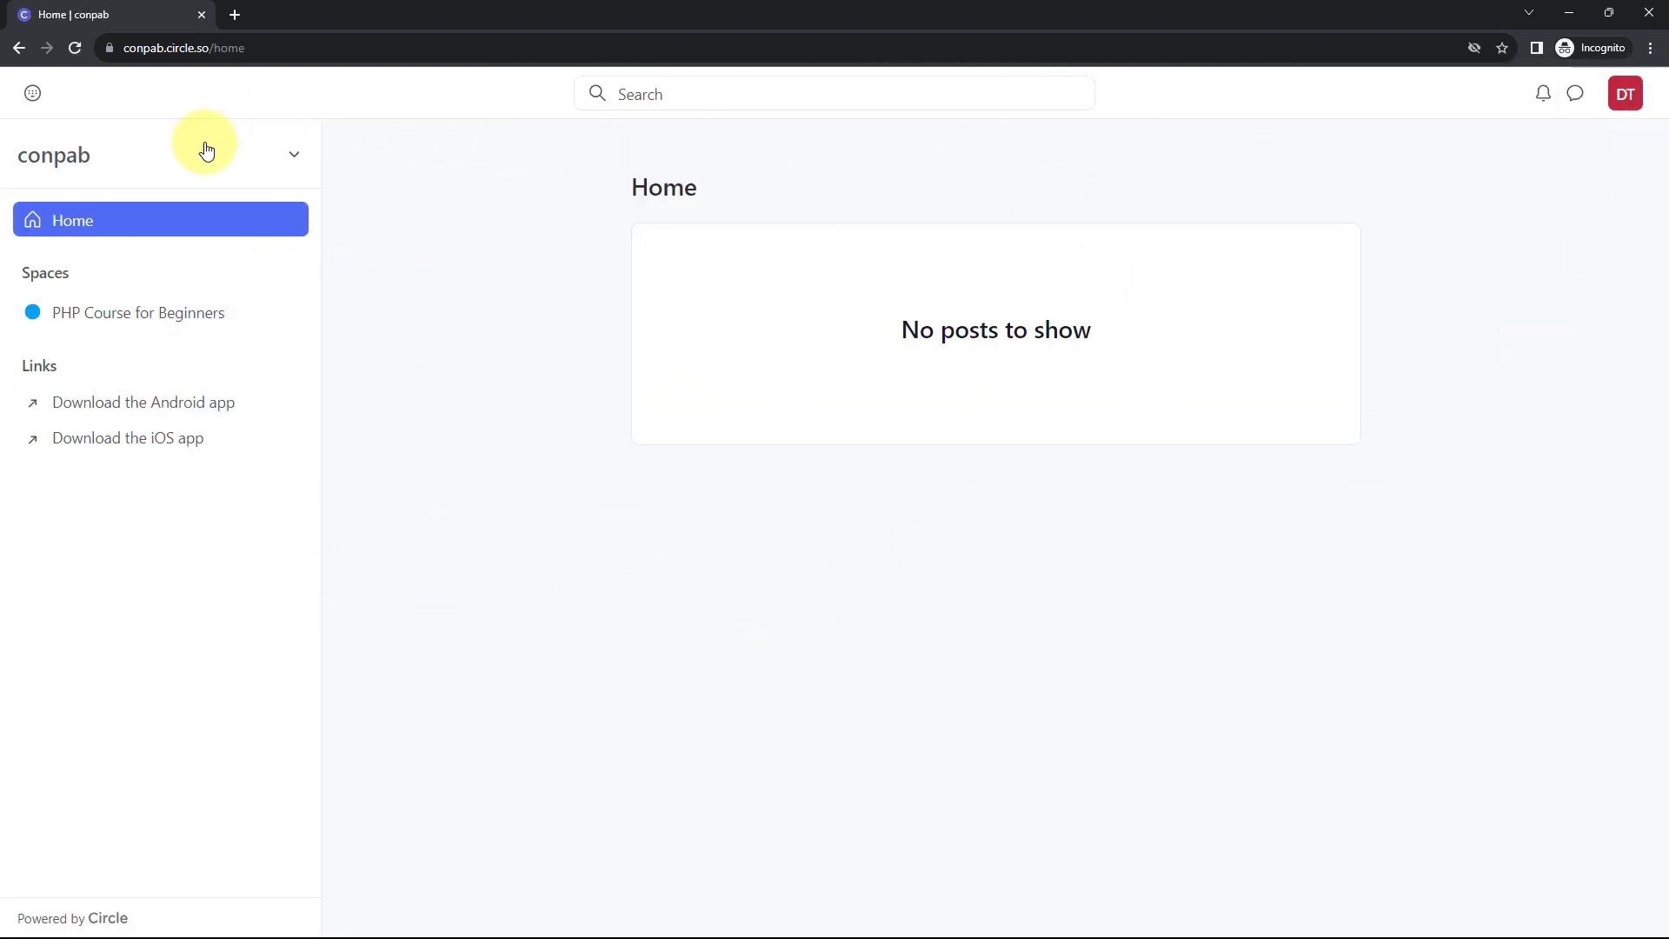
- Reload Circle's Manage members page to confirm two members, then return to Pabbly Connect
{"action": "mouse_move", "coordinate": [978, 911]}
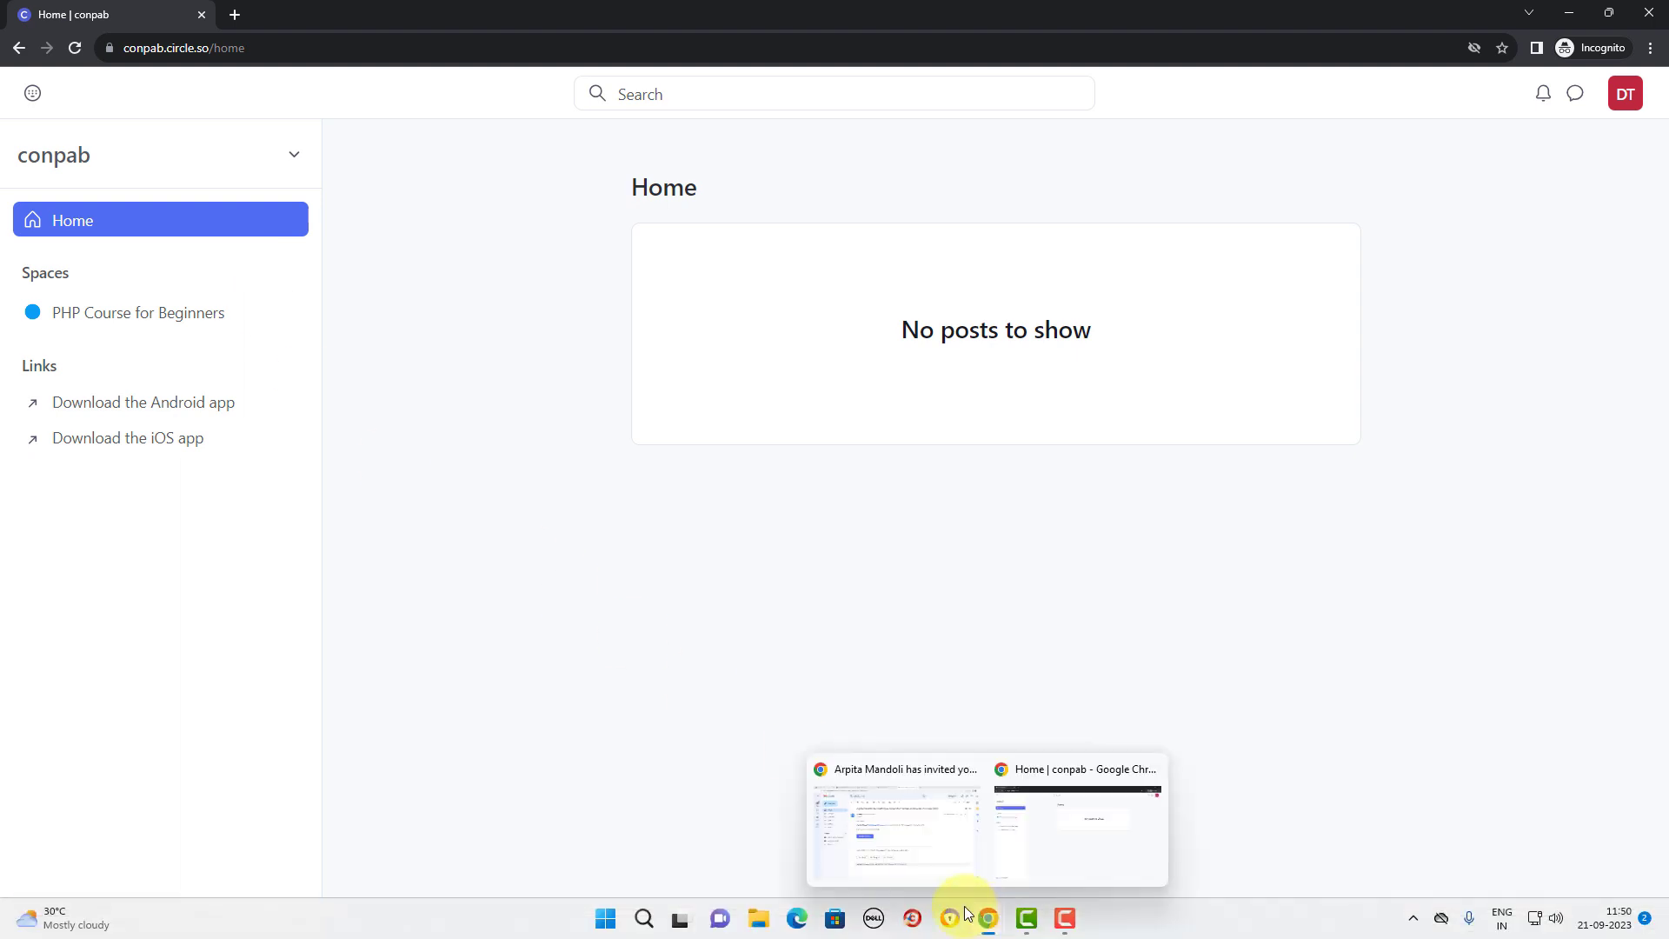
{"action": "left_click", "coordinate": [886, 834]}
{"action": "left_click", "coordinate": [696, 15]}
{"action": "left_click", "coordinate": [105, 15]}
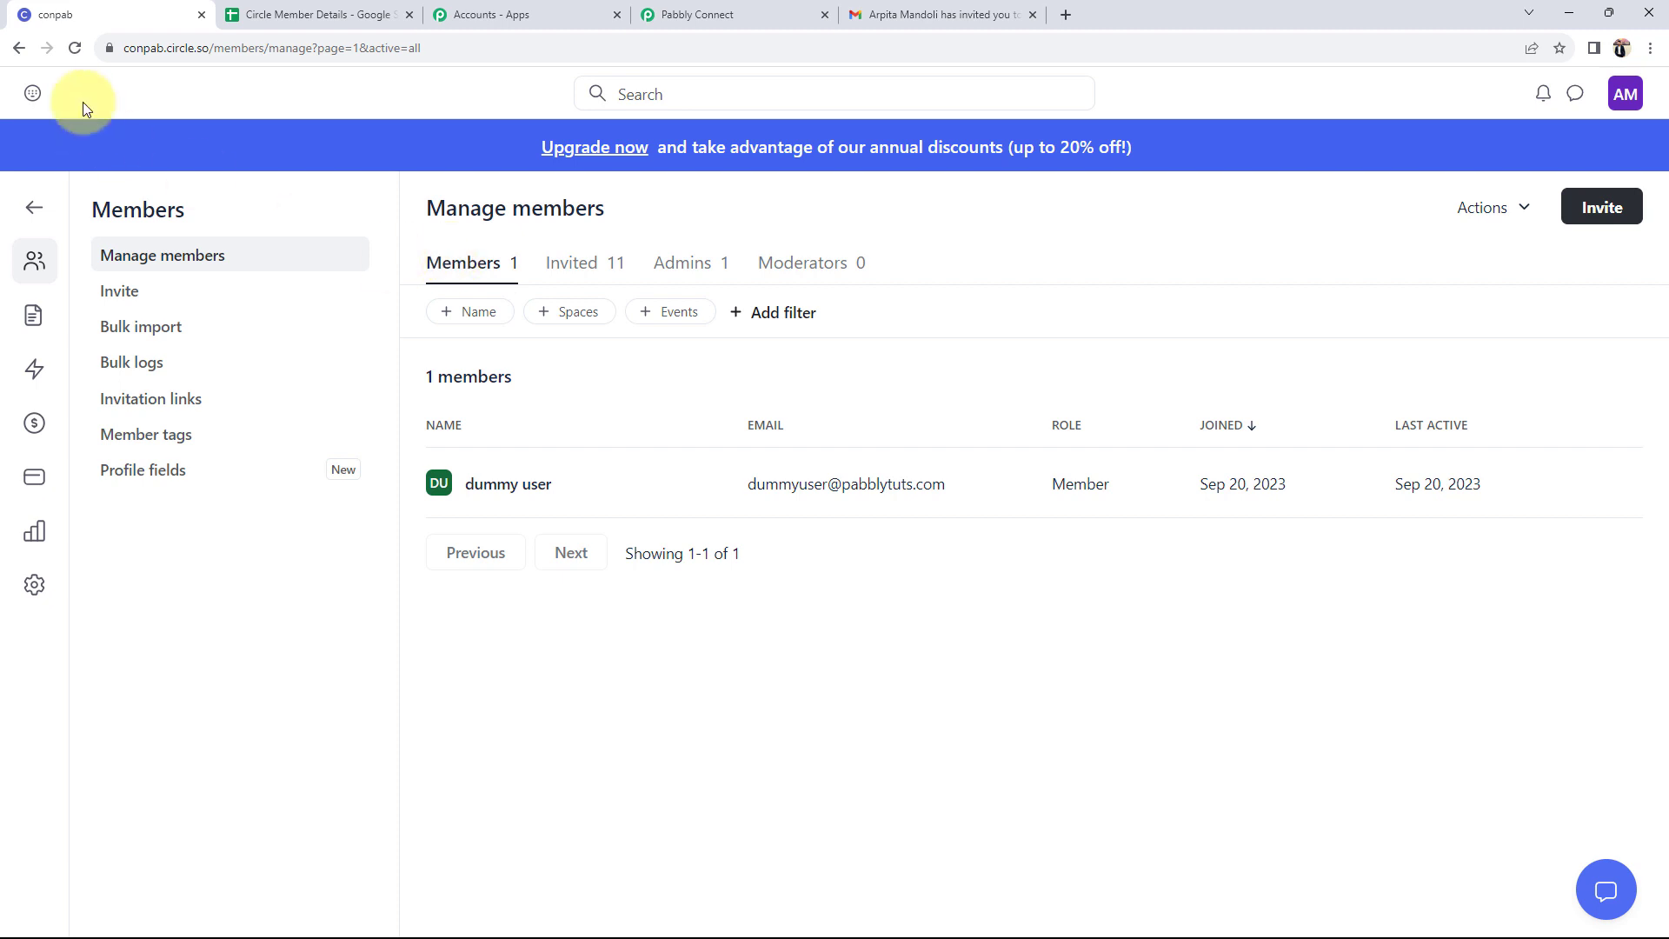
{"action": "left_click", "coordinate": [75, 47]}
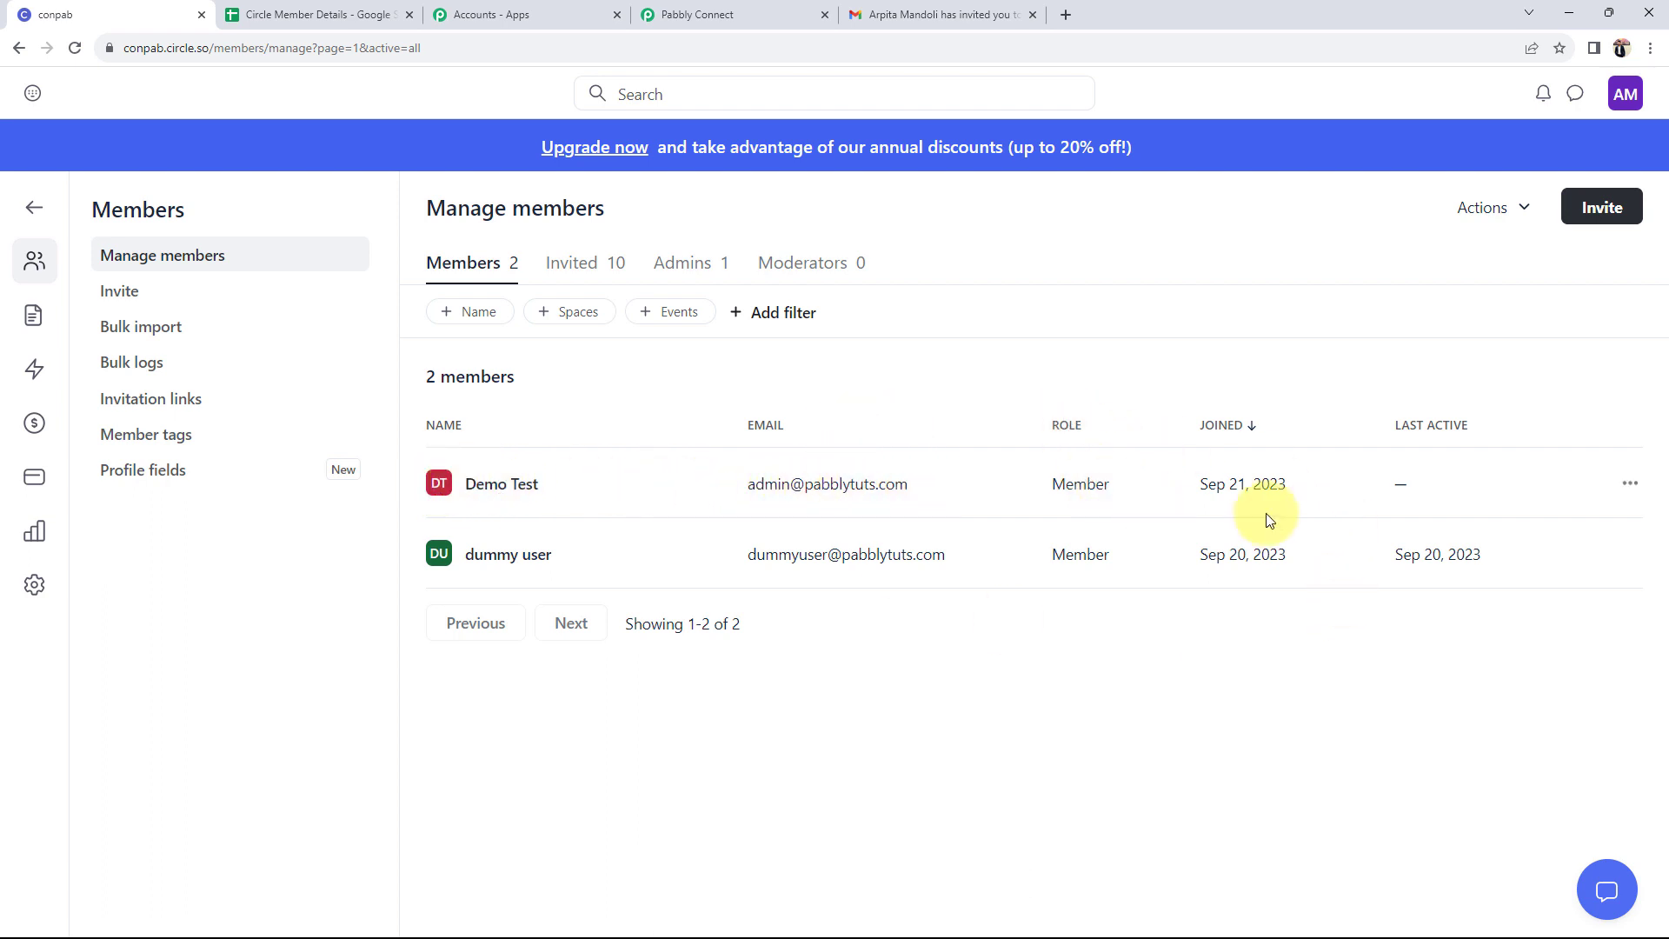
{"action": "left_click", "coordinate": [715, 12]}
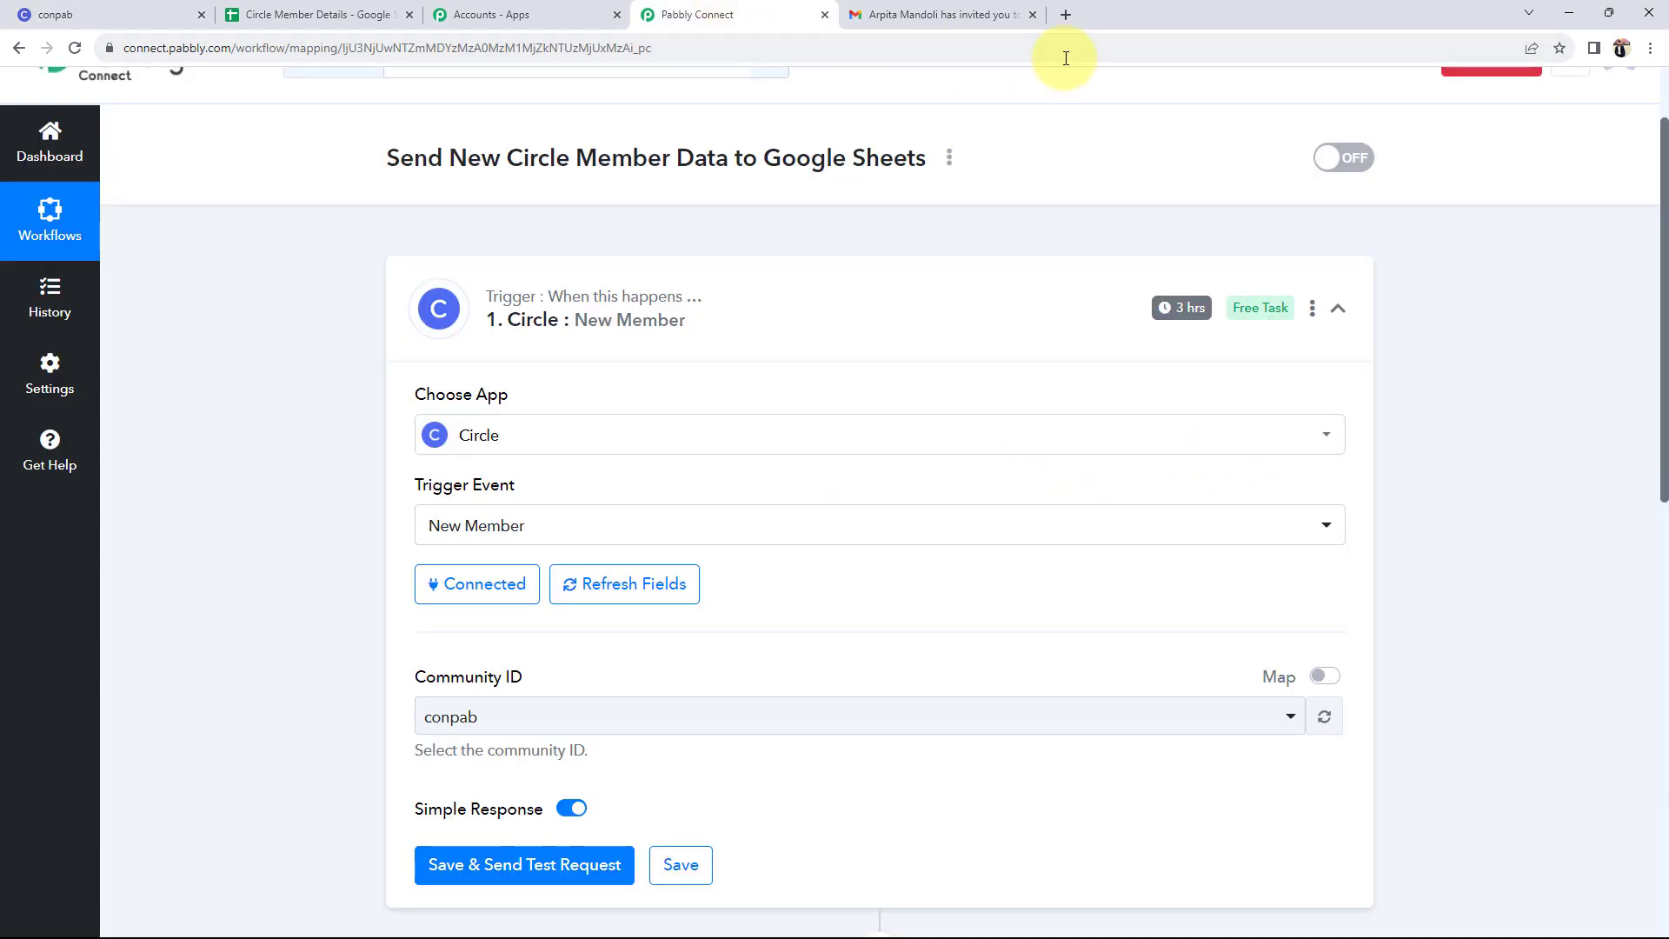
- Close the invitation email tab and send a test request to capture the new member's data
{"action": "left_click", "coordinate": [1032, 15]}
{"action": "scroll", "coordinate": [253, 577], "scroll_direction": "down", "scroll_amount": 3}
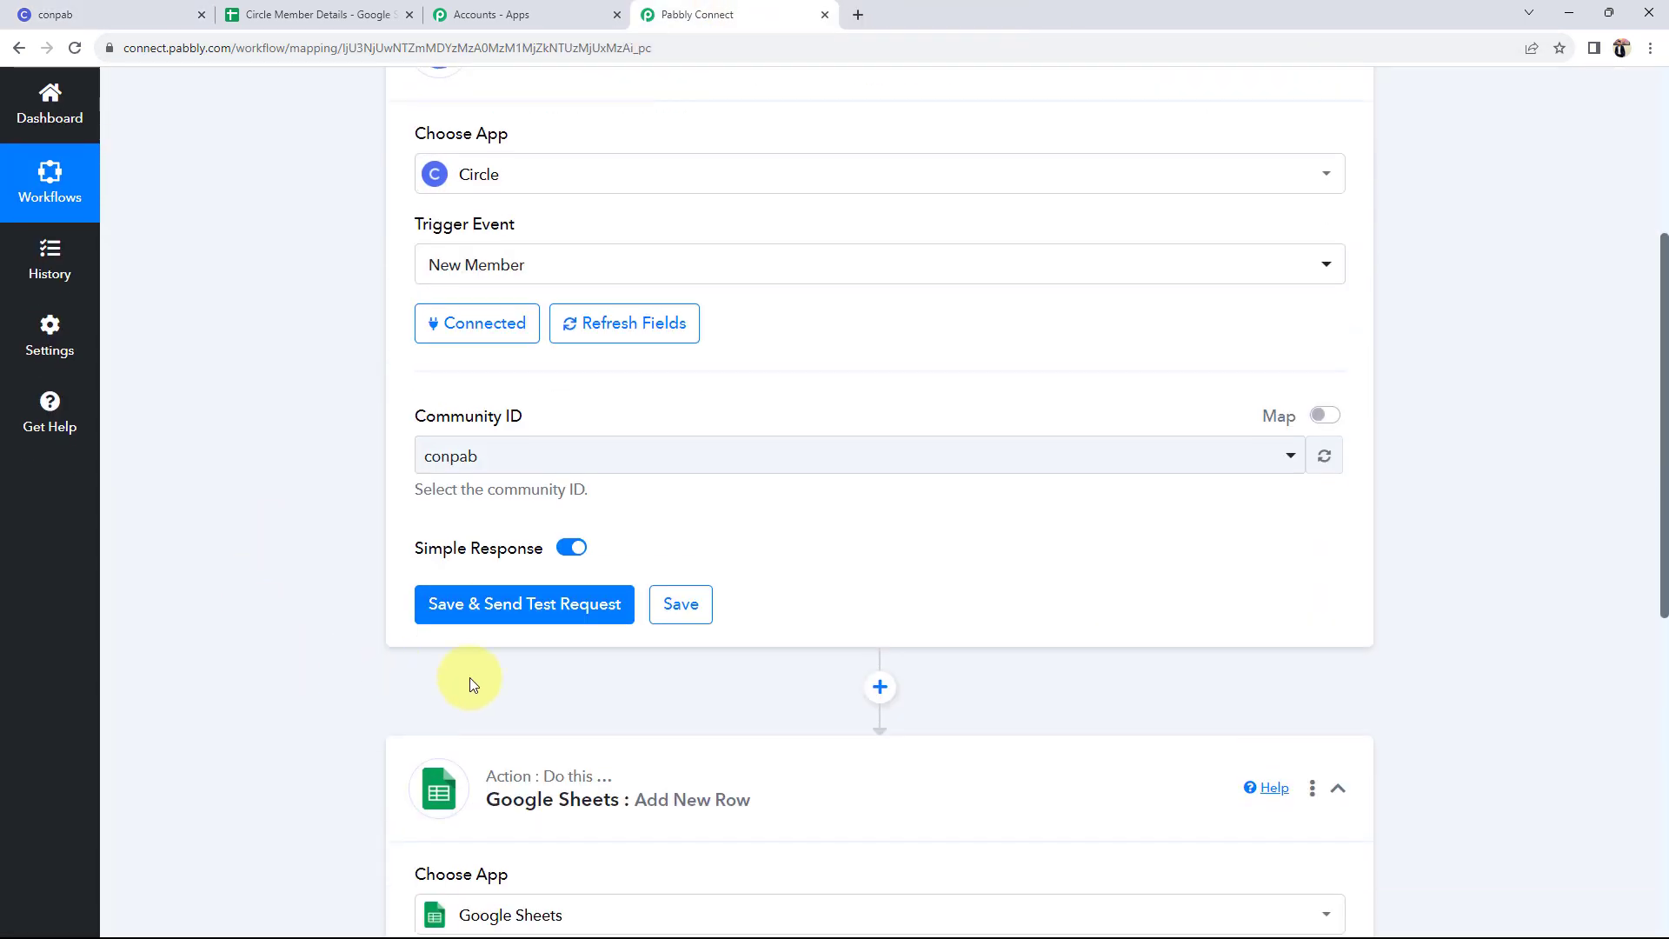
{"action": "left_click", "coordinate": [478, 602]}
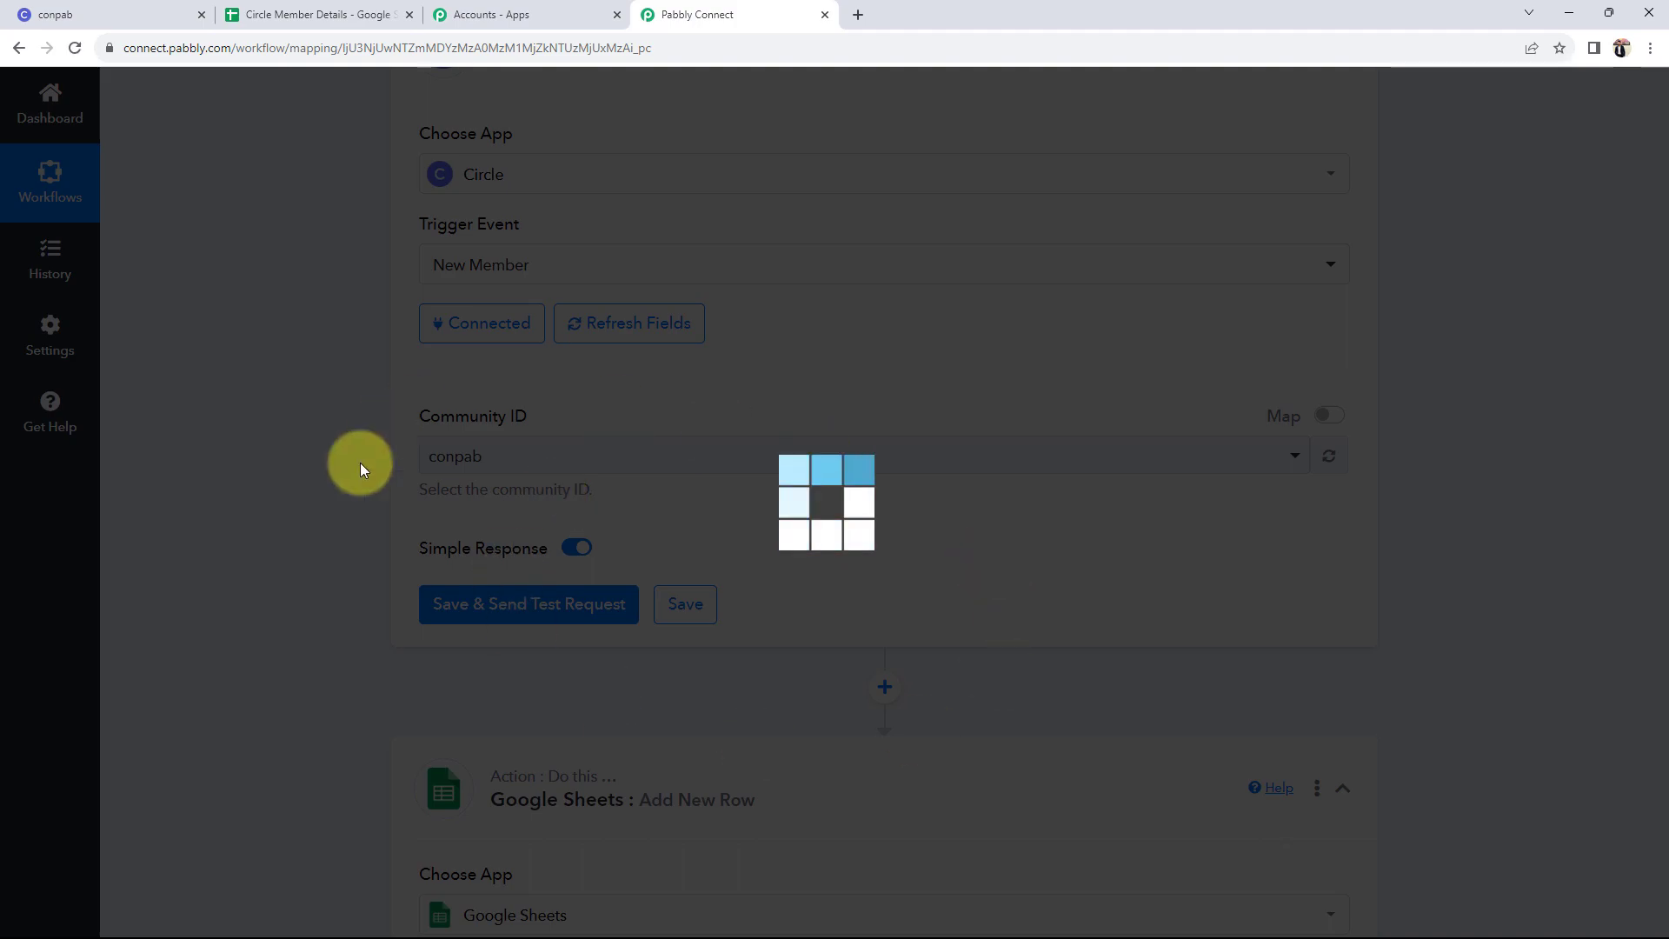
{"action": "left_click", "coordinate": [135, 9]}
{"action": "left_click", "coordinate": [779, 15]}
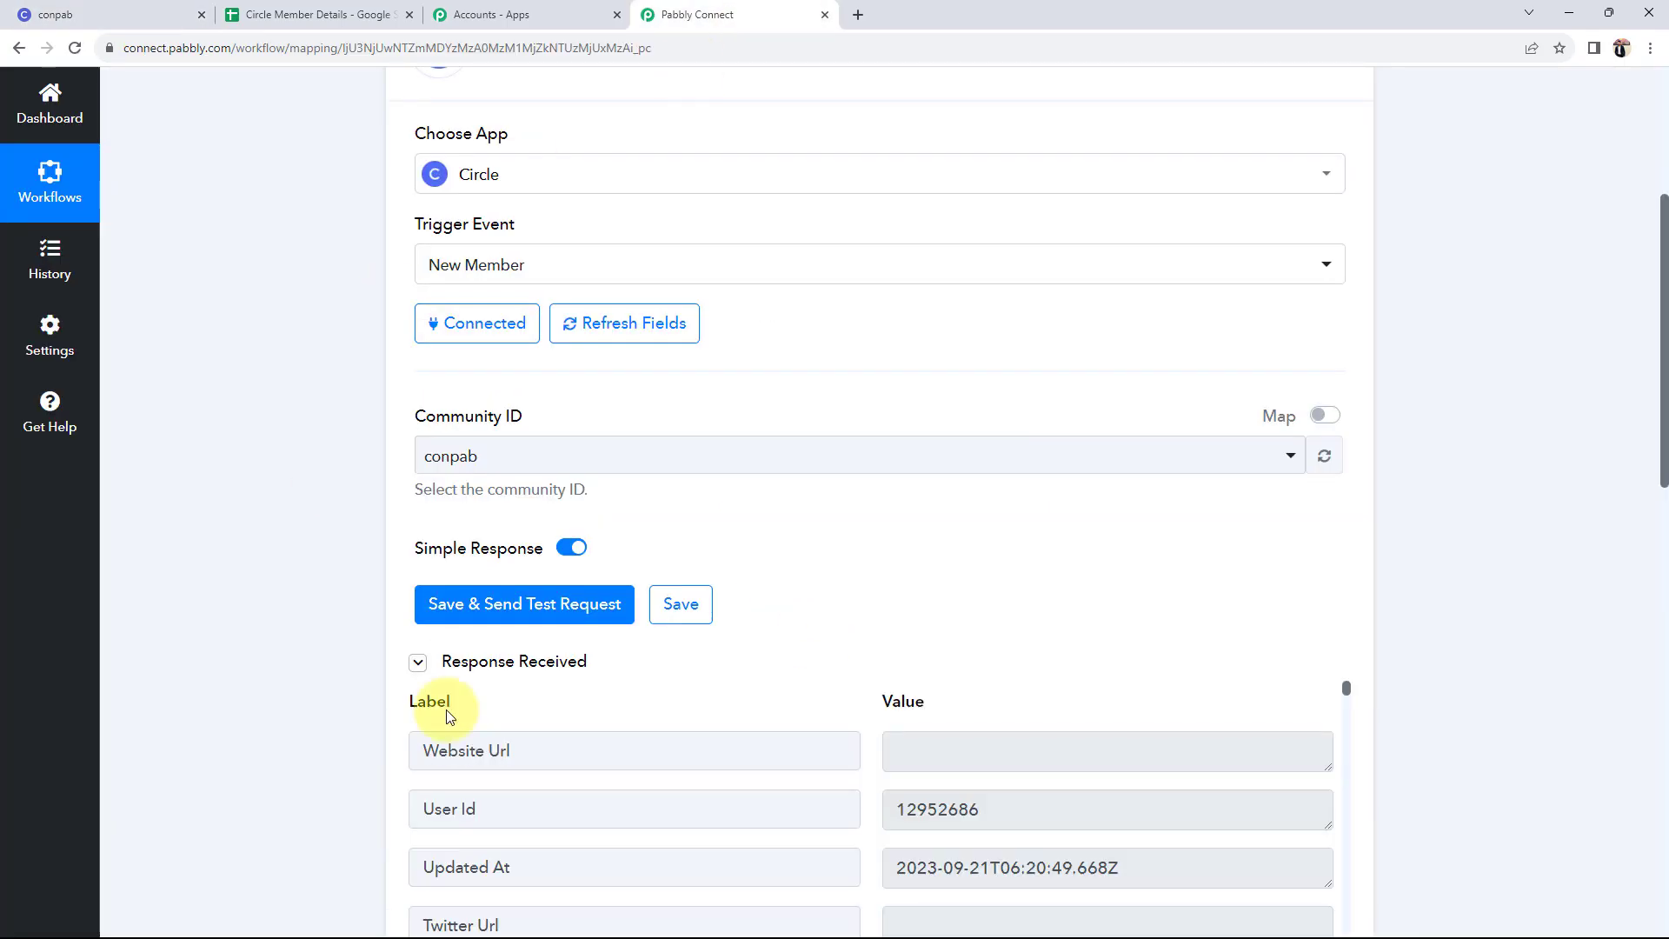
- Review the response's email, first name and last name values, then start connecting the Google Sheets action
{"action": "scroll", "coordinate": [521, 808], "scroll_direction": "down", "scroll_amount": 5}
{"action": "scroll", "coordinate": [261, 726], "scroll_direction": "down", "scroll_amount": 10}
{"action": "scroll", "coordinate": [1069, 321], "scroll_direction": "down", "scroll_amount": 5}
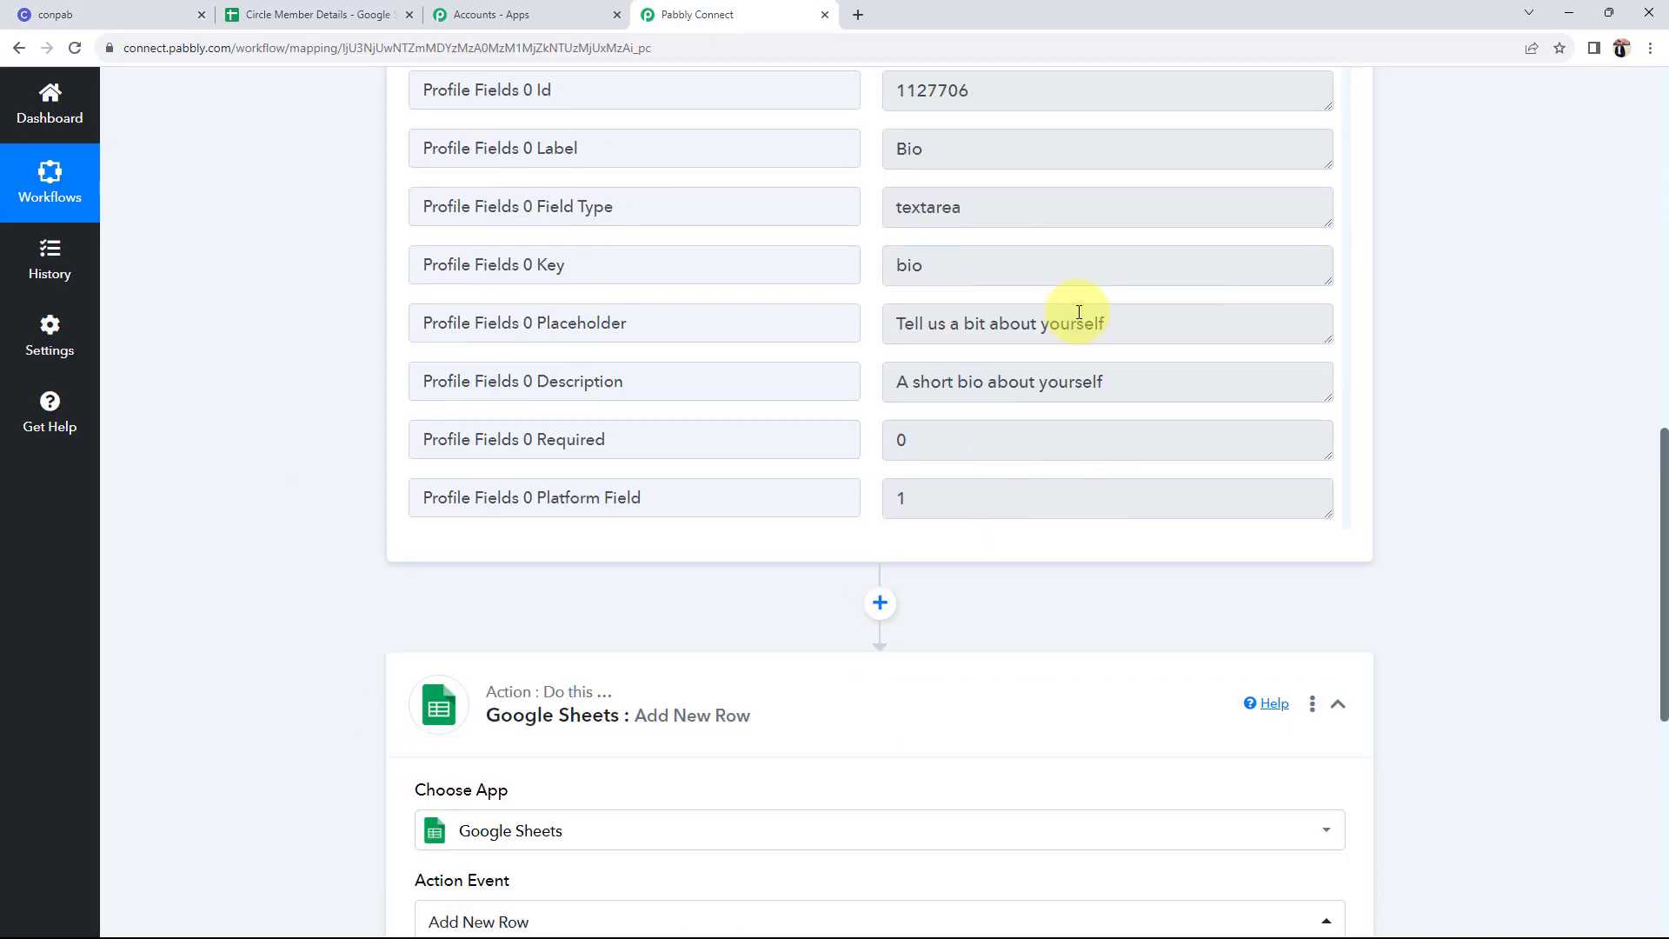
{"action": "scroll", "coordinate": [633, 366], "scroll_direction": "up", "scroll_amount": 2}
{"action": "scroll", "coordinate": [1210, 356], "scroll_direction": "down", "scroll_amount": 10}
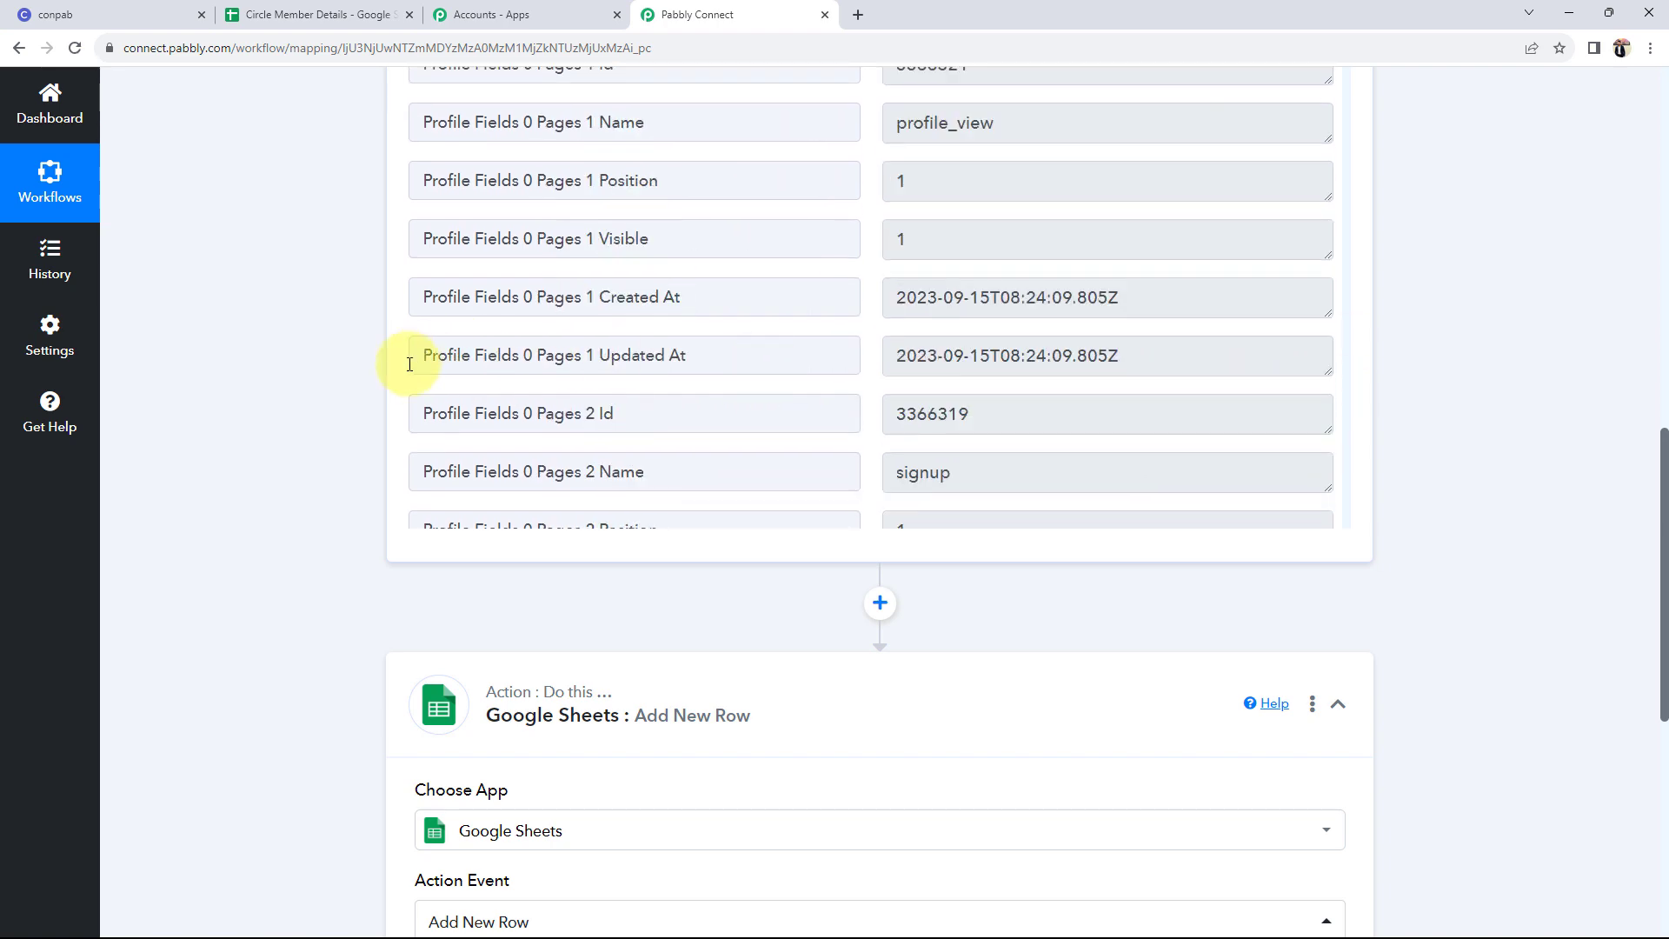
{"action": "scroll", "coordinate": [403, 363], "scroll_direction": "up", "scroll_amount": 1}
{"action": "left_click_drag", "start_coordinate": [1348, 127], "coordinate": [1328, 614]}
{"action": "scroll", "coordinate": [1010, 386], "scroll_direction": "up", "scroll_amount": 3}
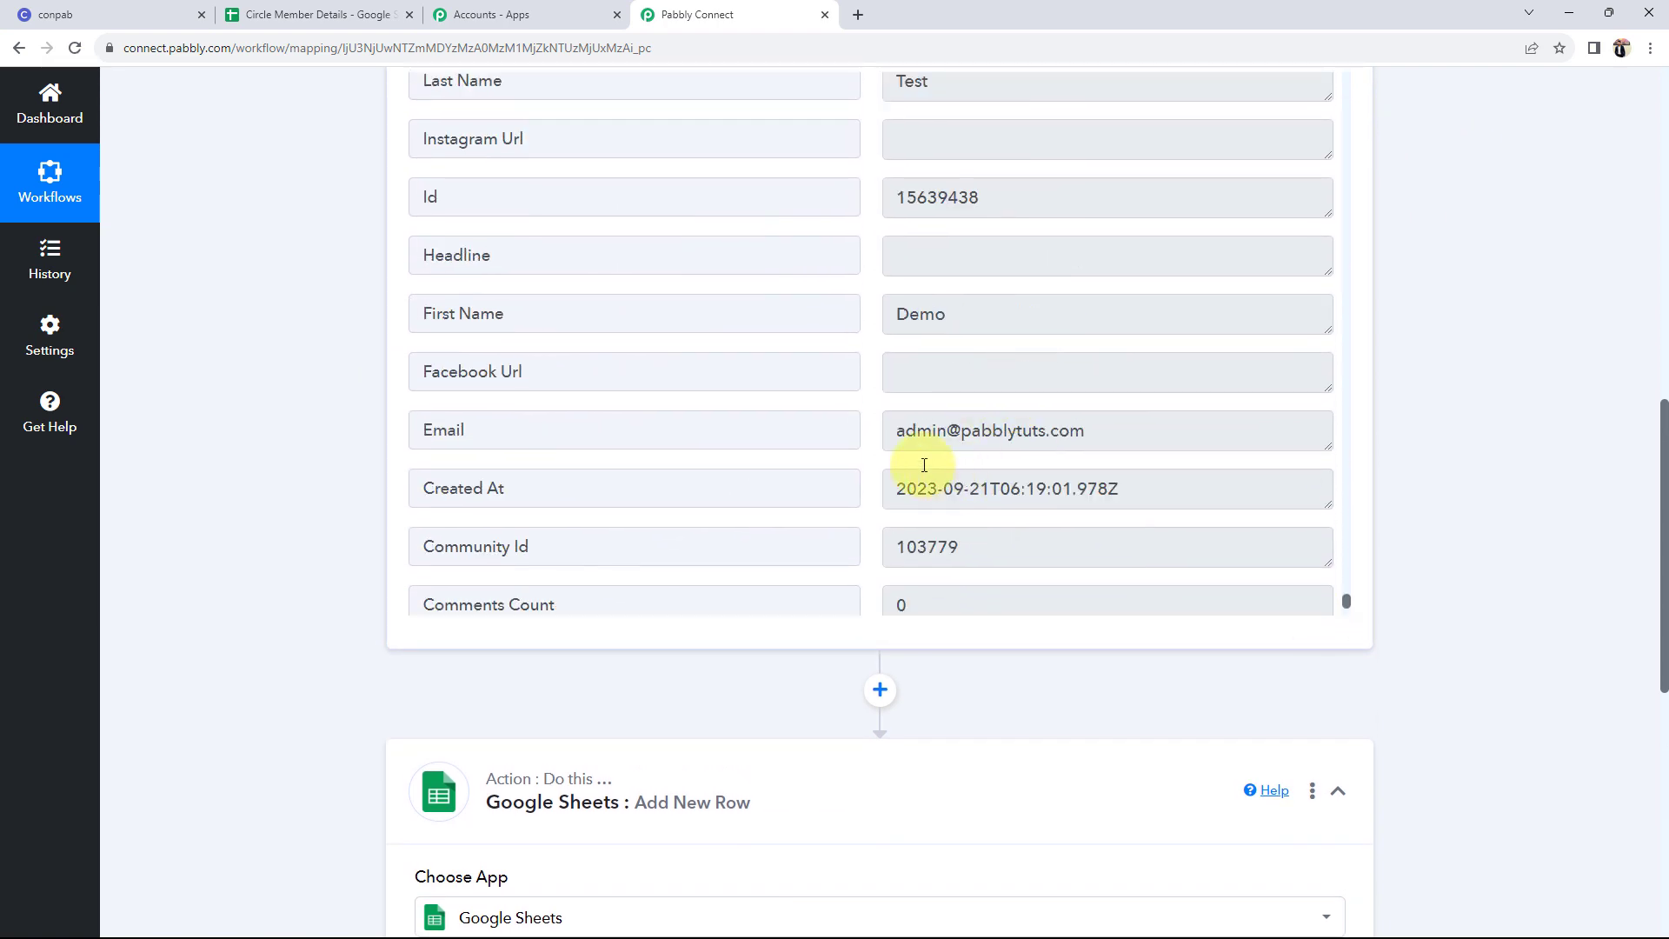
{"action": "left_click_drag", "start_coordinate": [1103, 438], "coordinate": [872, 445]}
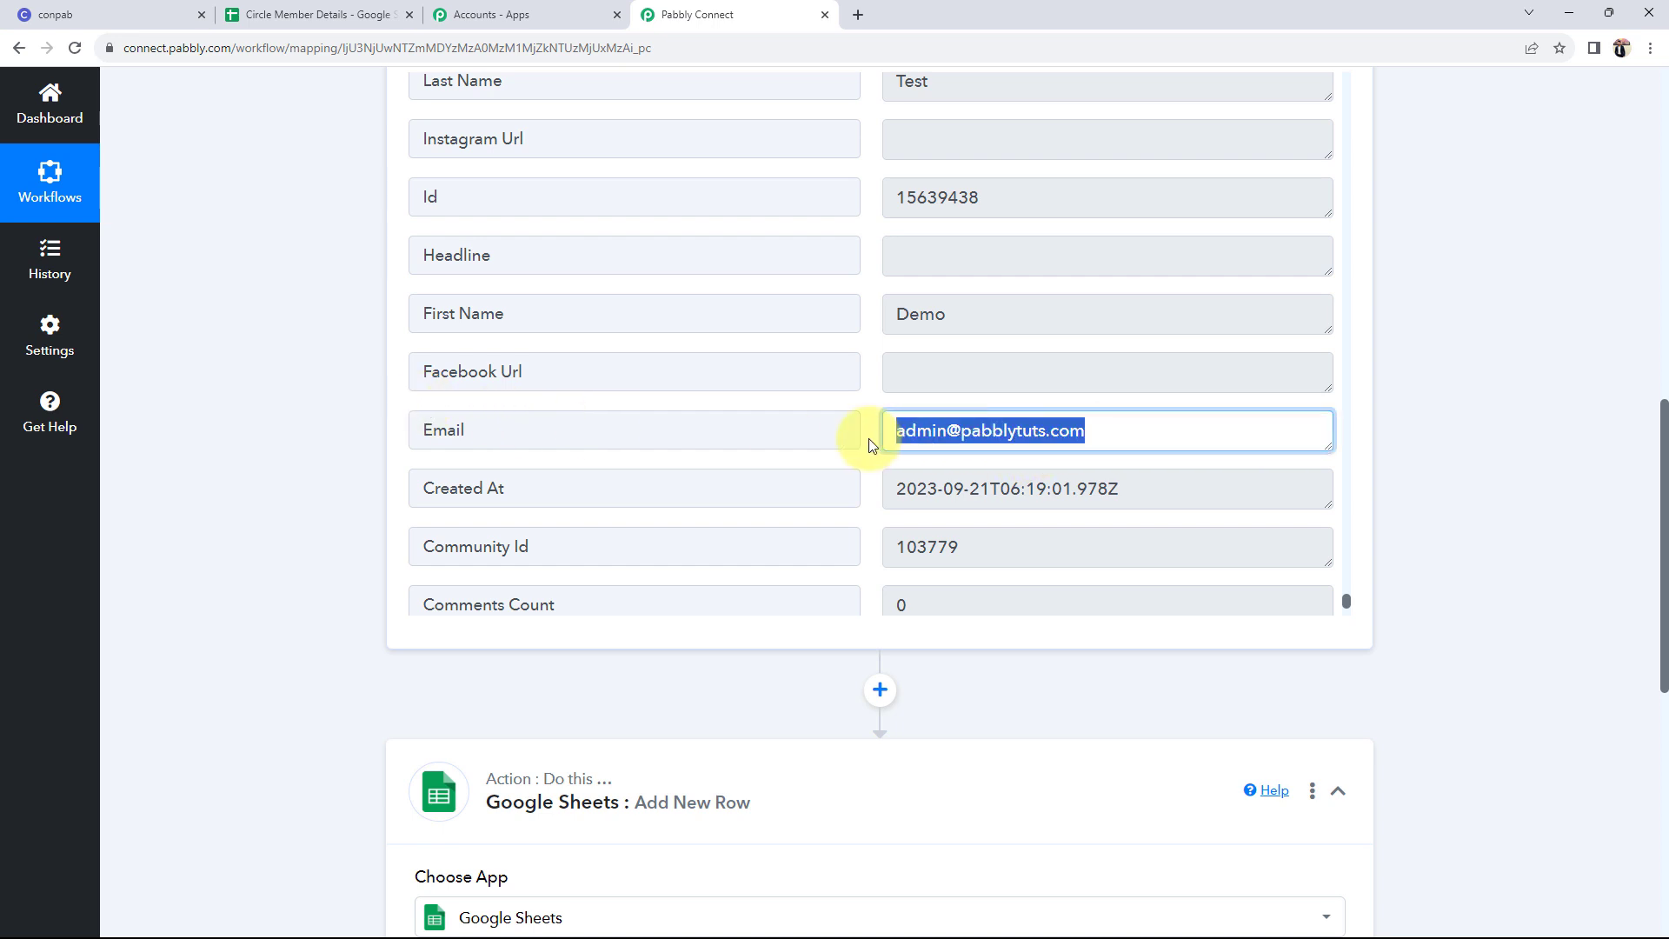
{"action": "scroll", "coordinate": [870, 443], "scroll_direction": "up", "scroll_amount": 3}
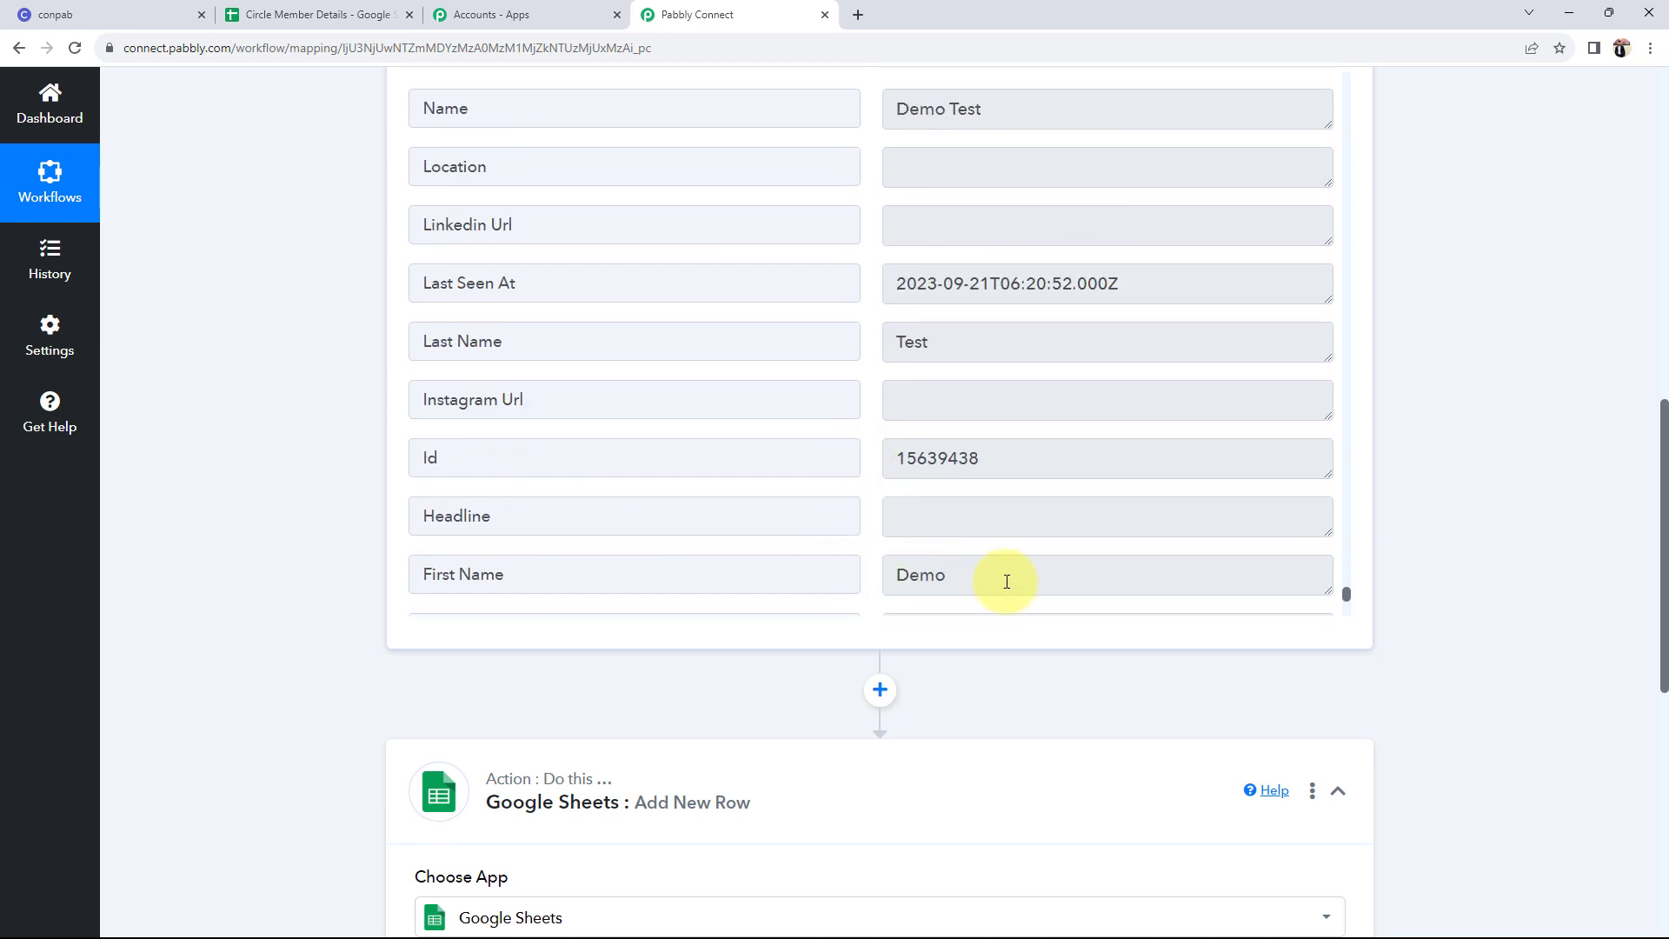
{"action": "left_click_drag", "start_coordinate": [1007, 581], "coordinate": [923, 496]}
{"action": "left_click_drag", "start_coordinate": [960, 349], "coordinate": [746, 354]}
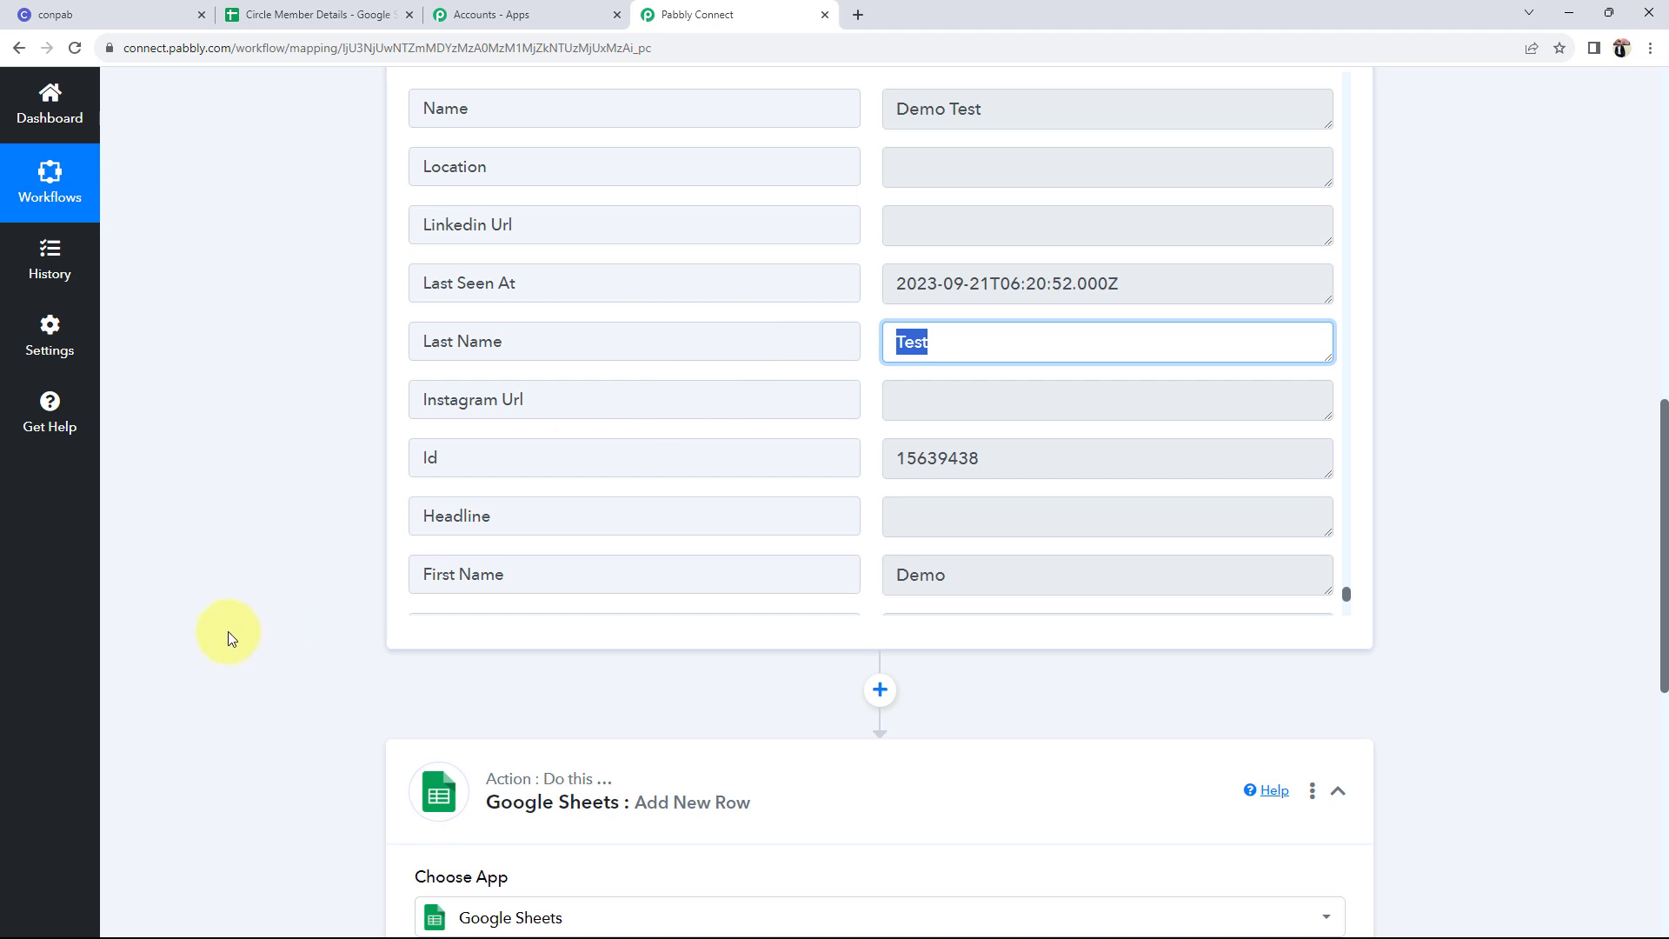
{"action": "scroll", "coordinate": [295, 495], "scroll_direction": "down", "scroll_amount": 5}
{"action": "scroll", "coordinate": [608, 574], "scroll_direction": "down", "scroll_amount": 2}
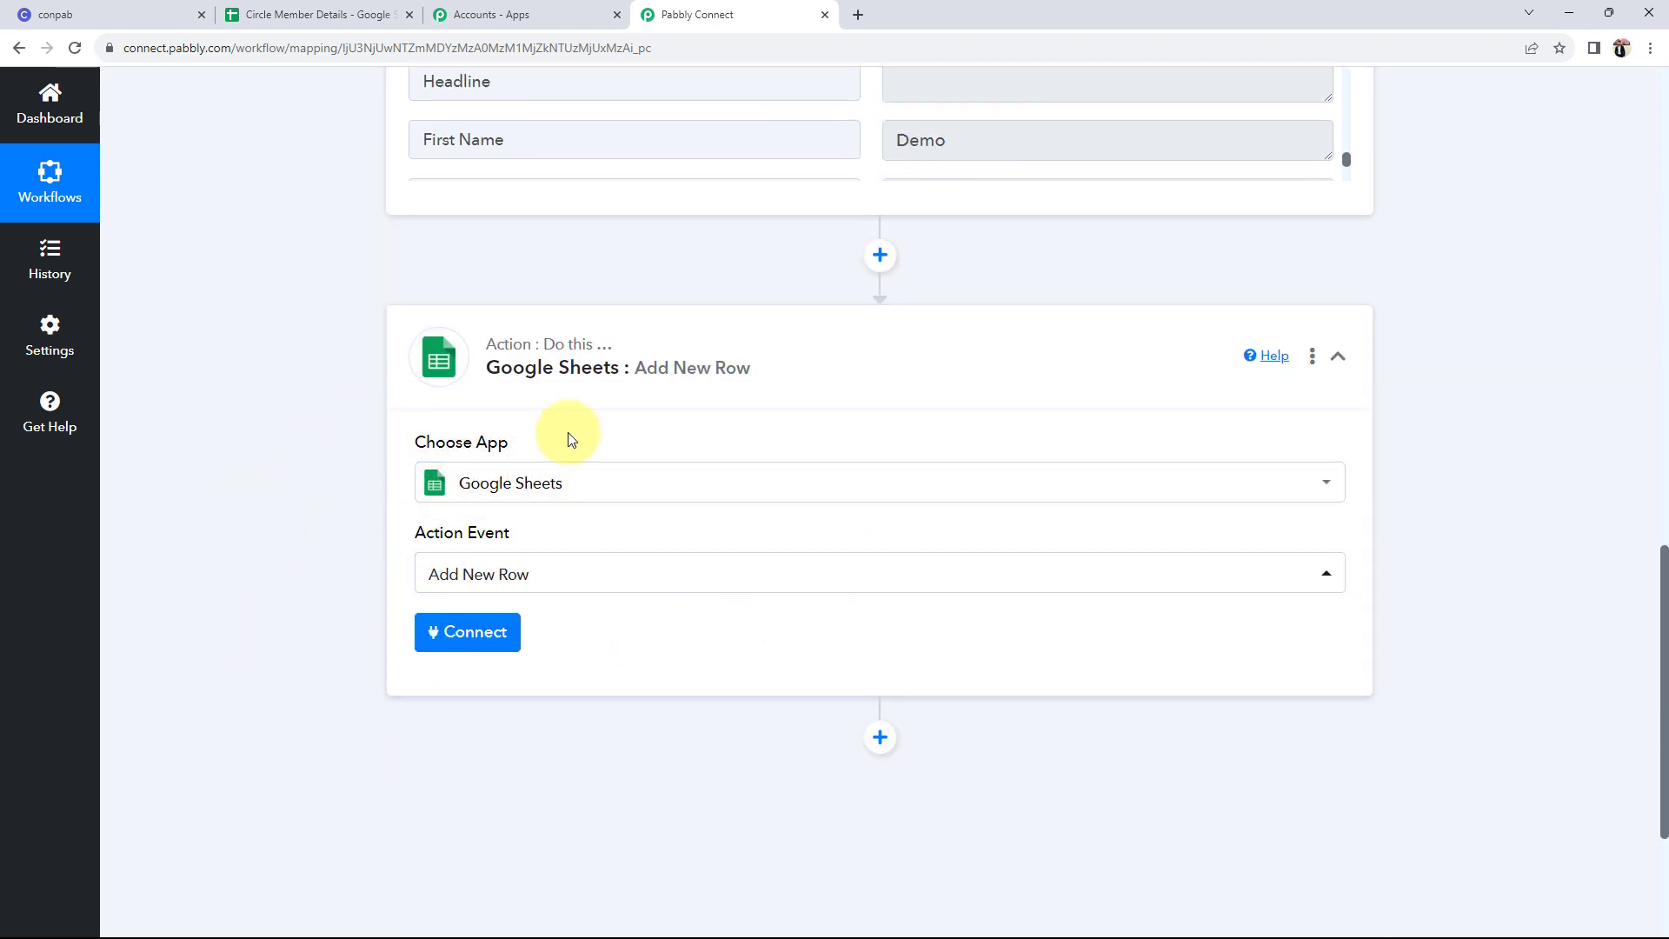
{"action": "scroll", "coordinate": [641, 451], "scroll_direction": "down", "scroll_amount": 2}
{"action": "left_click", "coordinate": [447, 461]}
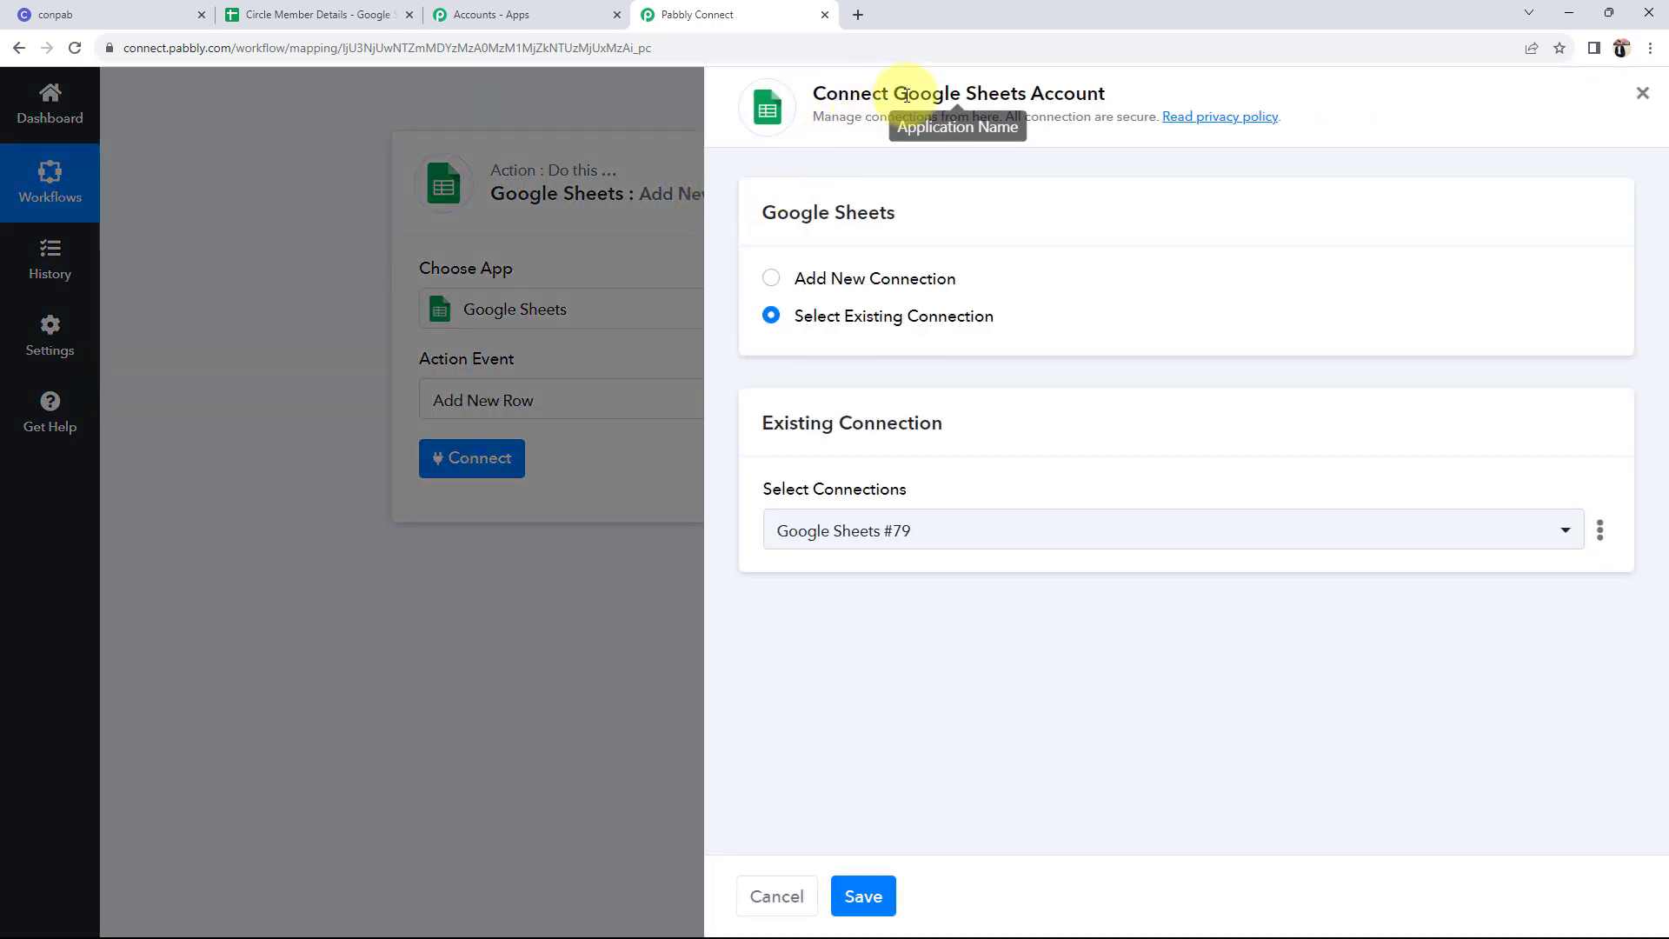
- Add a new Google Sheets connection by signing in with Google and allowing Pabbly Connect access
{"action": "left_click", "coordinate": [772, 280]}
{"action": "left_click", "coordinate": [852, 513]}
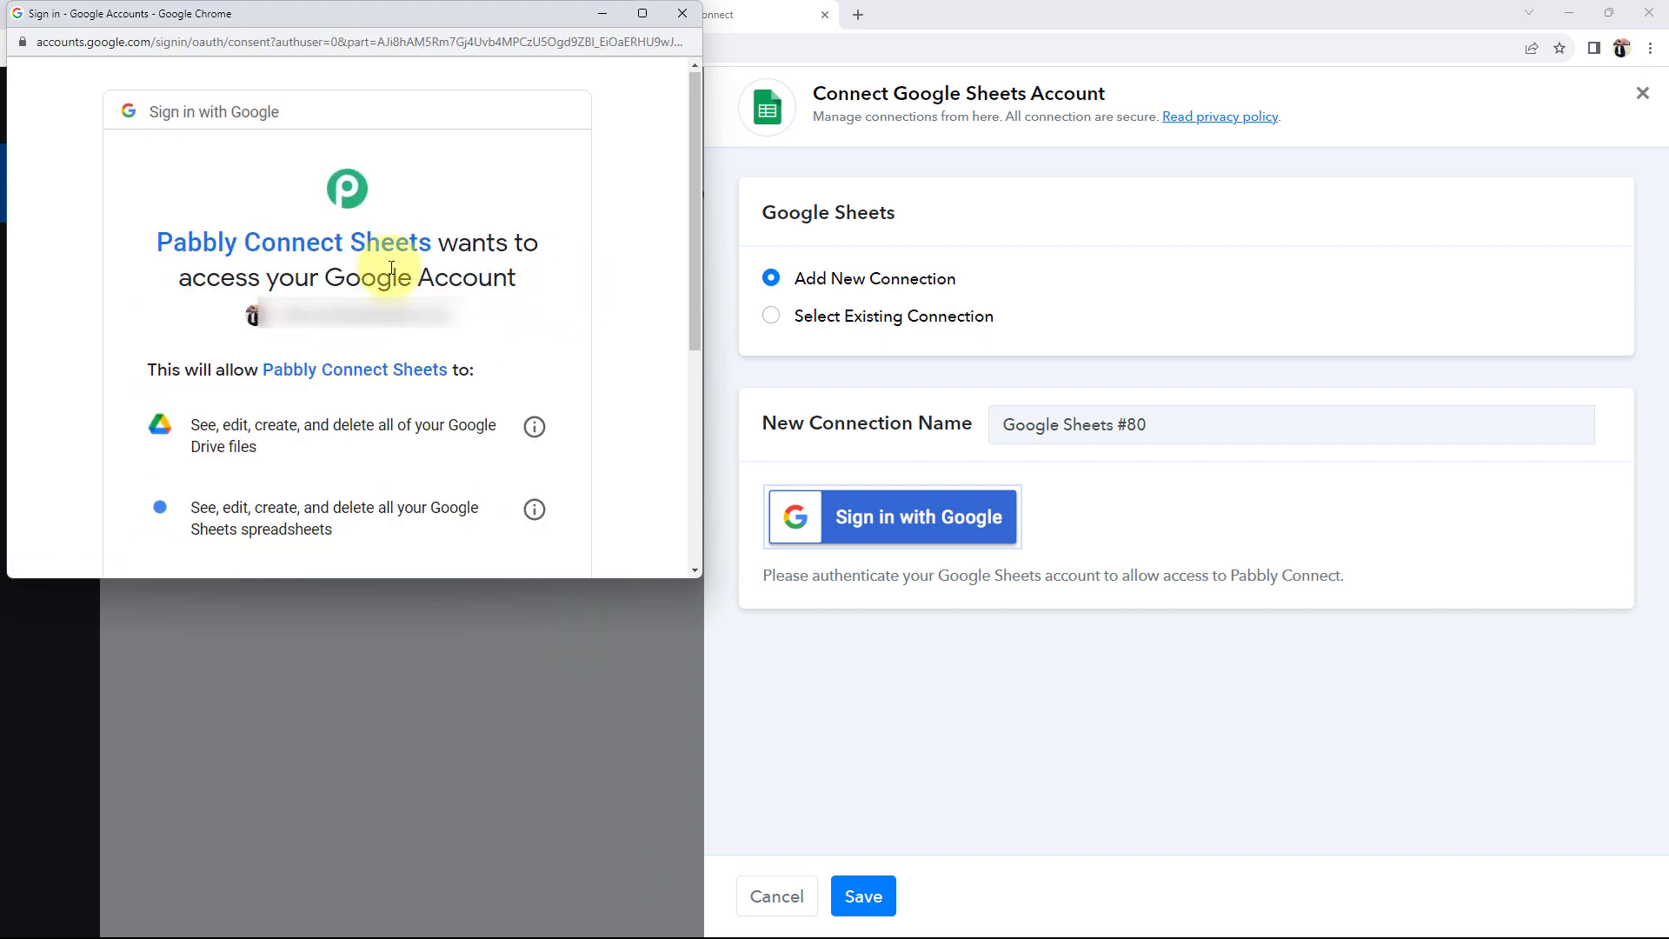
{"action": "scroll", "coordinate": [399, 309], "scroll_direction": "down", "scroll_amount": 5}
{"action": "left_click", "coordinate": [443, 419]}
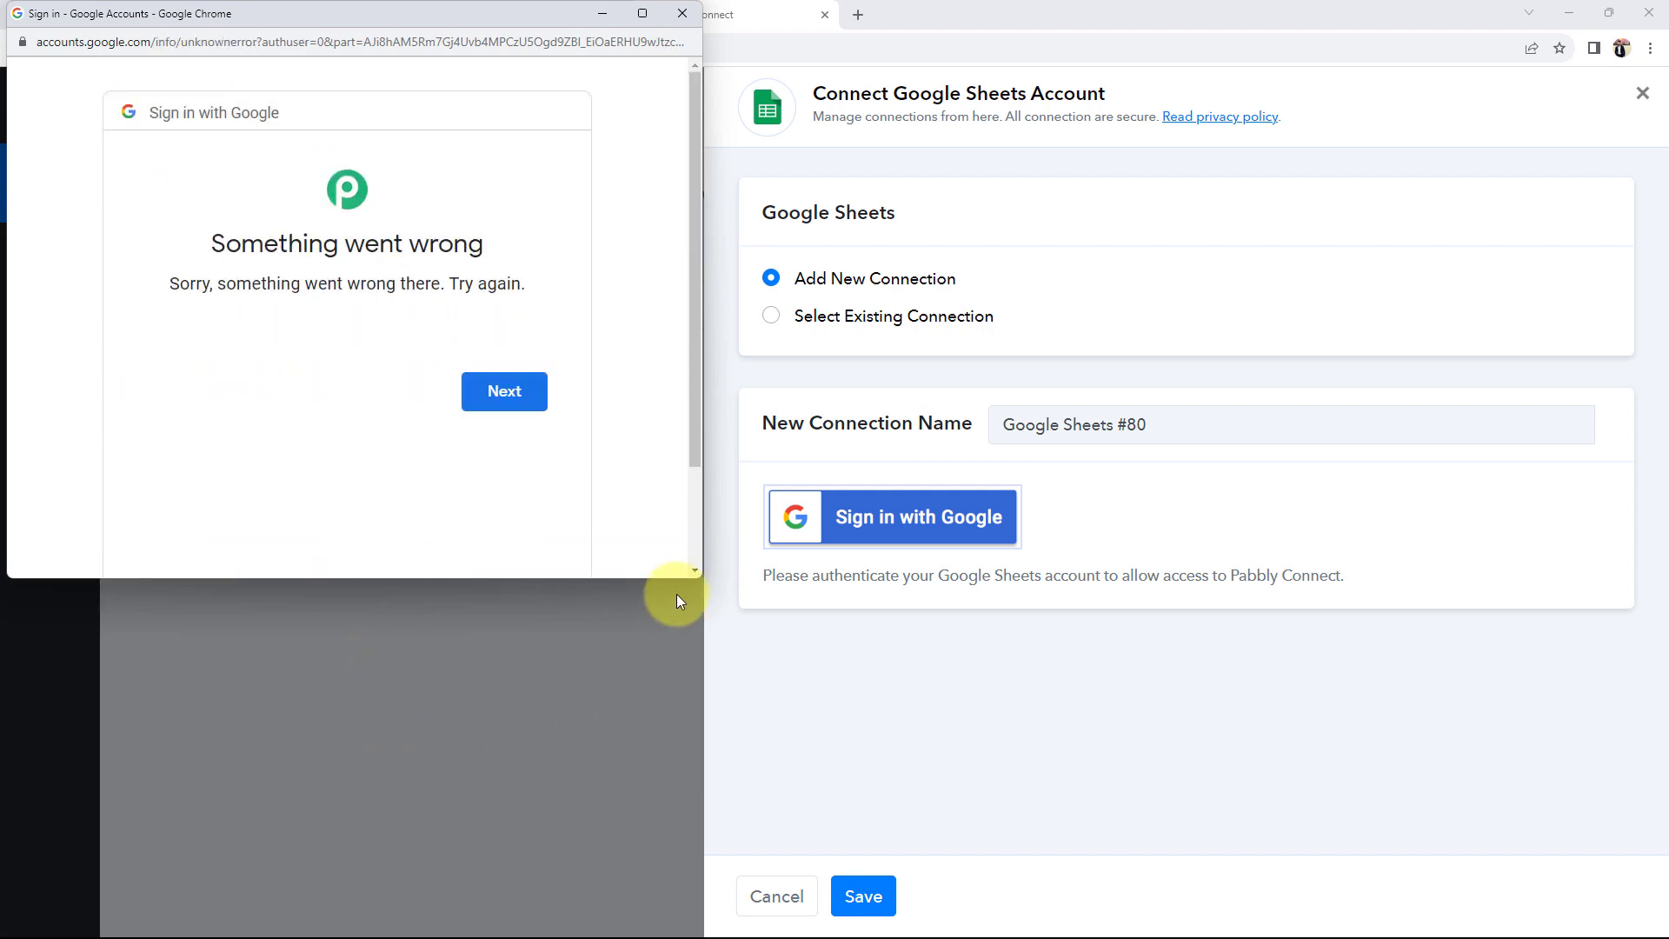
{"action": "left_click", "coordinate": [506, 402]}
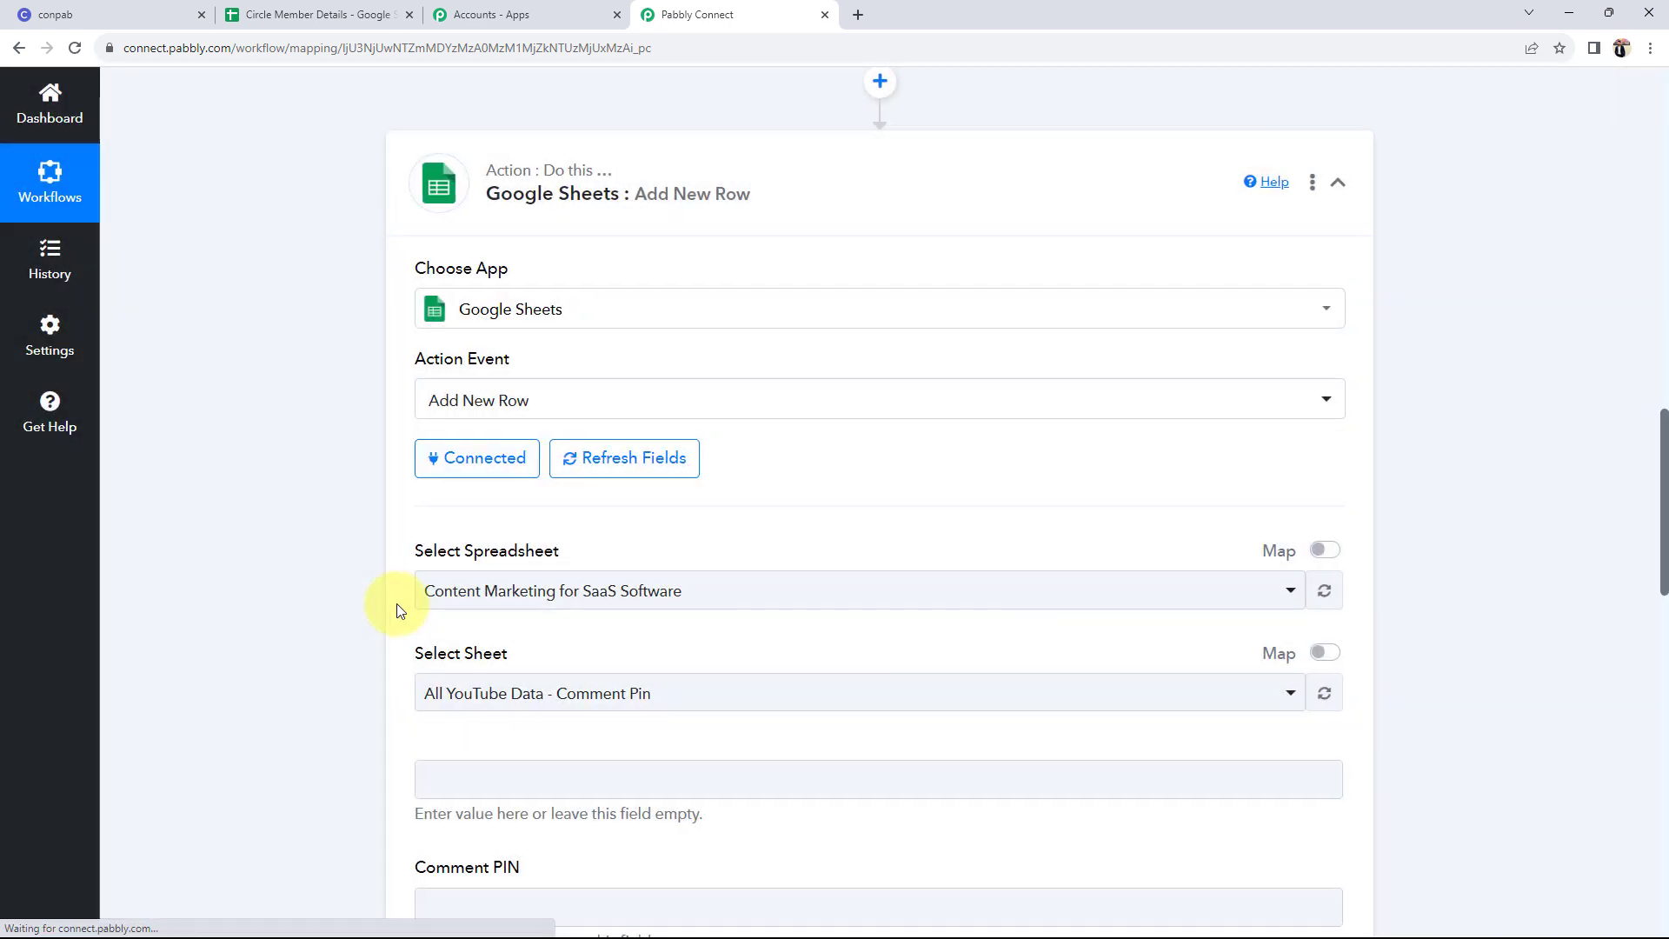
- Select Circle Member Details as the spreadsheet, comparing it against the open Google Sheets tab
{"action": "scroll", "coordinate": [290, 548], "scroll_direction": "down", "scroll_amount": 1}
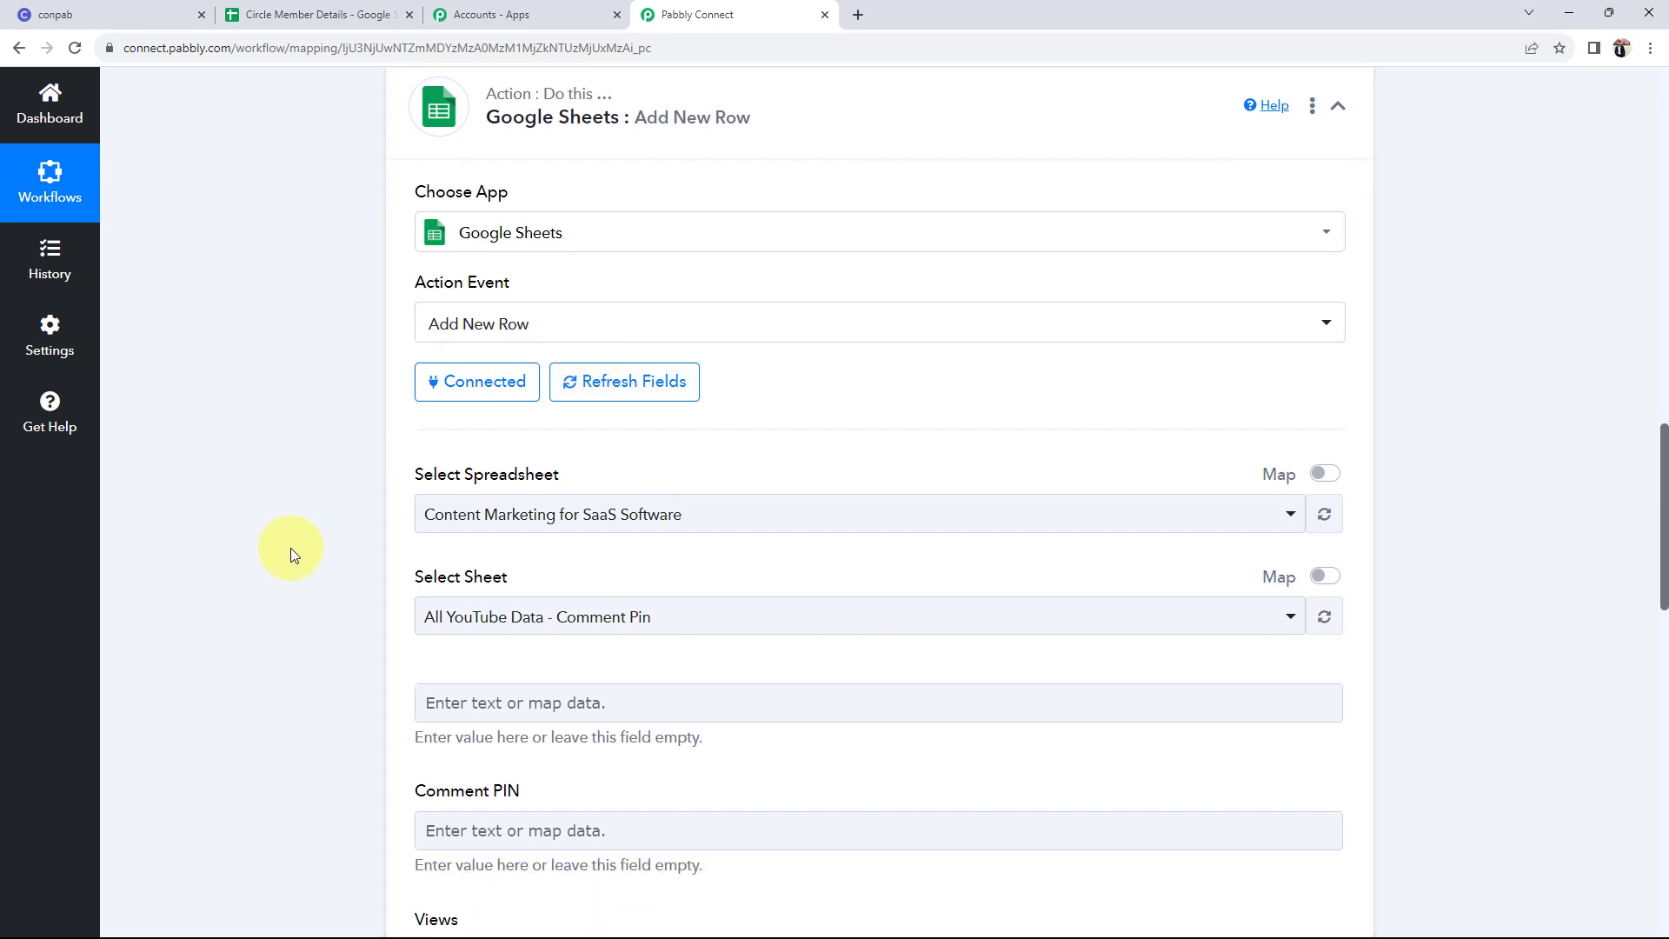
{"action": "left_click_drag", "start_coordinate": [409, 468], "coordinate": [561, 468]}
{"action": "left_click", "coordinate": [347, 15]}
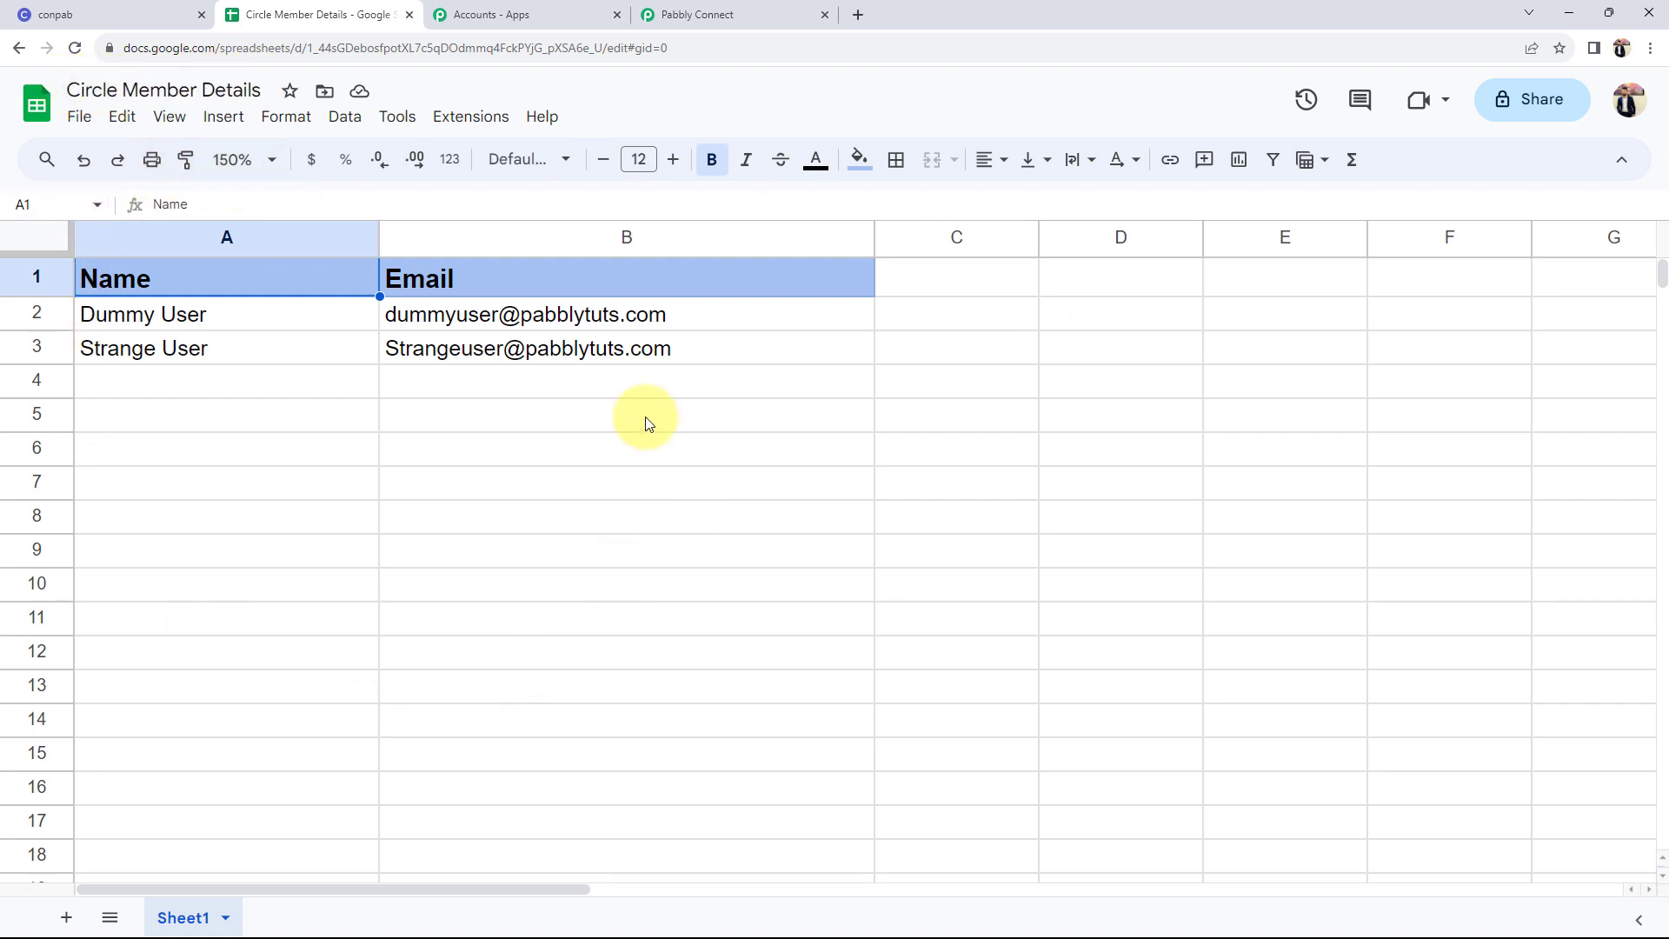
{"action": "left_click", "coordinate": [696, 15]}
{"action": "scroll", "coordinate": [235, 510], "scroll_direction": "down", "scroll_amount": 3}
{"action": "left_click", "coordinate": [475, 245]}
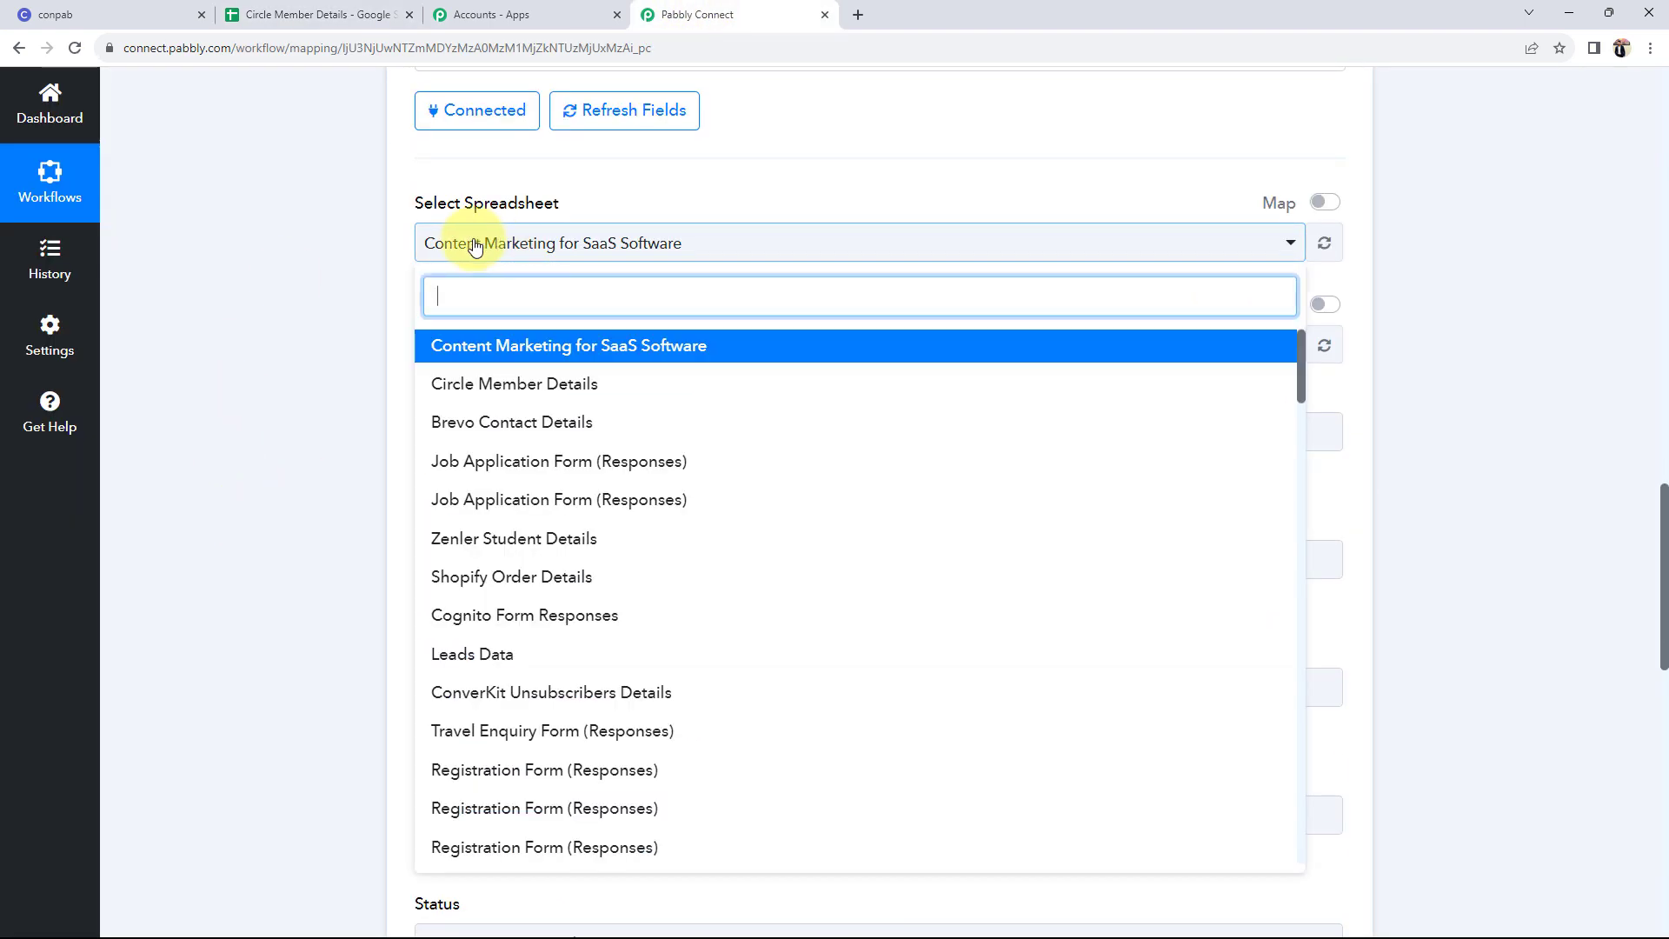
{"action": "left_click", "coordinate": [482, 381]}
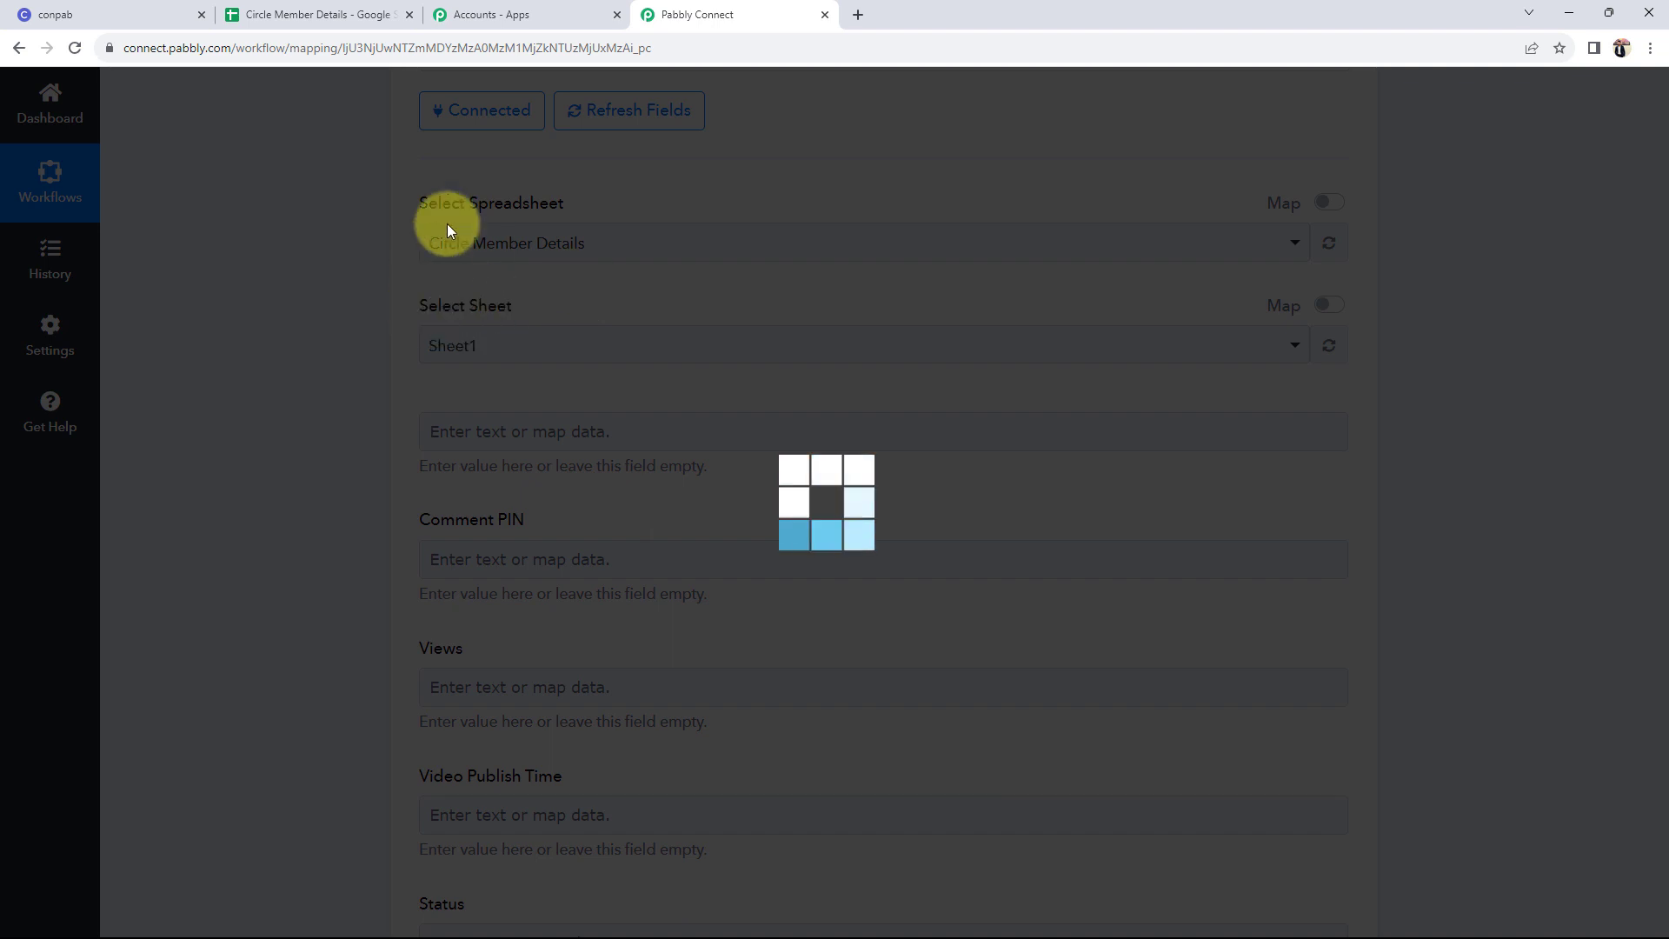
{"action": "left_click", "coordinate": [372, 14]}
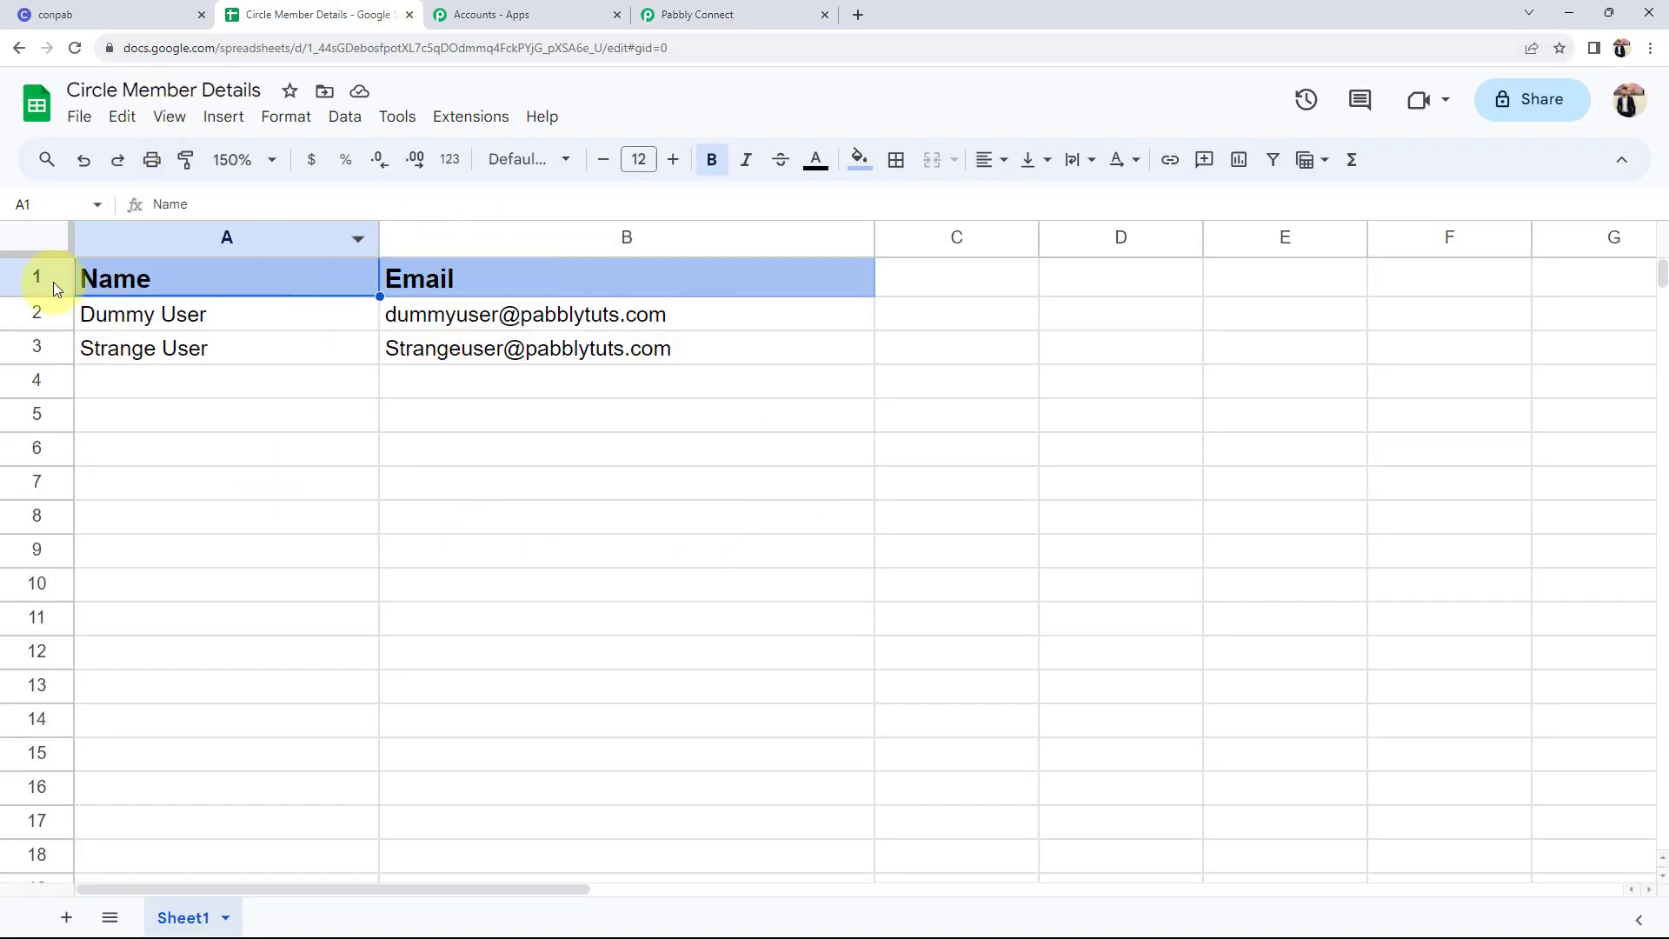
{"action": "left_click", "coordinate": [690, 14]}
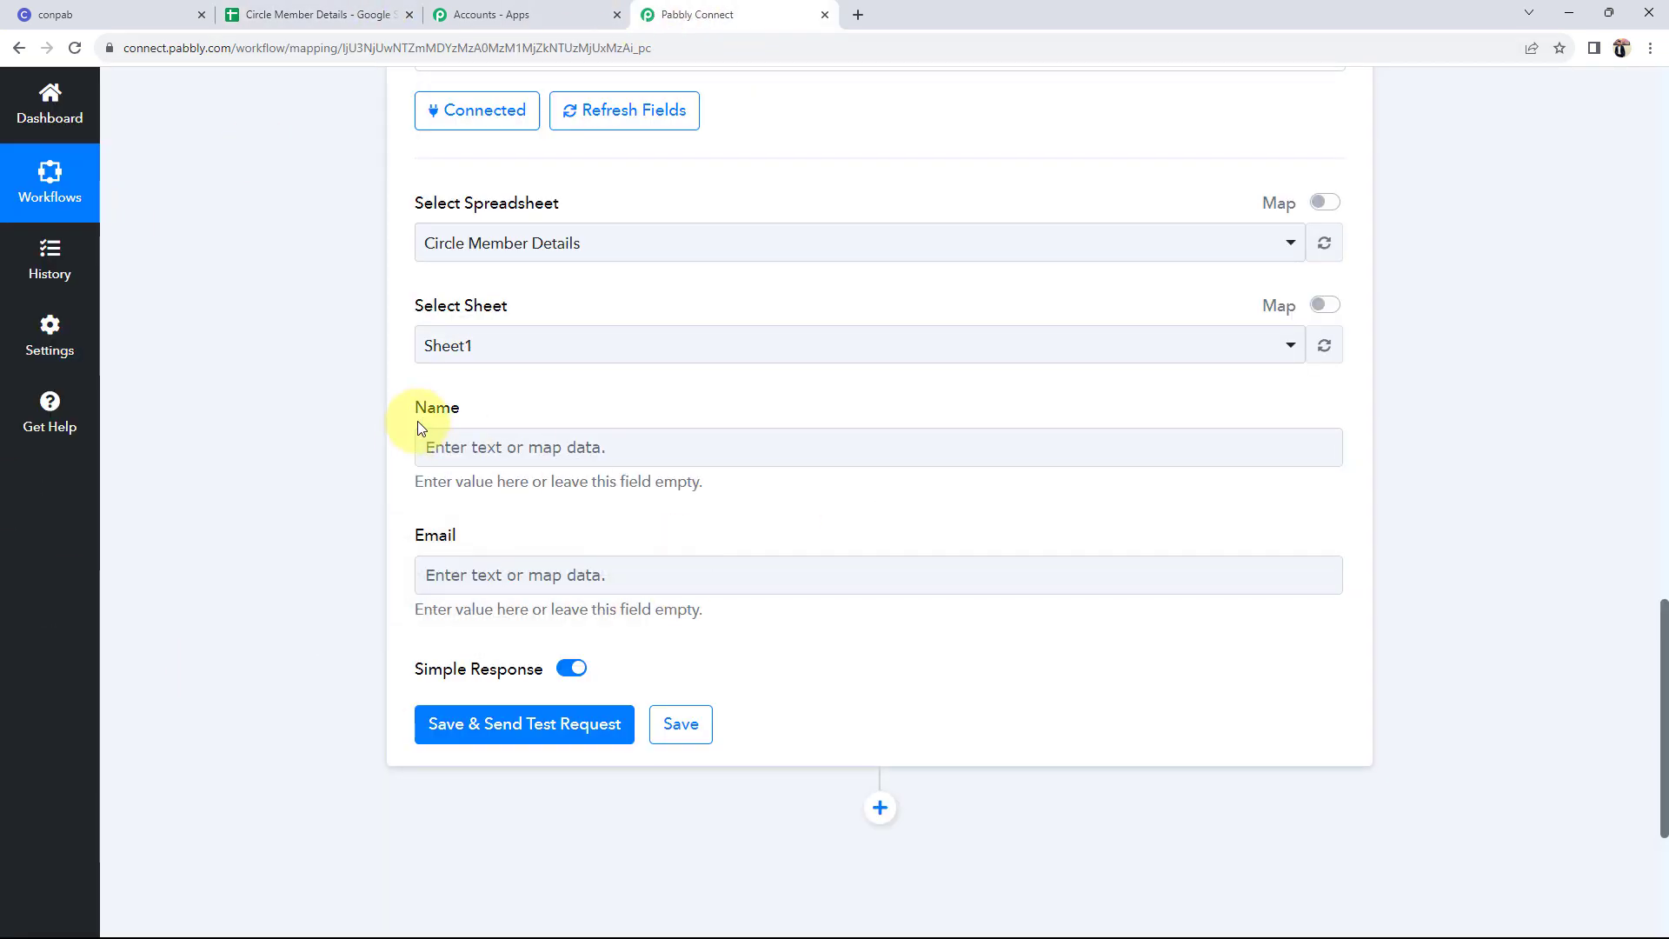
- Pick Sheet1 as the target sheet and confirm its name in Google Sheets
{"action": "left_click", "coordinate": [453, 360]}
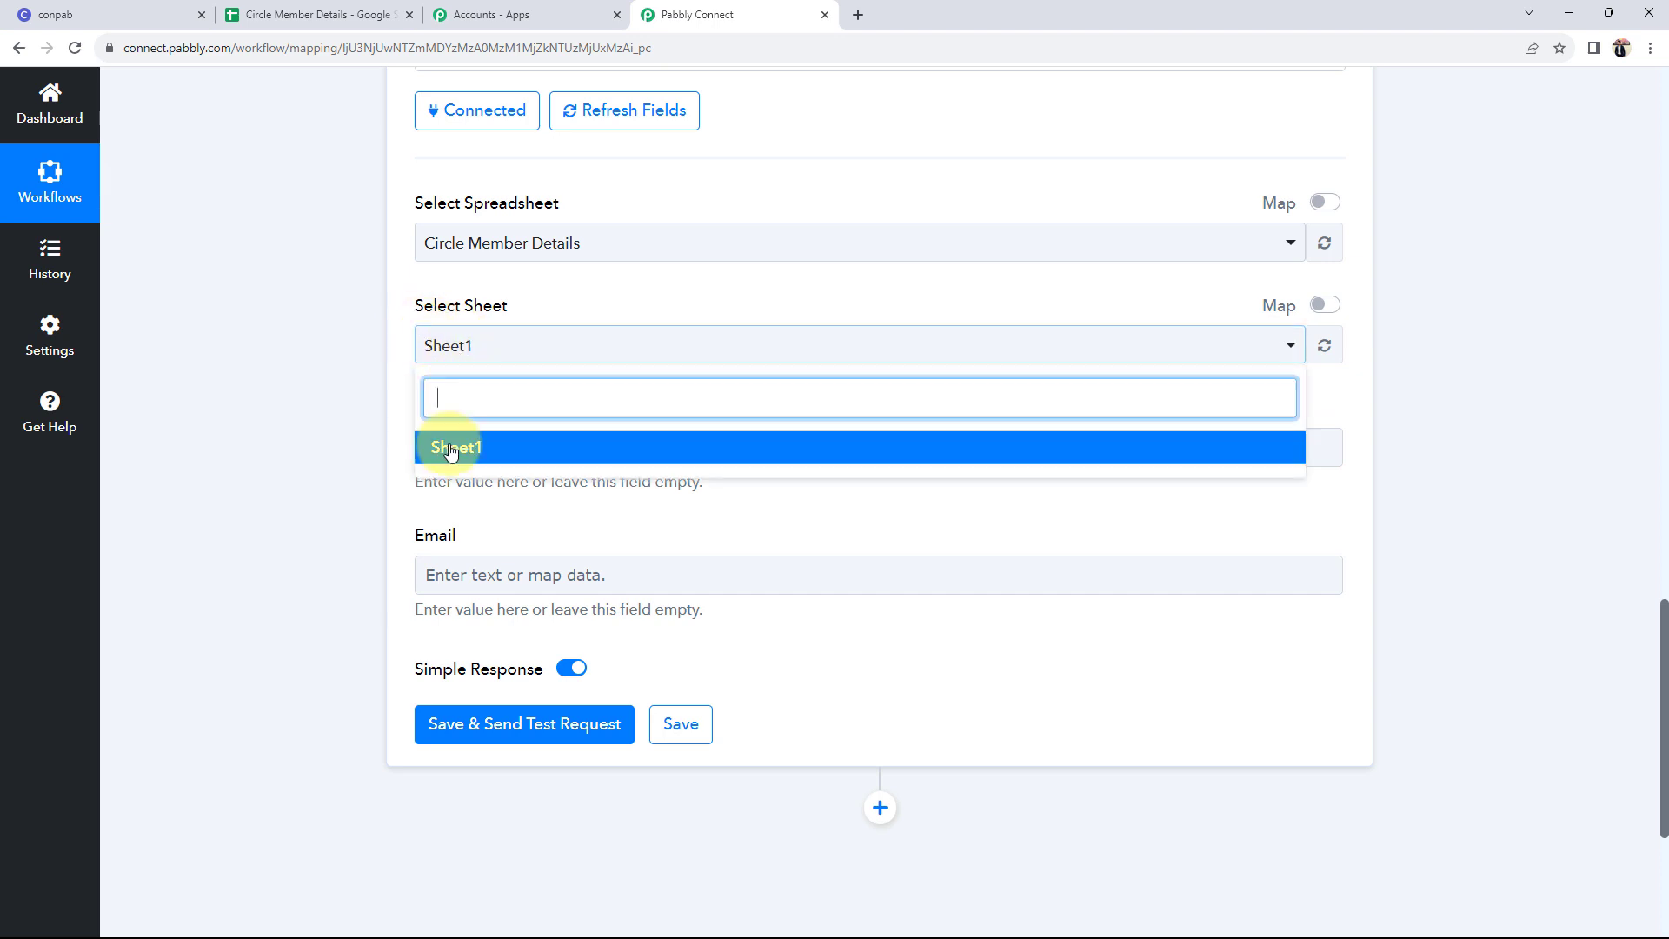
{"action": "left_click", "coordinate": [449, 446]}
{"action": "left_click", "coordinate": [335, 9]}
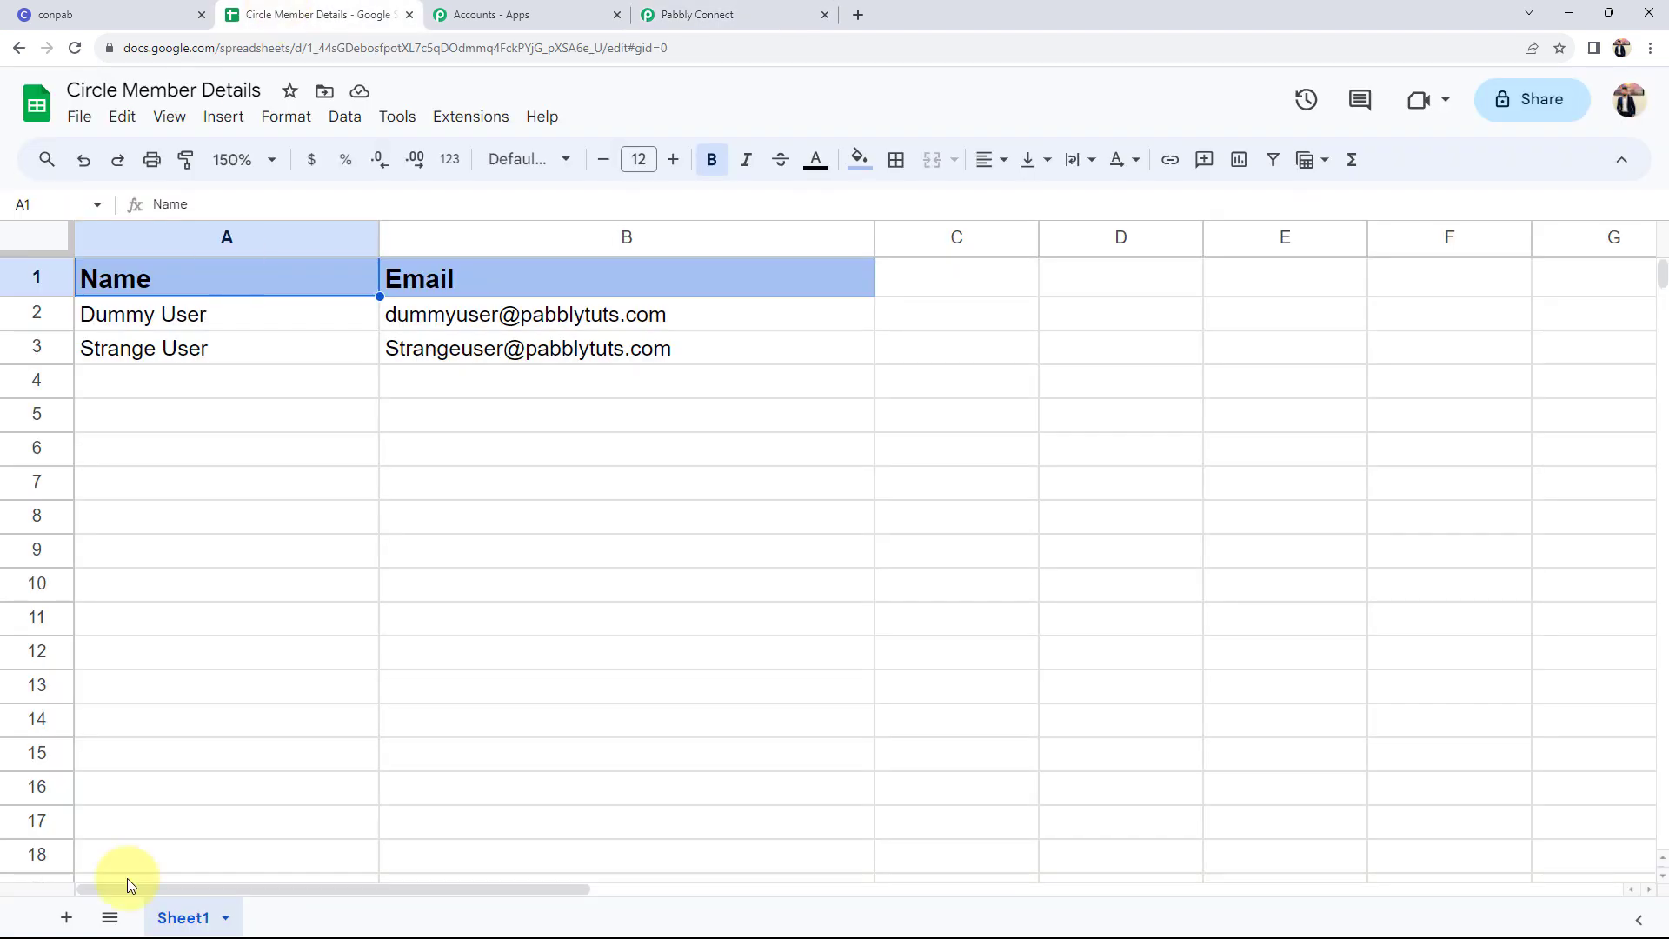
{"action": "left_click", "coordinate": [687, 17]}
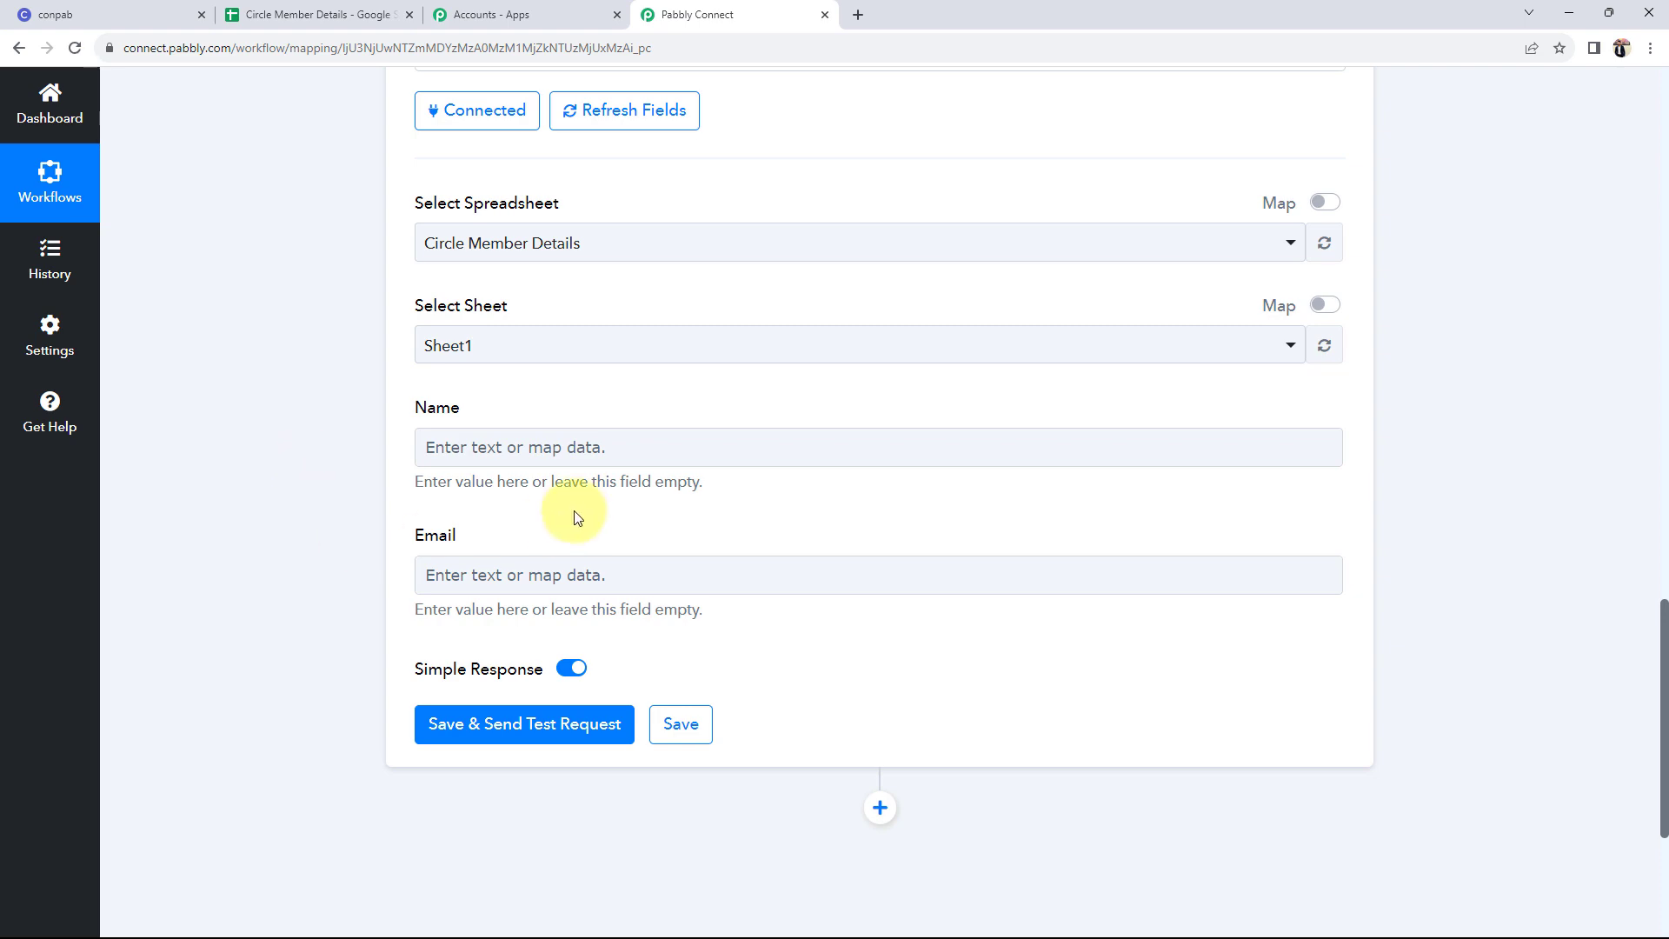
- Open the Insert Data from Previous Step list on the Add New Row action's Name field
{"action": "scroll", "coordinate": [256, 587], "scroll_direction": "up", "scroll_amount": 3}
{"action": "scroll", "coordinate": [256, 587], "scroll_direction": "up", "scroll_amount": 8}
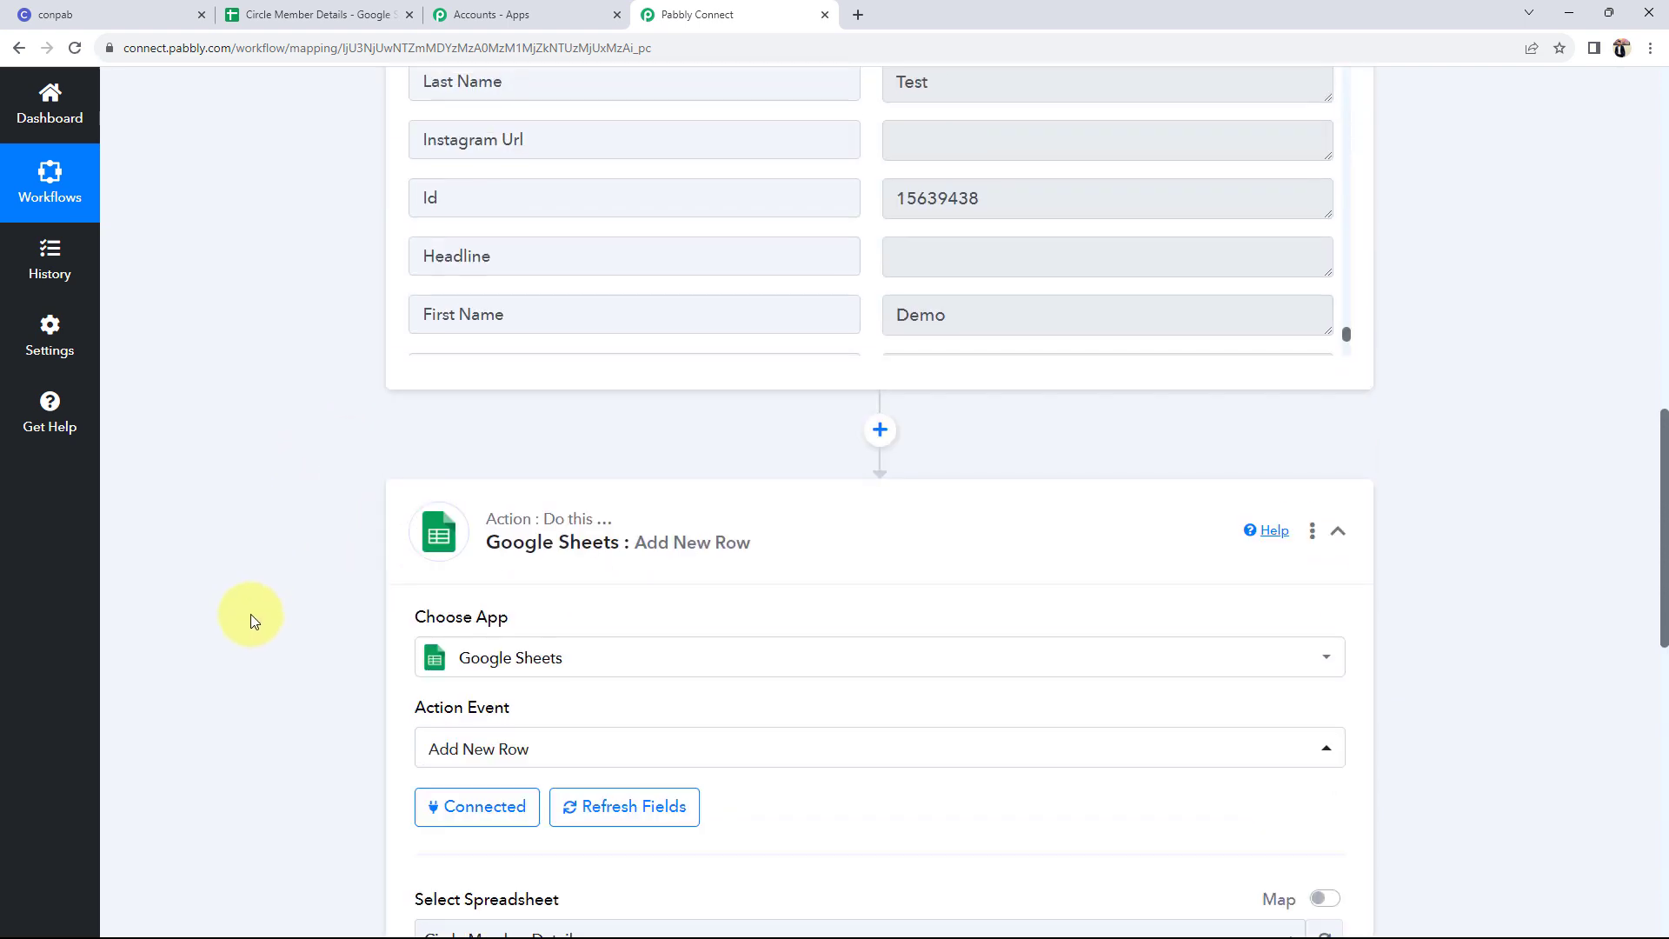
{"action": "left_click_drag", "start_coordinate": [1035, 663], "coordinate": [633, 675]}
{"action": "scroll", "coordinate": [1062, 550], "scroll_direction": "down", "scroll_amount": 3}
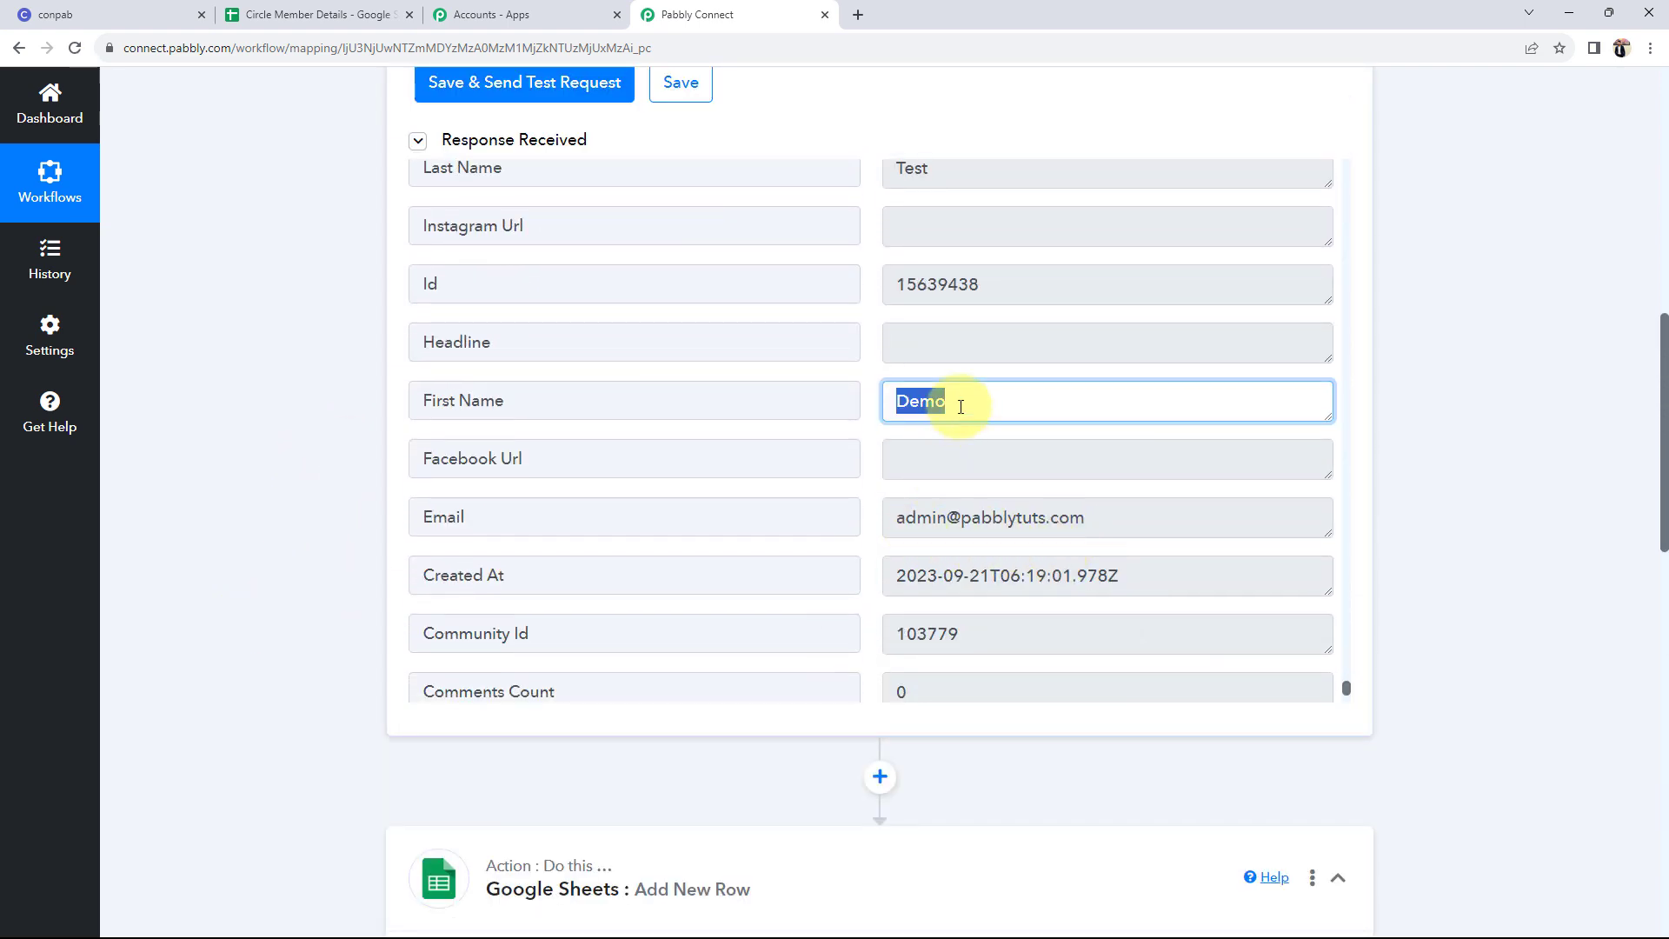
{"action": "scroll", "coordinate": [258, 513], "scroll_direction": "down", "scroll_amount": 8}
{"action": "scroll", "coordinate": [299, 665], "scroll_direction": "down", "scroll_amount": 2}
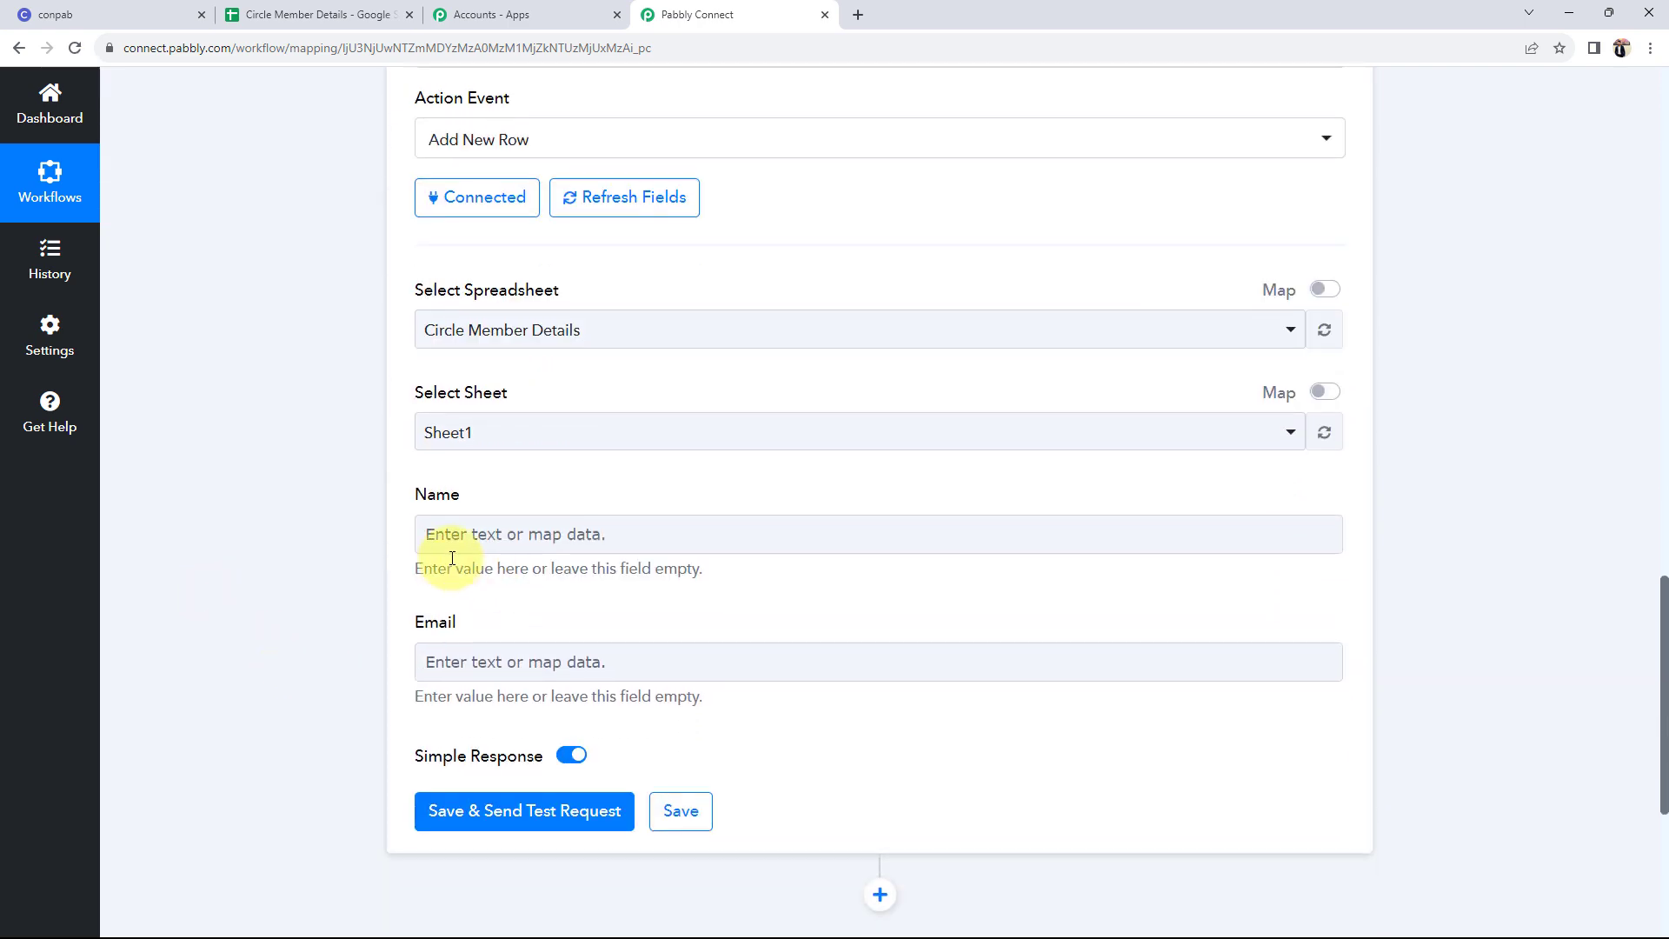
{"action": "left_click", "coordinate": [443, 549]}
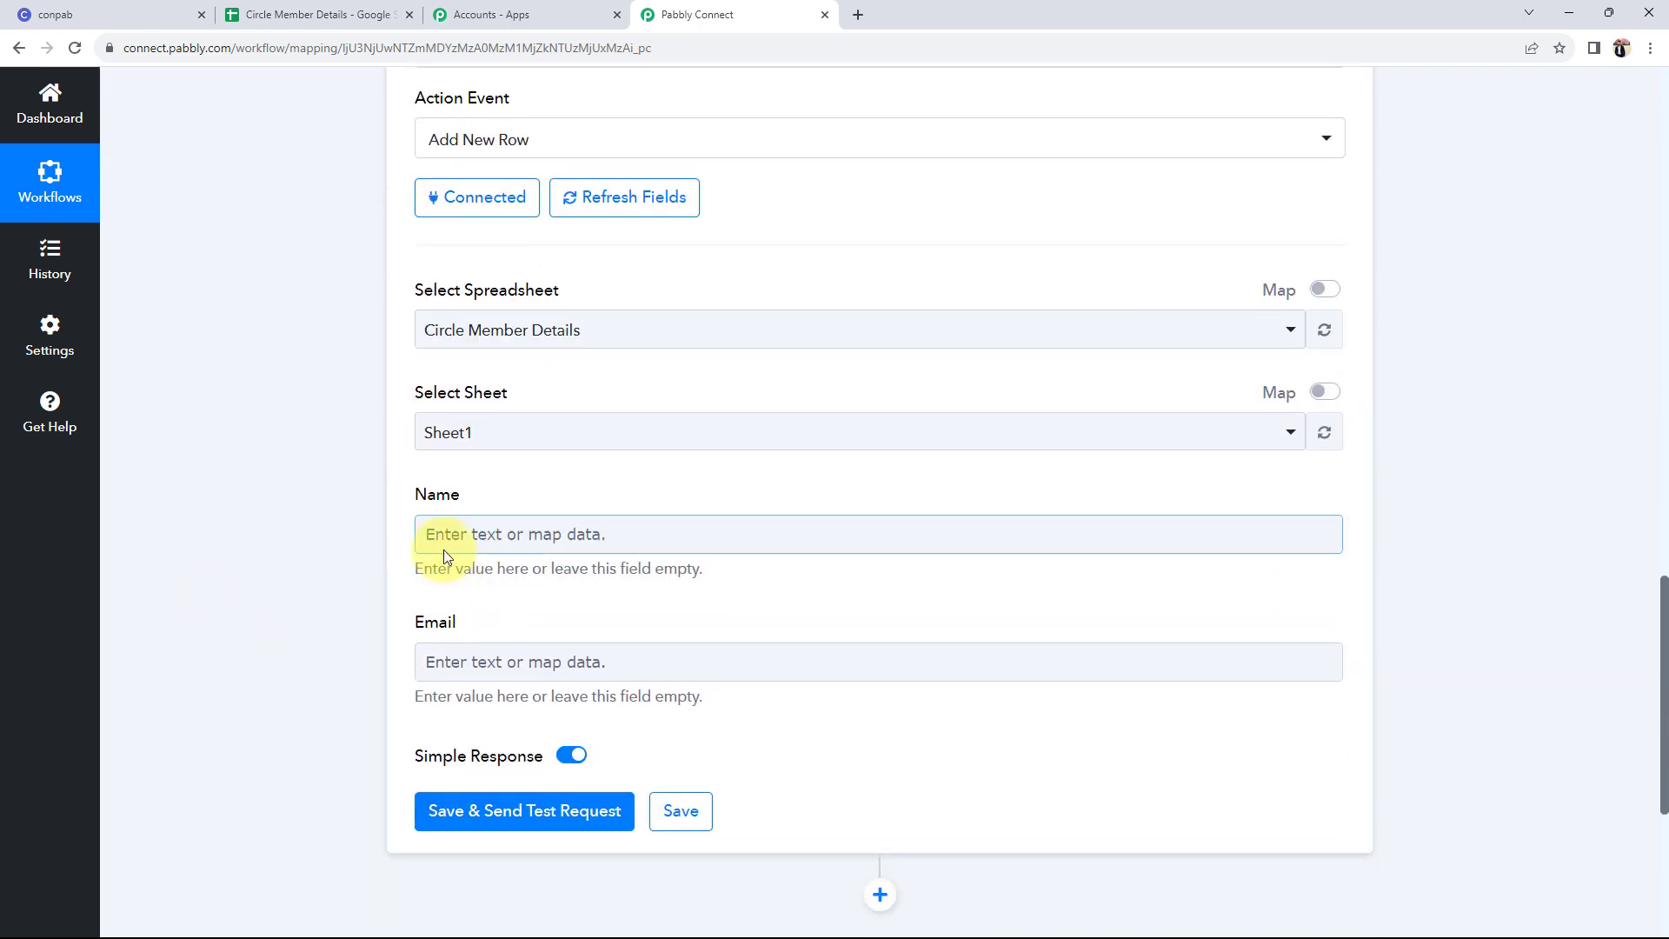
{"action": "left_click", "coordinate": [380, 608]}
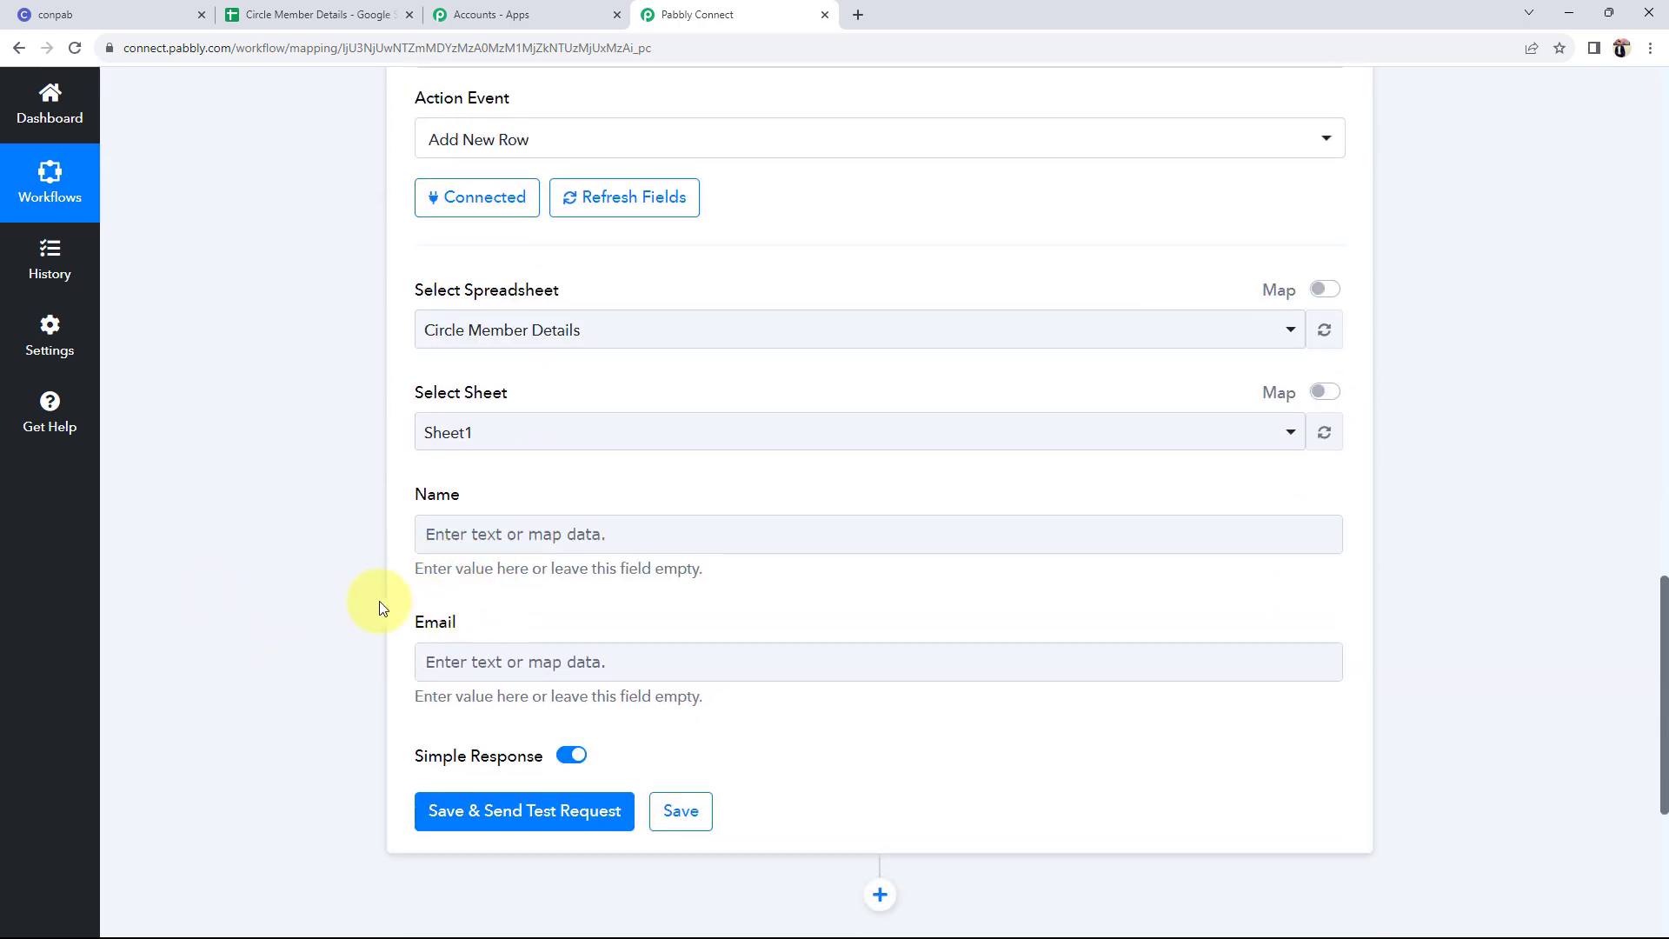
{"action": "left_click", "coordinate": [539, 533]}
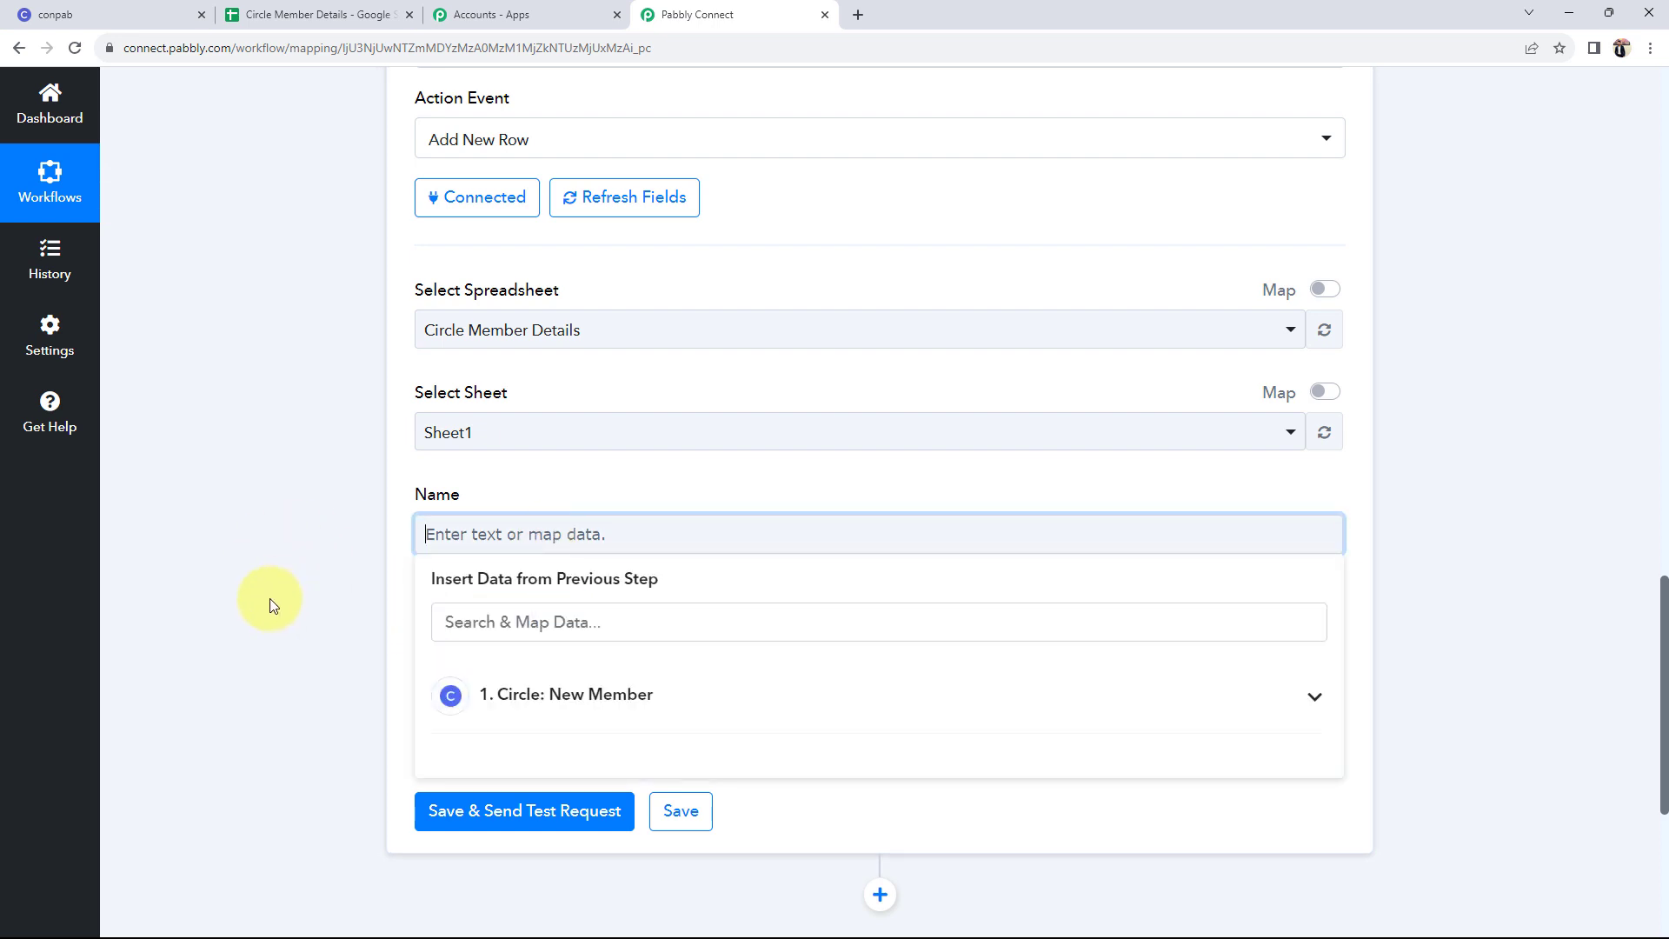
- Expand Circle: New Member, search 'nam' and map the member's Name into the Name field
{"action": "scroll", "coordinate": [671, 676], "scroll_direction": "down", "scroll_amount": 1}
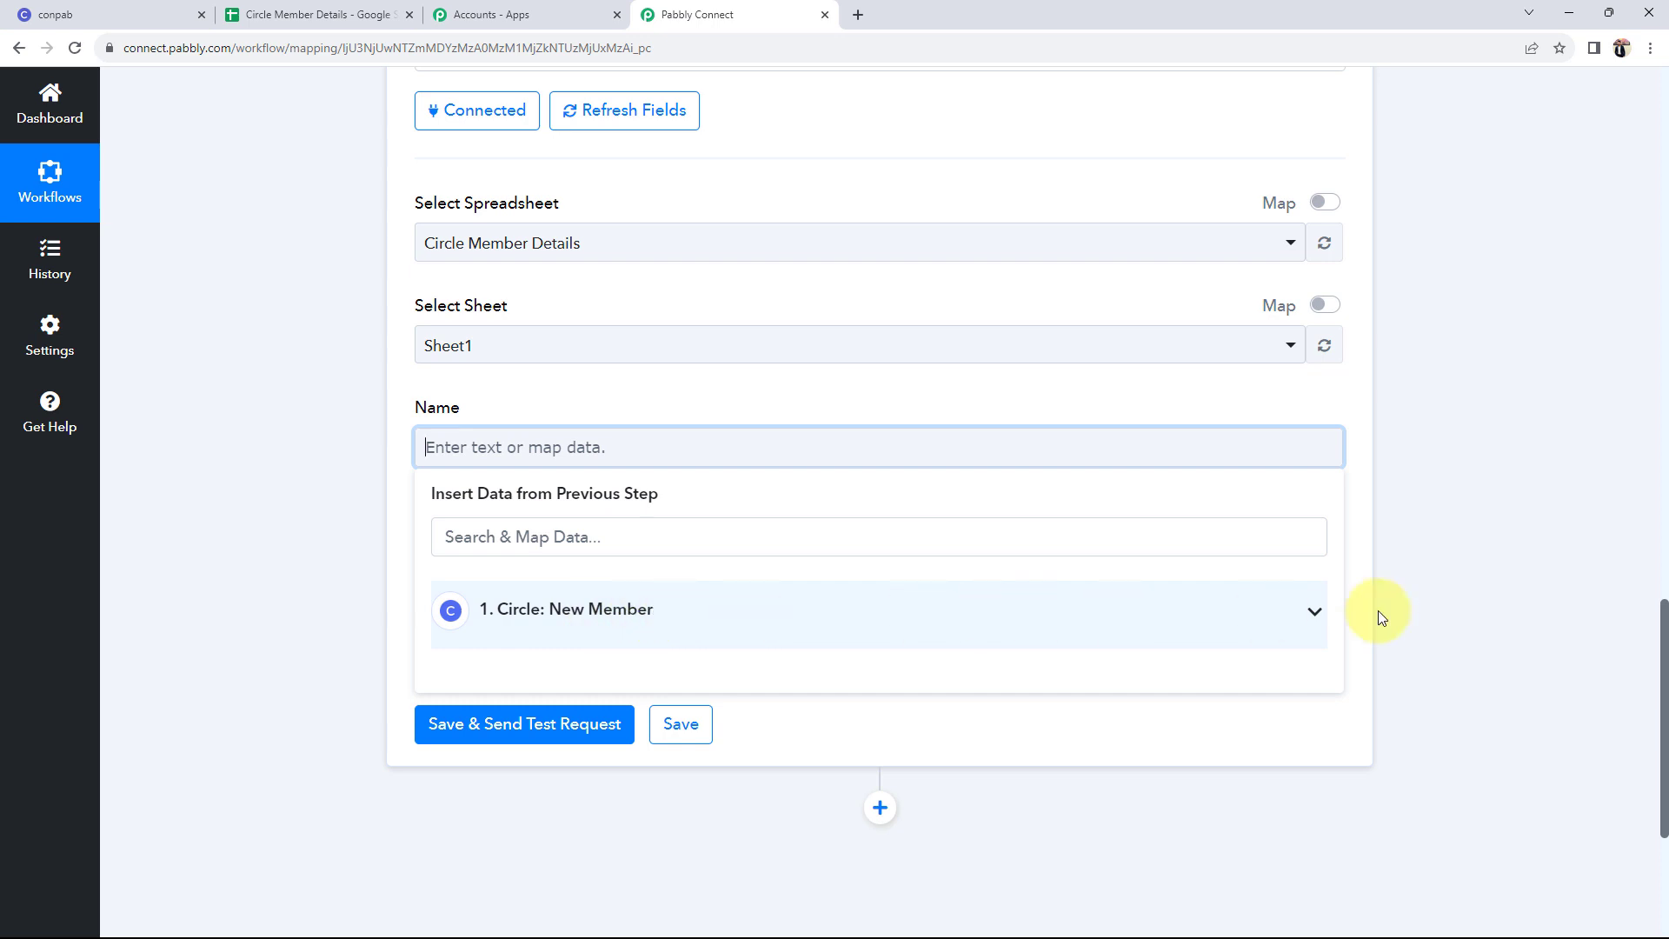
{"action": "left_click", "coordinate": [1317, 616]}
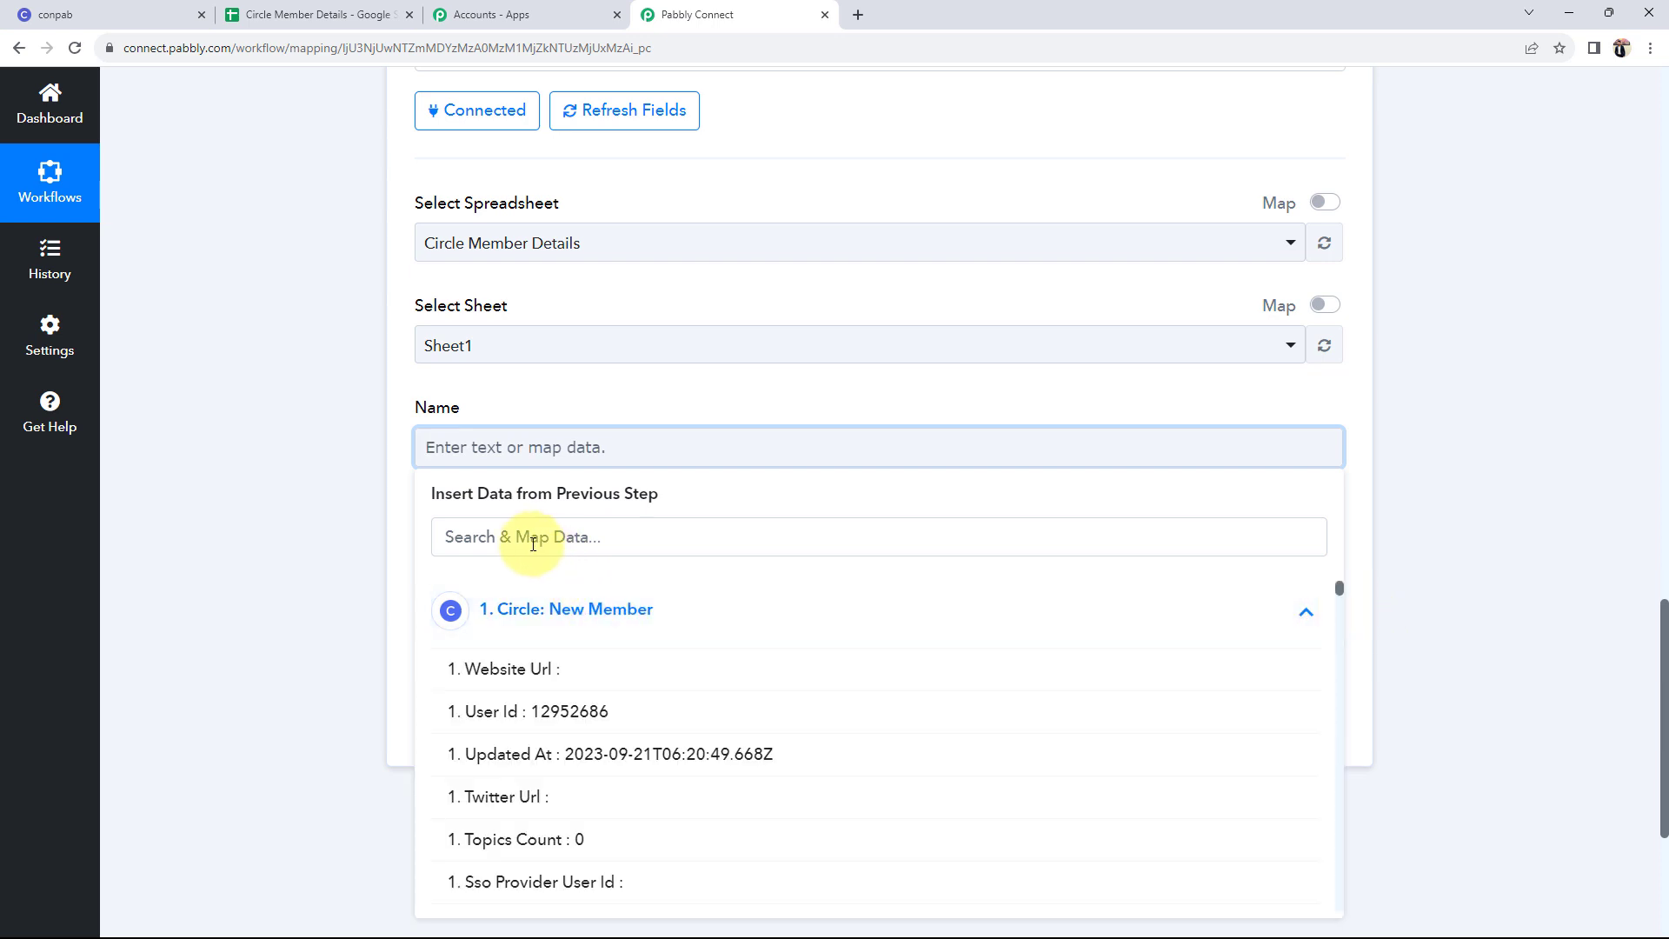
{"action": "left_click", "coordinate": [479, 530]}
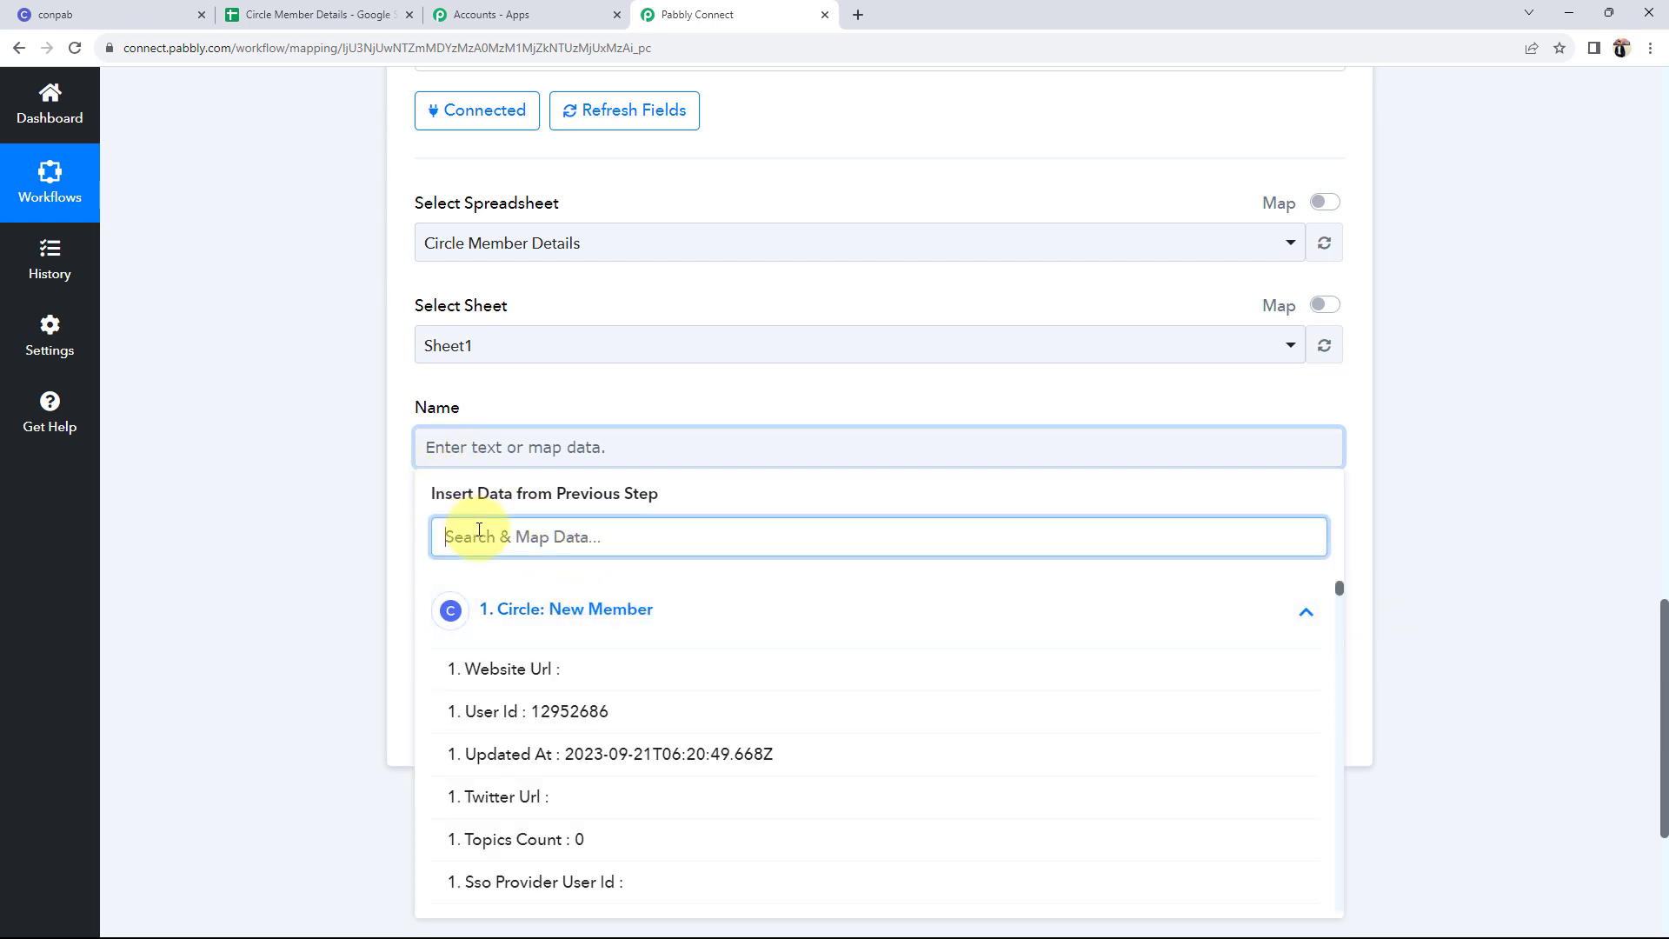
{"action": "type", "text": "name"}
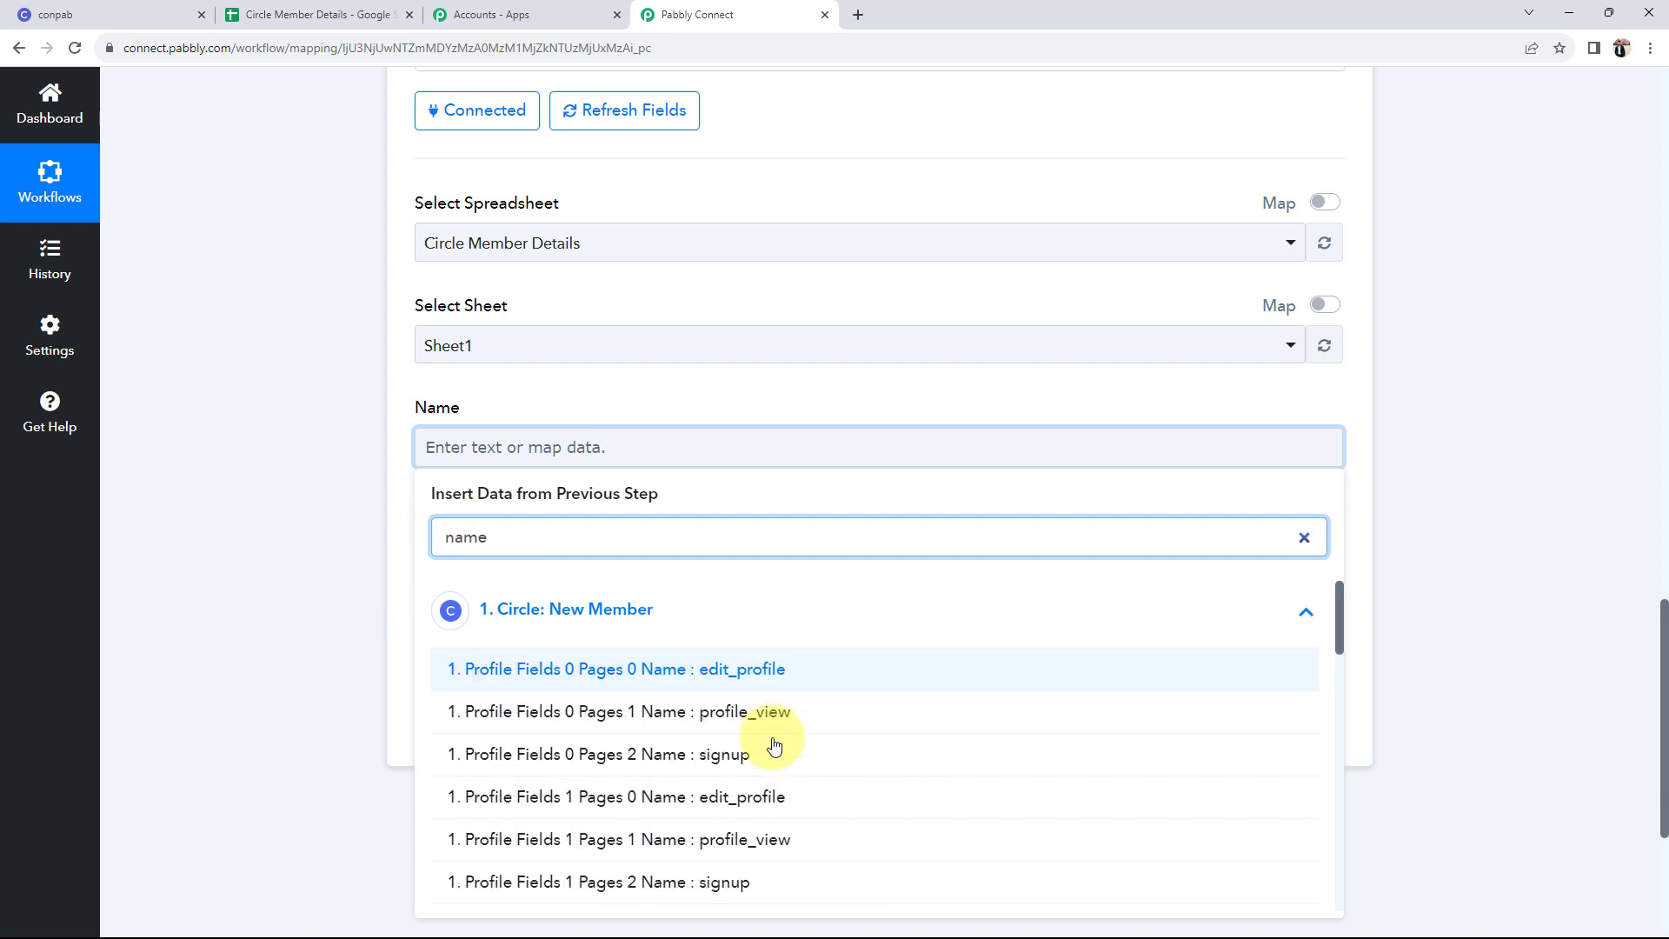
{"action": "scroll", "coordinate": [769, 765], "scroll_direction": "down", "scroll_amount": 12}
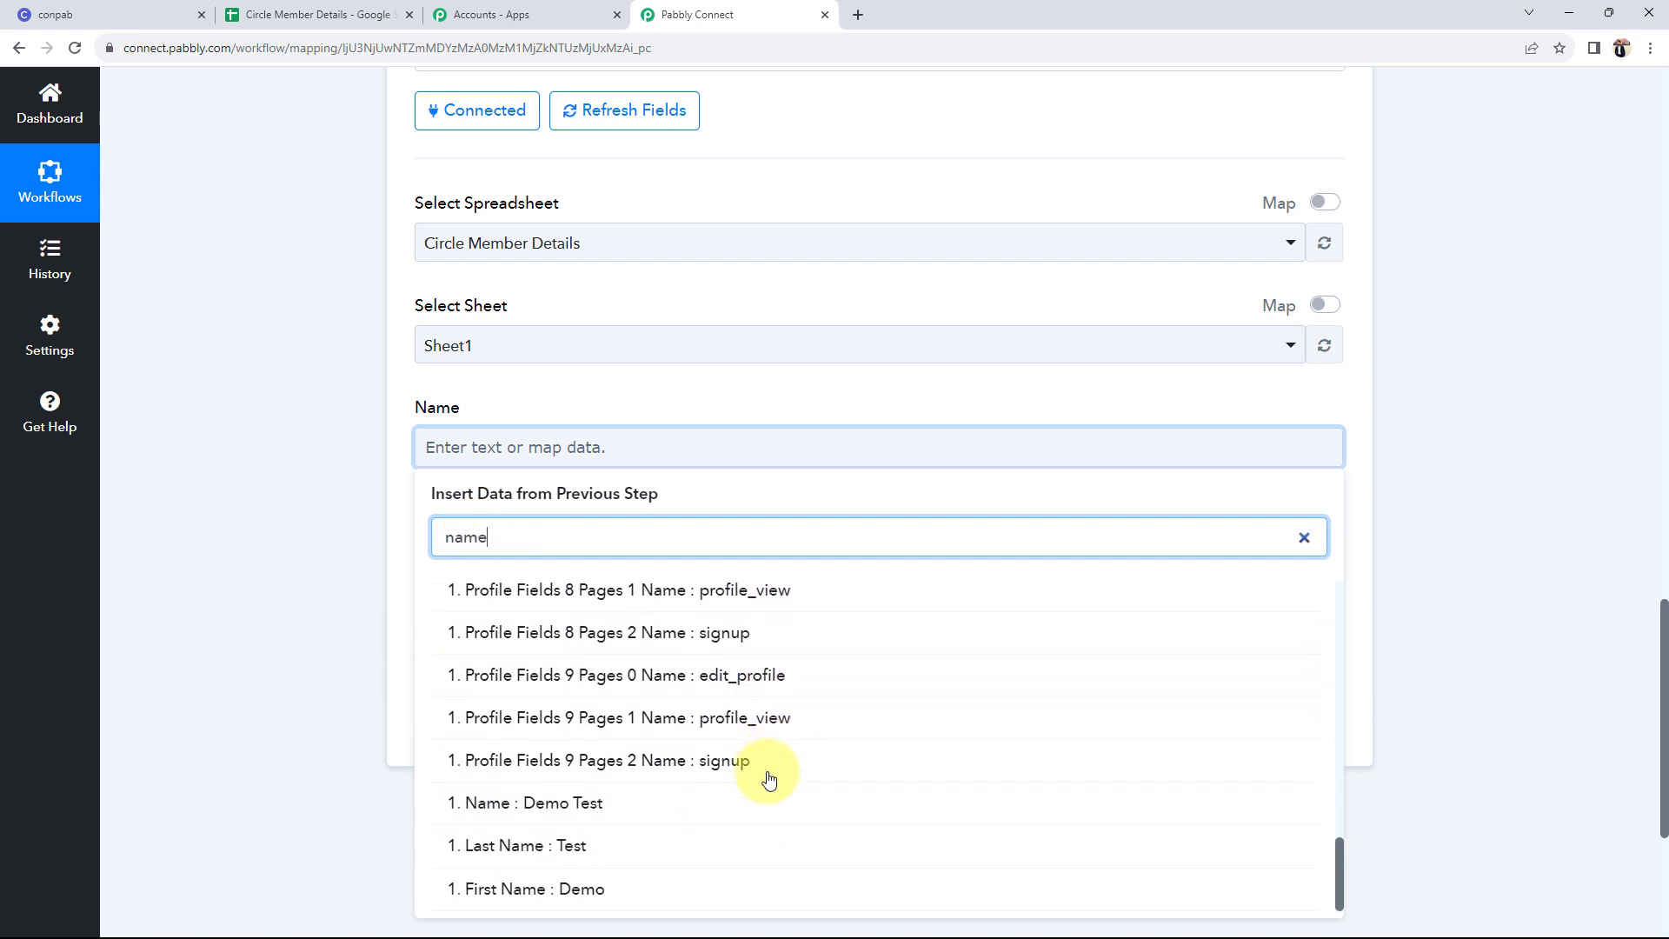
{"action": "left_click", "coordinate": [582, 806]}
{"action": "left_click", "coordinate": [364, 526]}
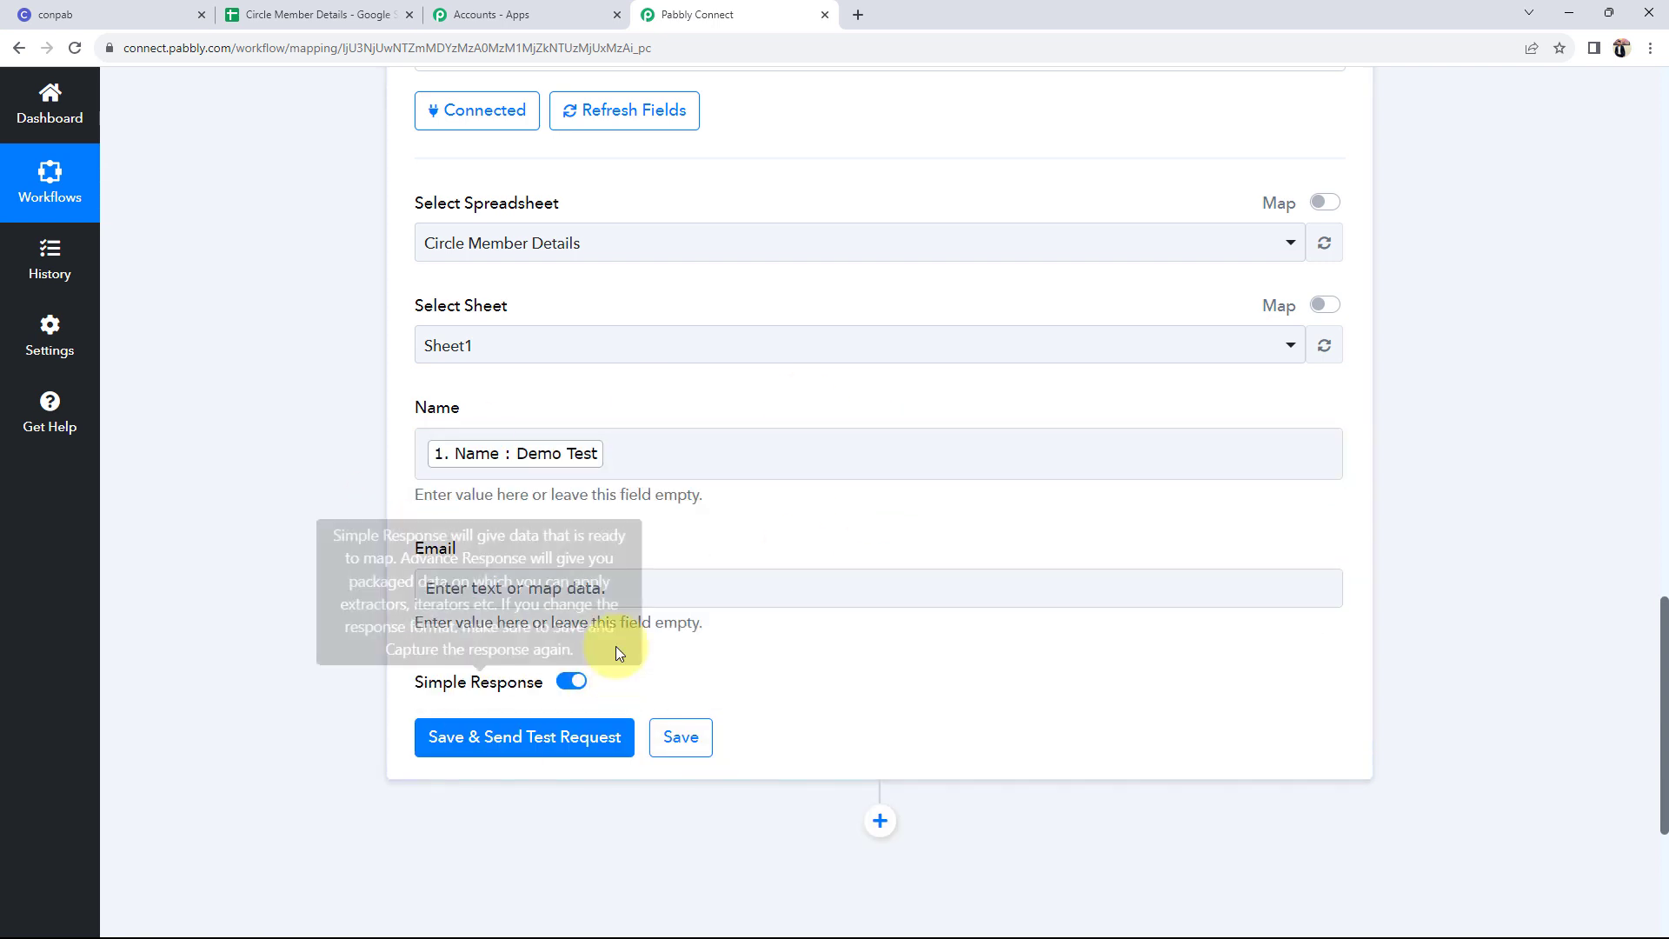
- Map the member's Email into the Email field via an '@' search, then view Circle's members
{"action": "left_click", "coordinate": [539, 589]}
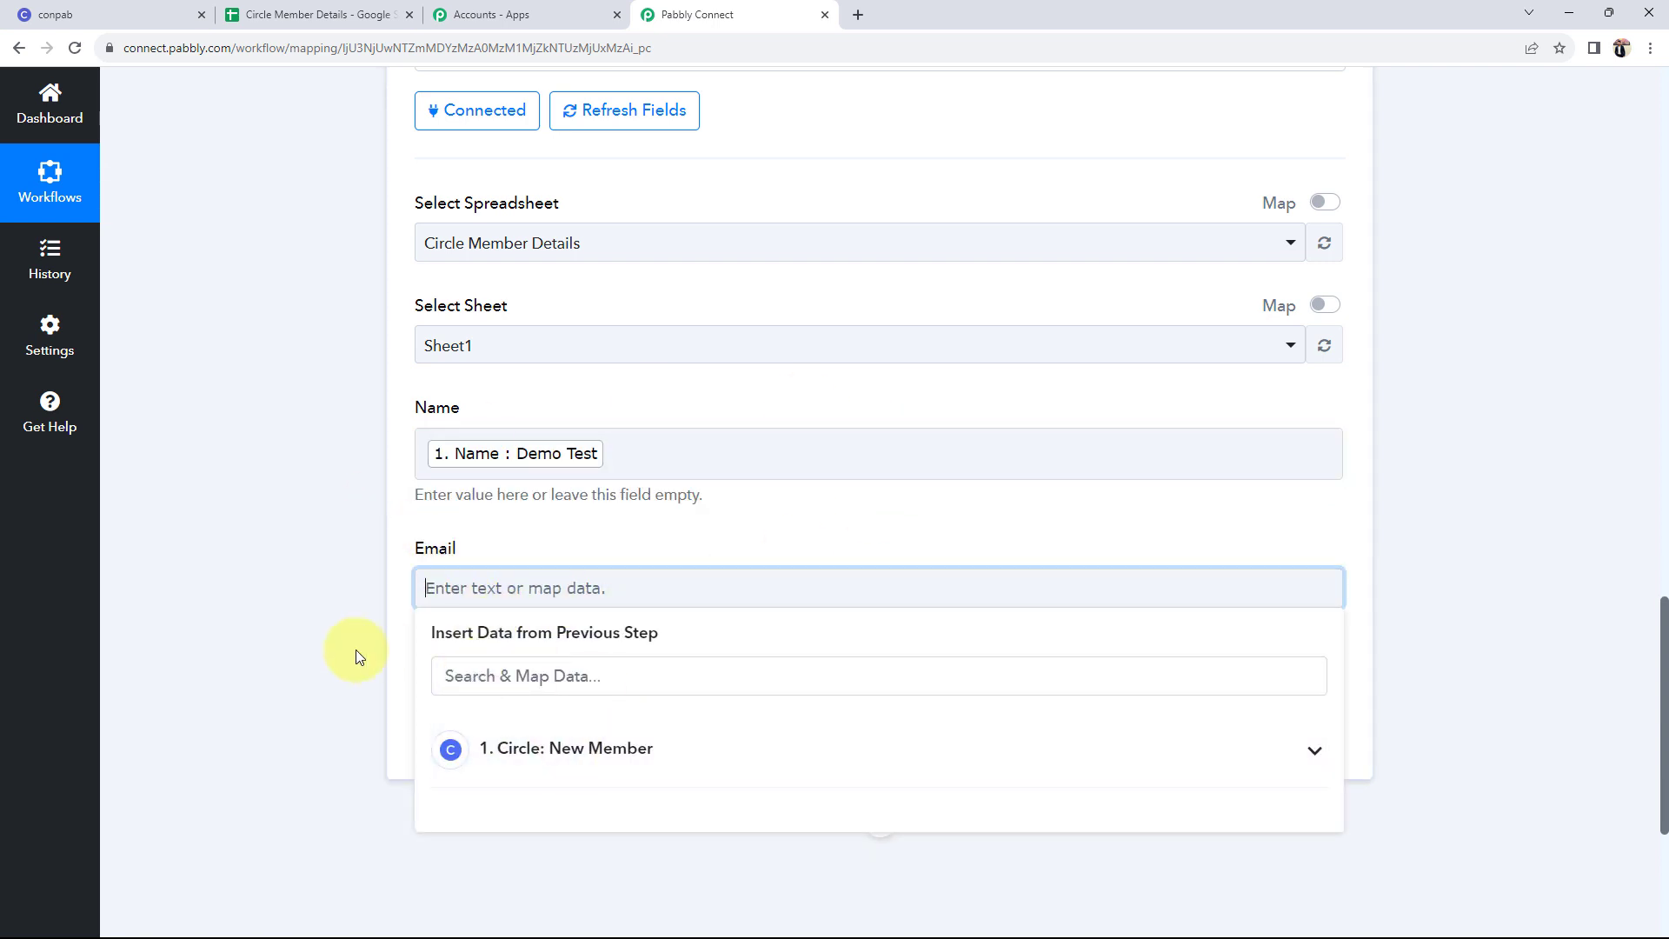
{"action": "scroll", "coordinate": [440, 689], "scroll_direction": "down", "scroll_amount": 1}
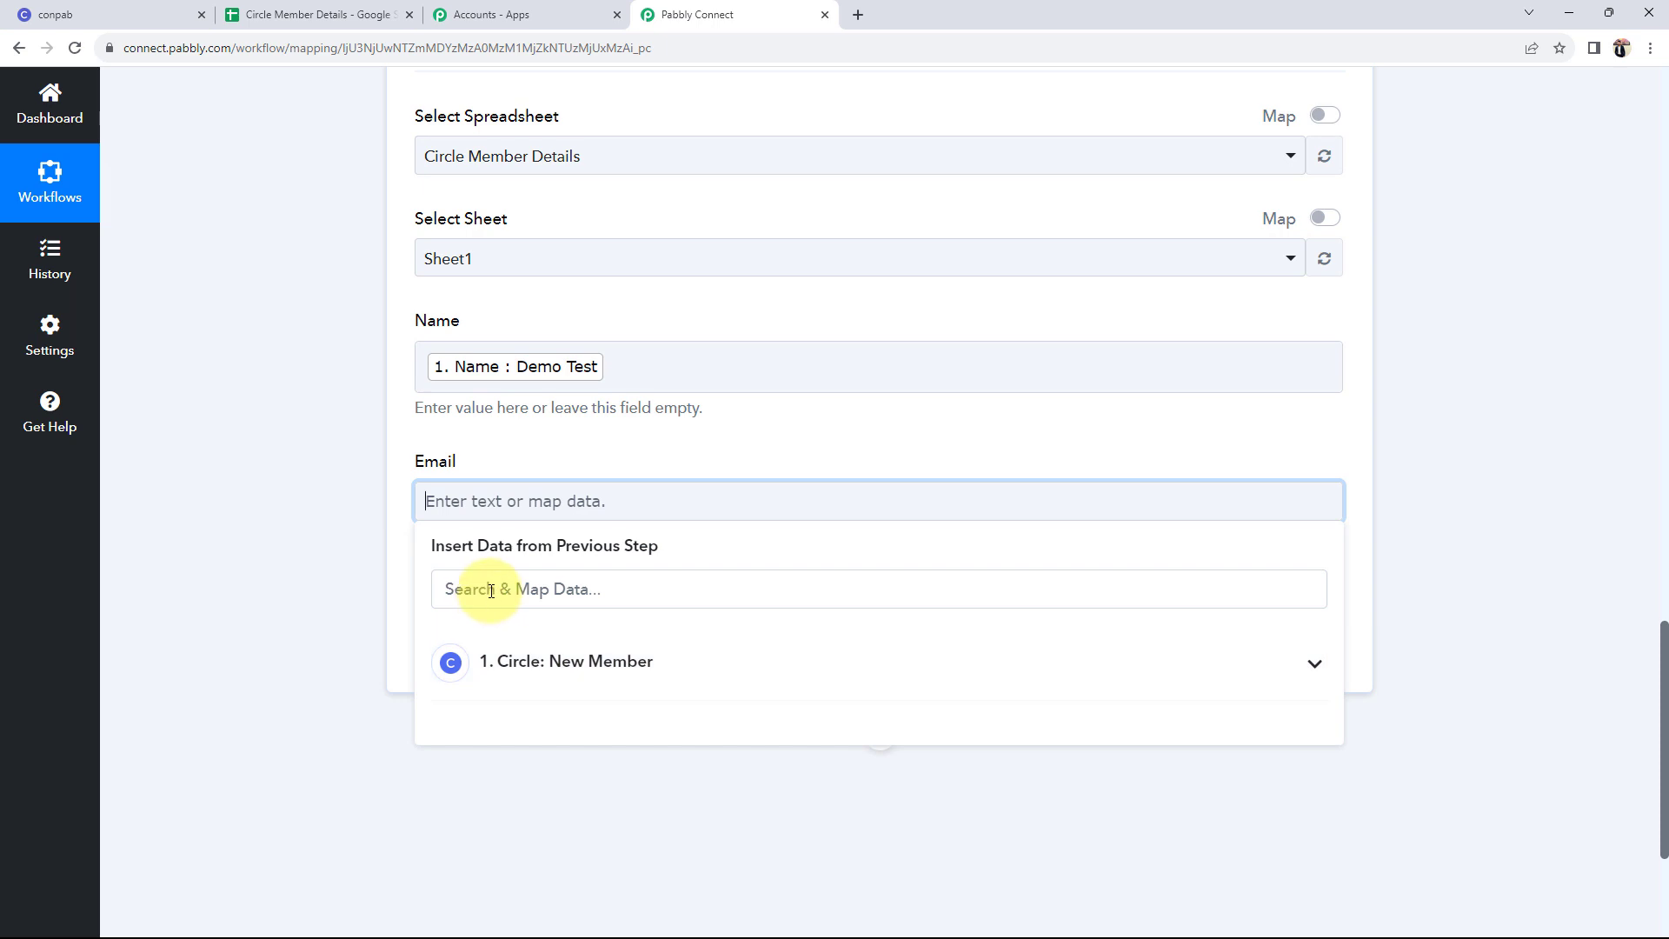
{"action": "left_click", "coordinate": [491, 591]}
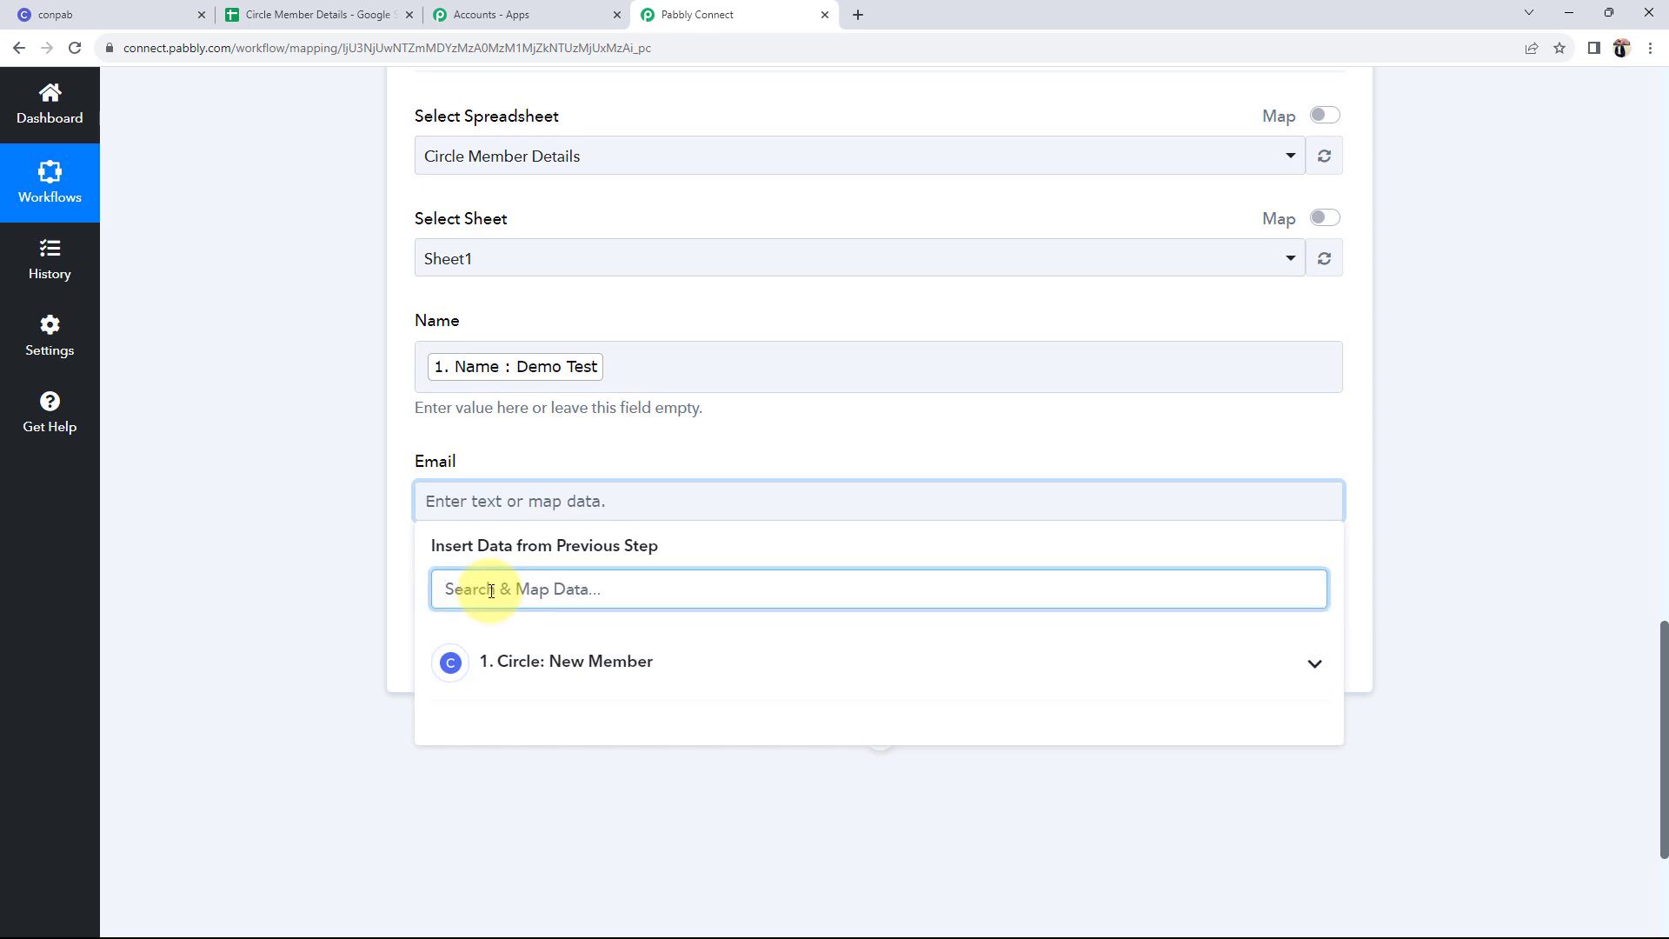
{"action": "type", "text": "@"}
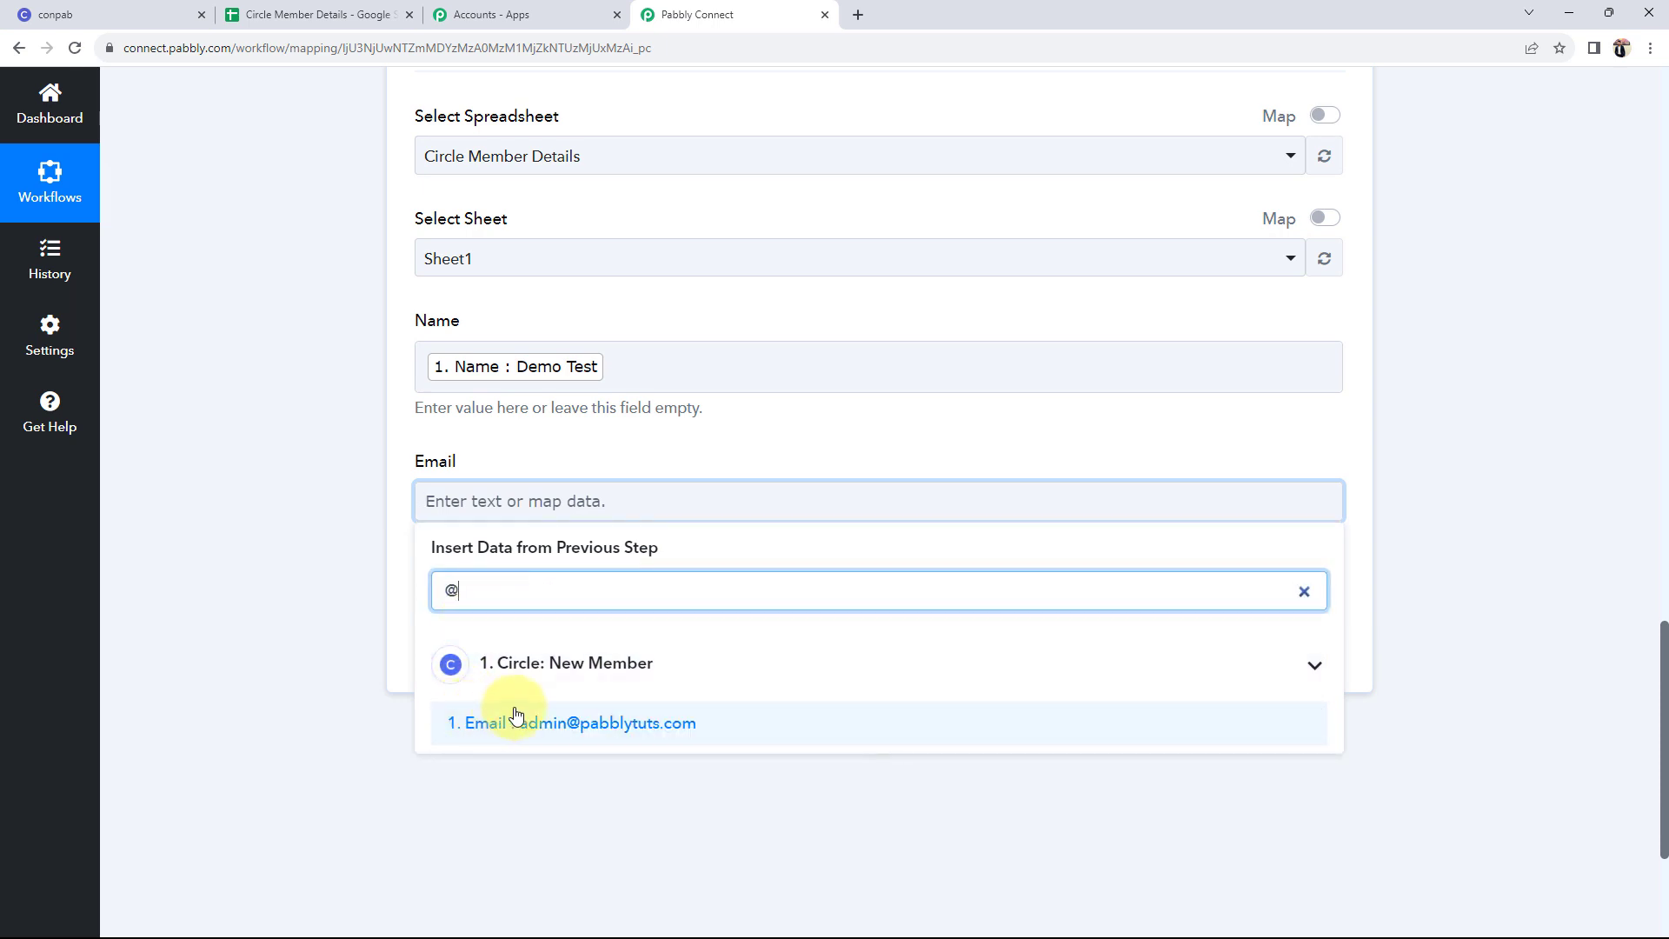
{"action": "left_click", "coordinate": [649, 730]}
{"action": "left_click", "coordinate": [343, 525]}
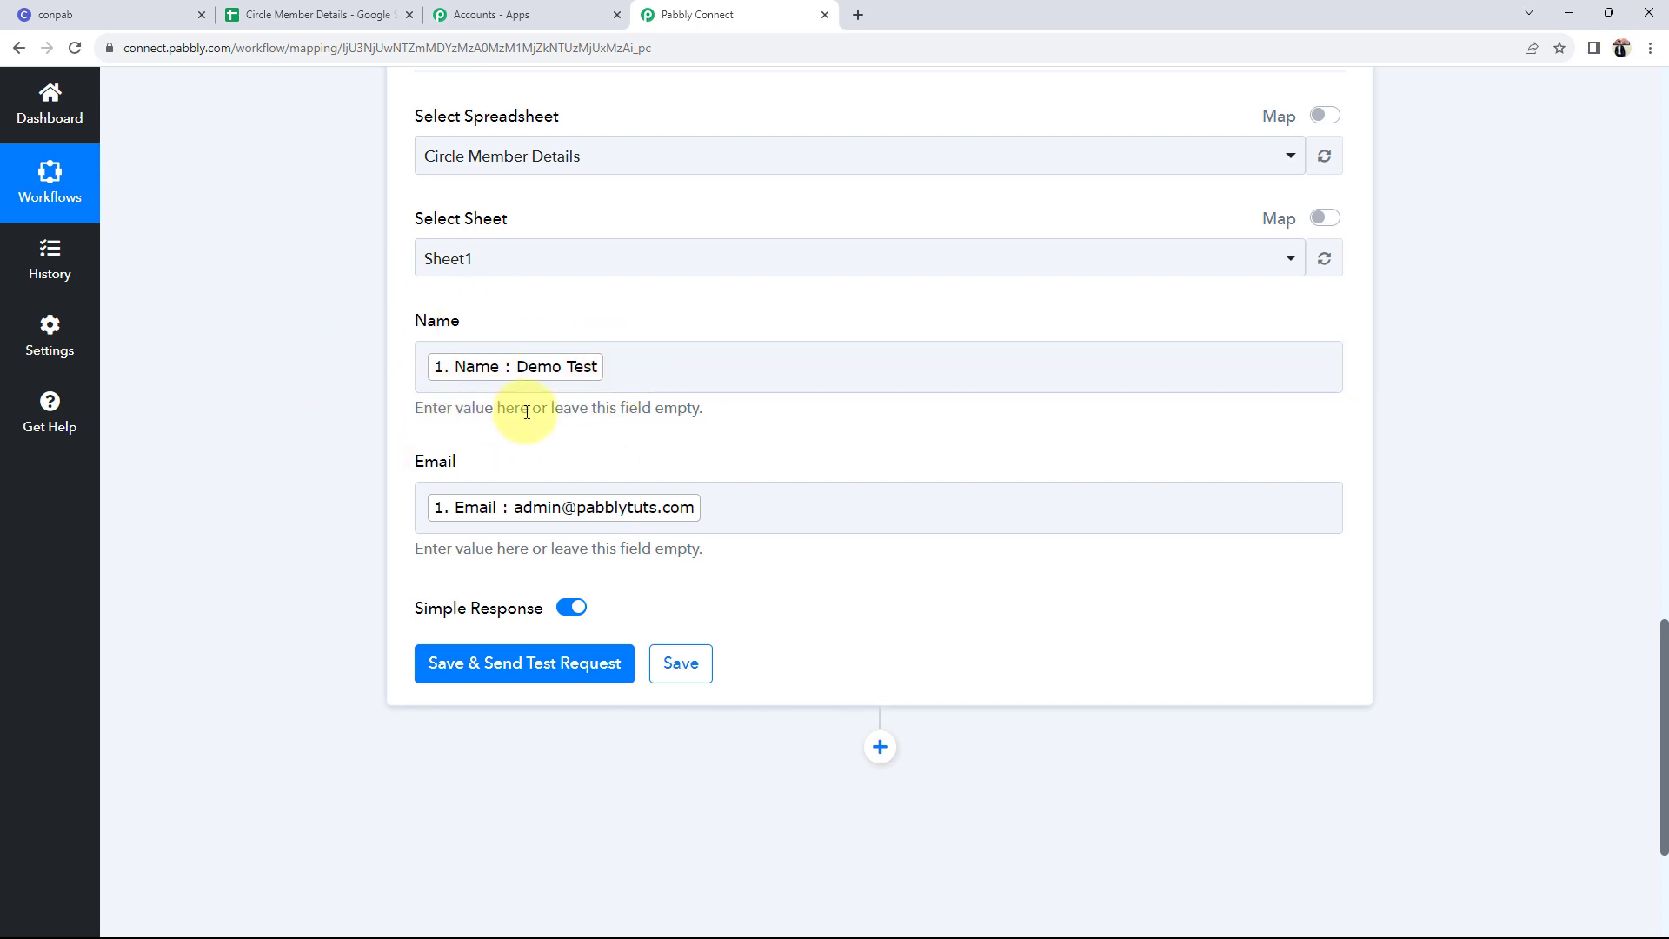
{"action": "left_click", "coordinate": [48, 14]}
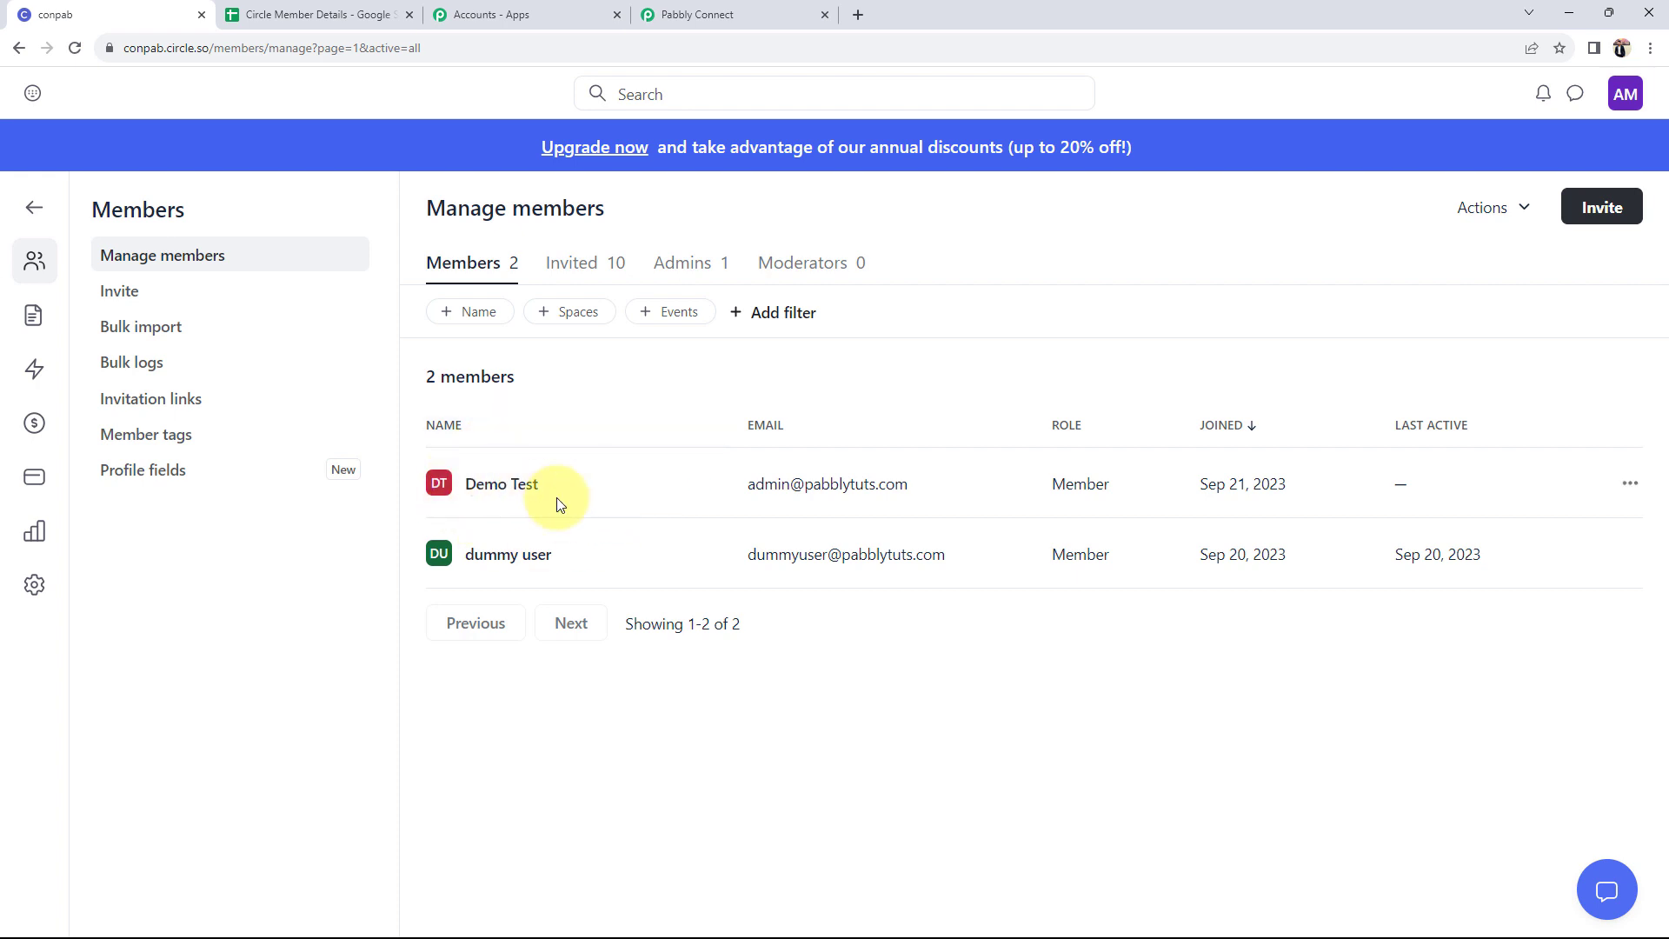
- Go back to the Pabbly Connect Add New Row form after checking the new demo member
{"action": "left_click", "coordinate": [709, 9]}
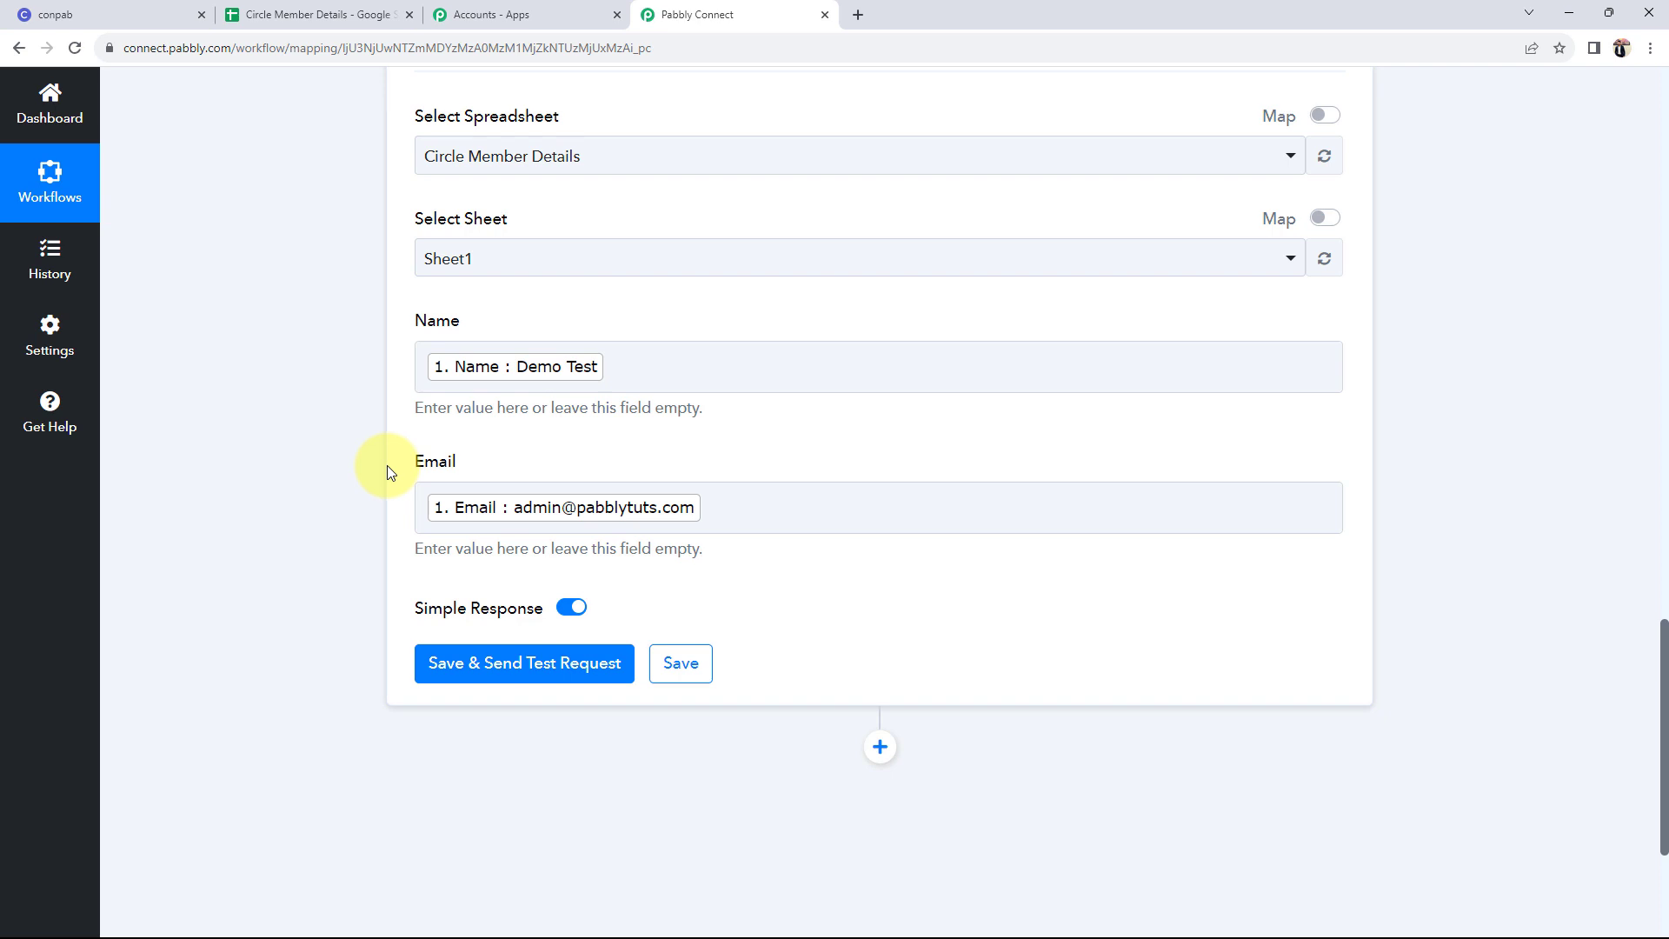
{"action": "left_click", "coordinate": [785, 374]}
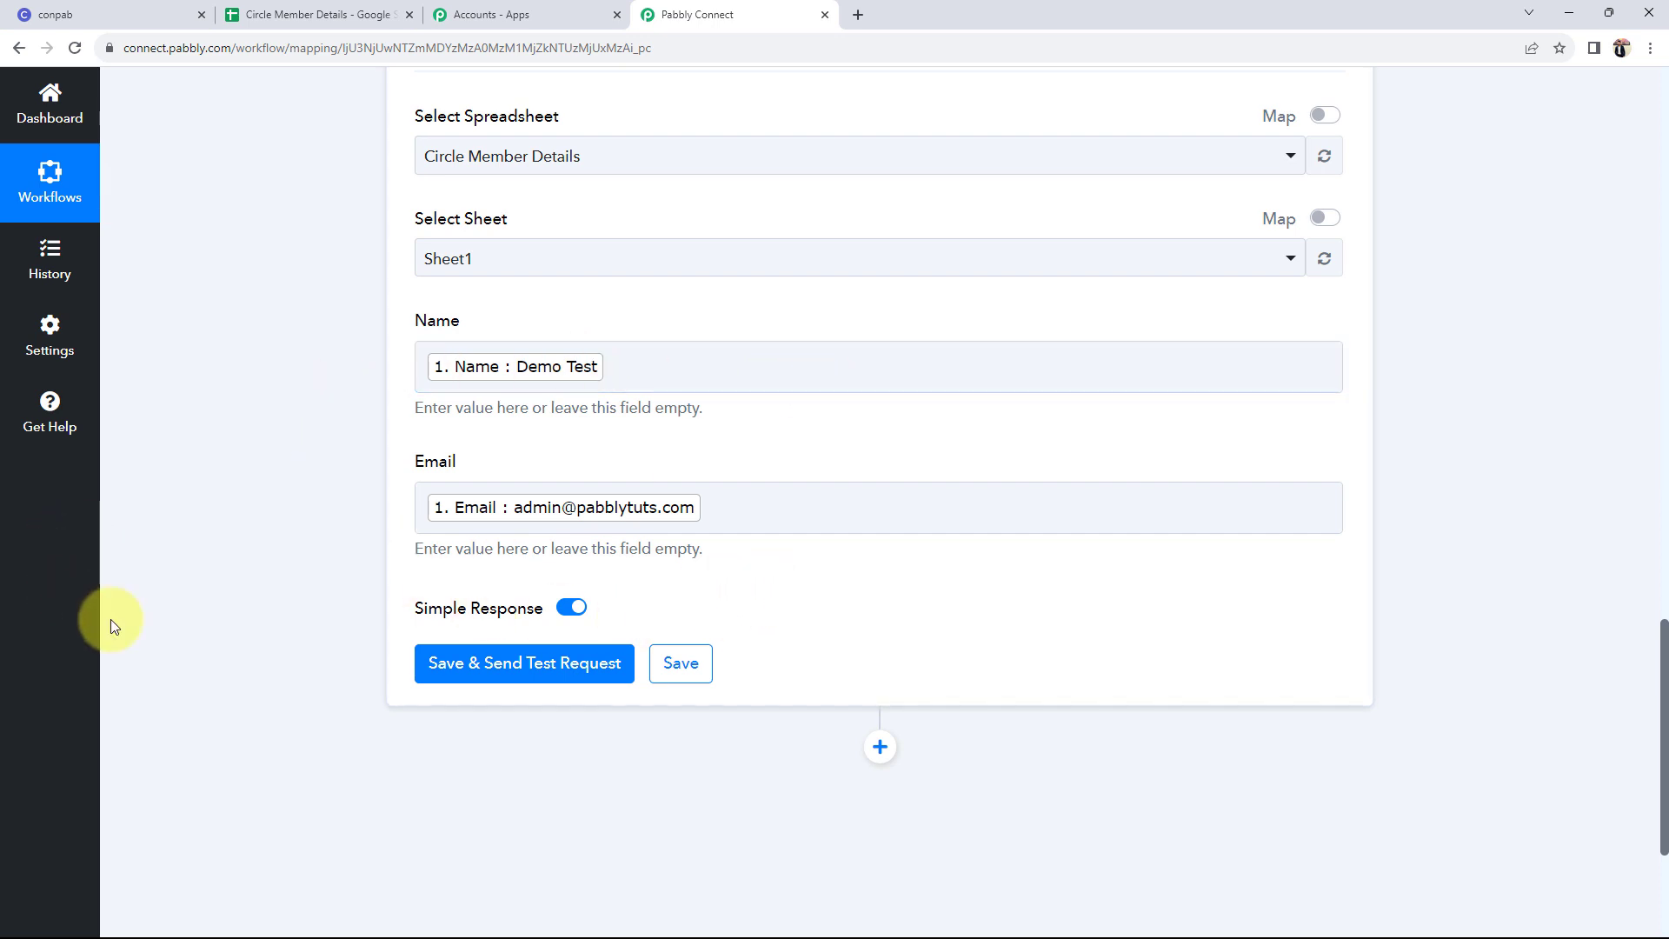
- Save and test the Add New Row action, checking the updated range, rows, columns and cells counts
{"action": "left_click", "coordinate": [466, 659]}
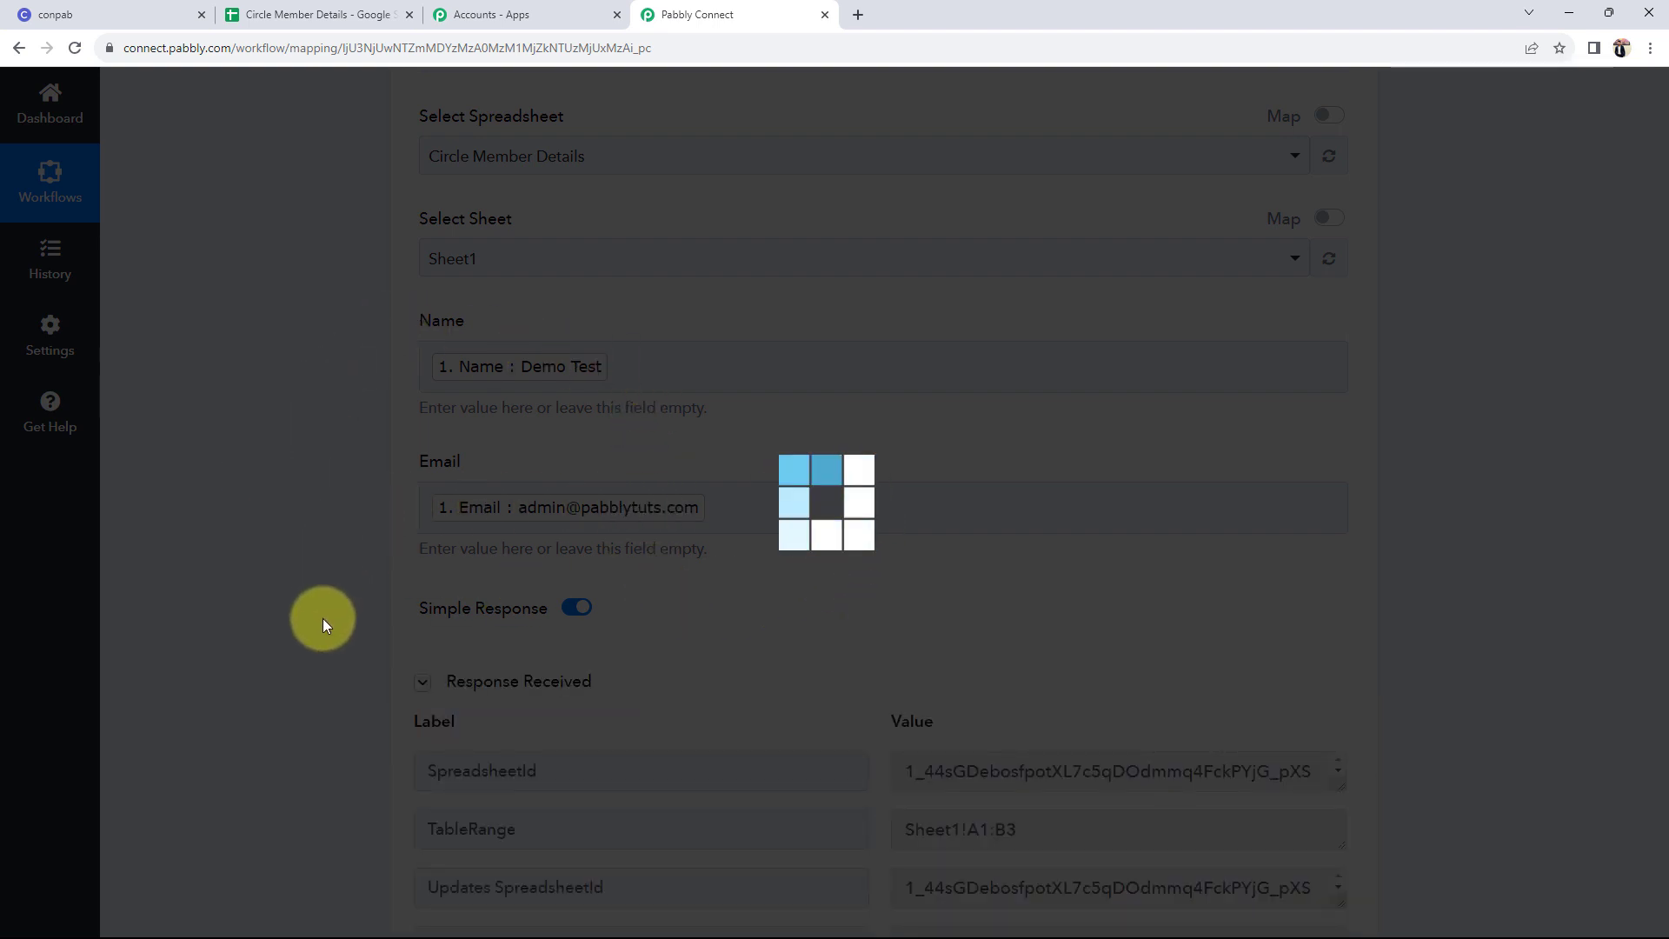
{"action": "scroll", "coordinate": [322, 618], "scroll_direction": "down", "scroll_amount": 4}
{"action": "key", "text": "Tab"}
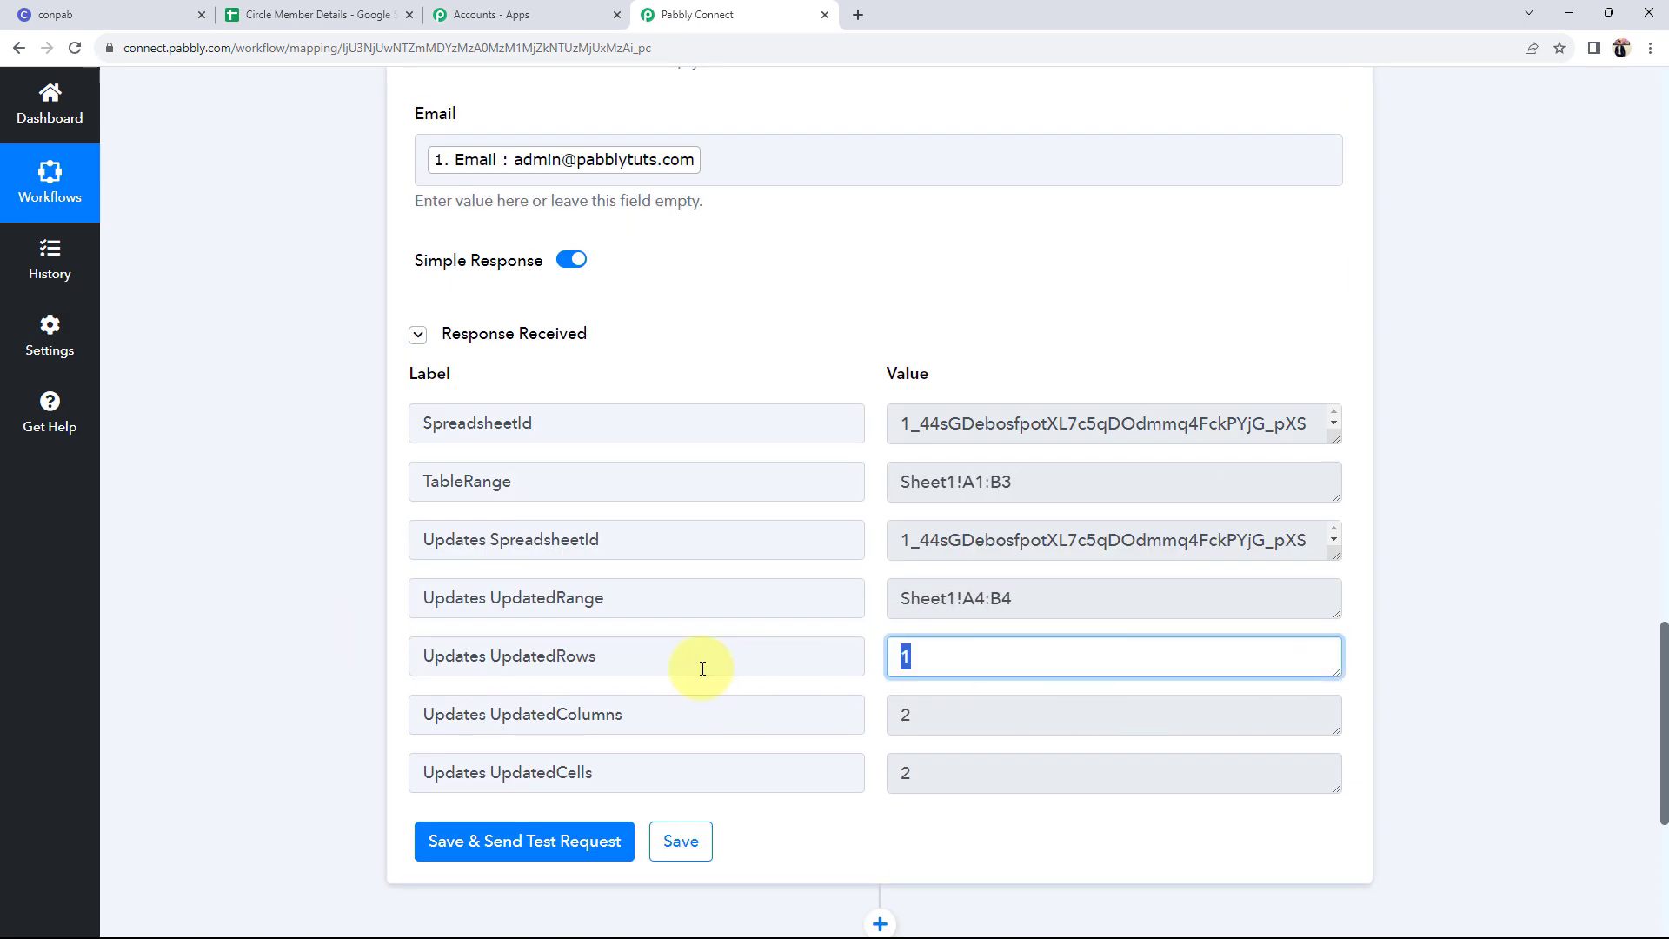
{"action": "key", "text": "Tab"}
{"action": "key", "text": "Tab"}
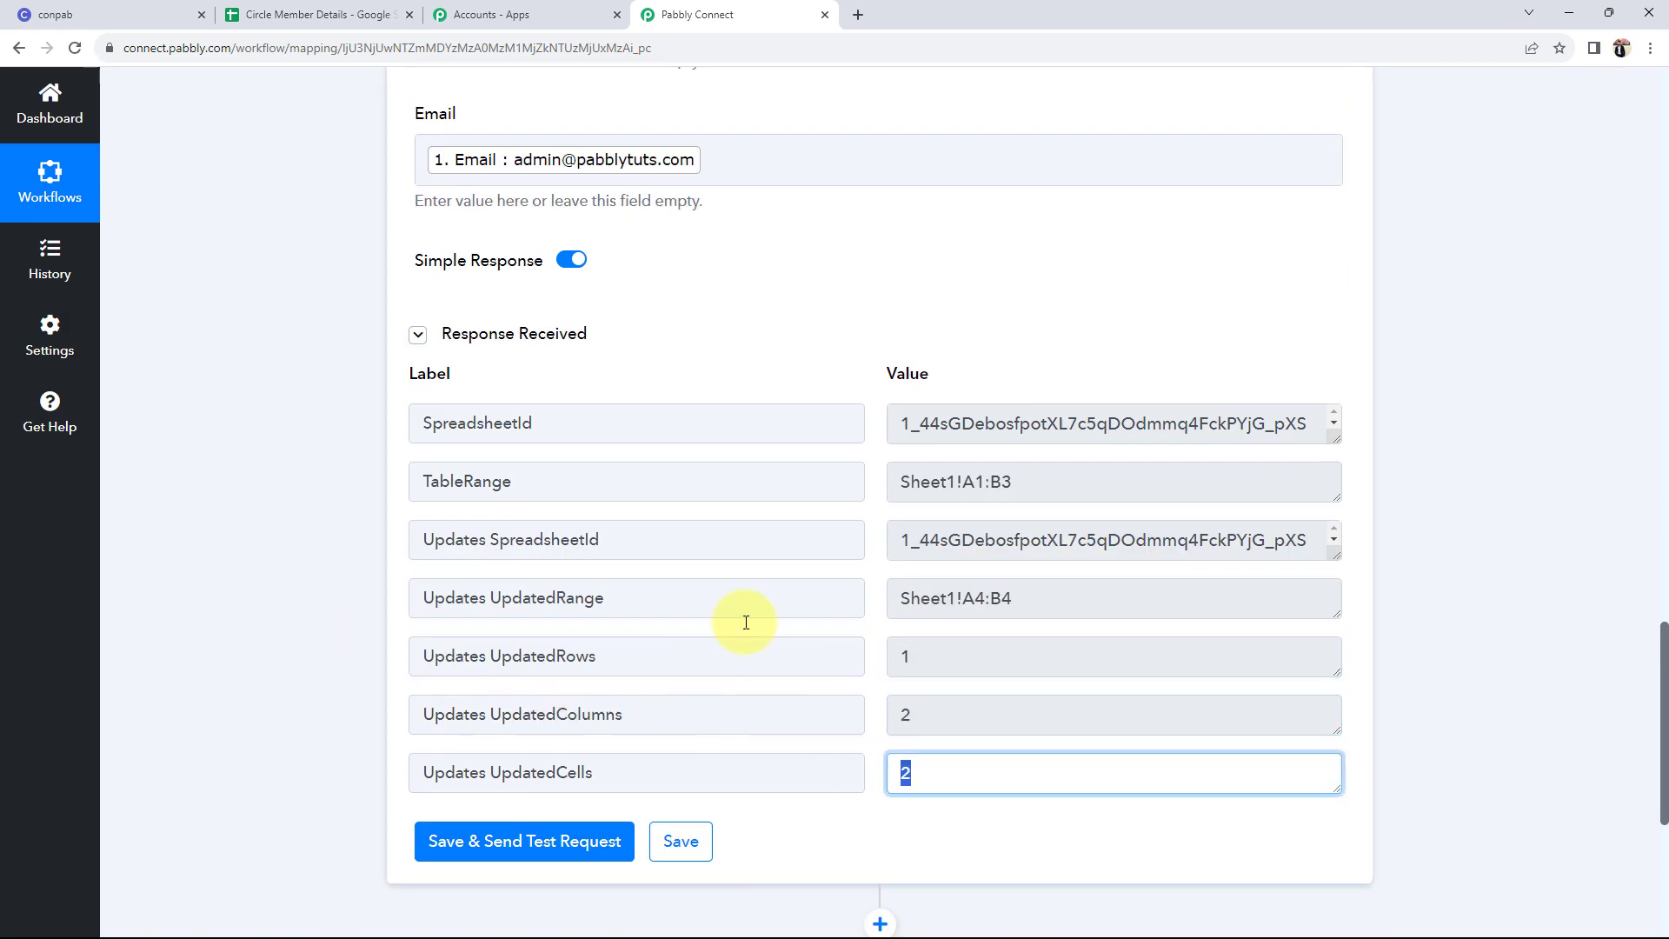
{"action": "left_click", "coordinate": [295, 15]}
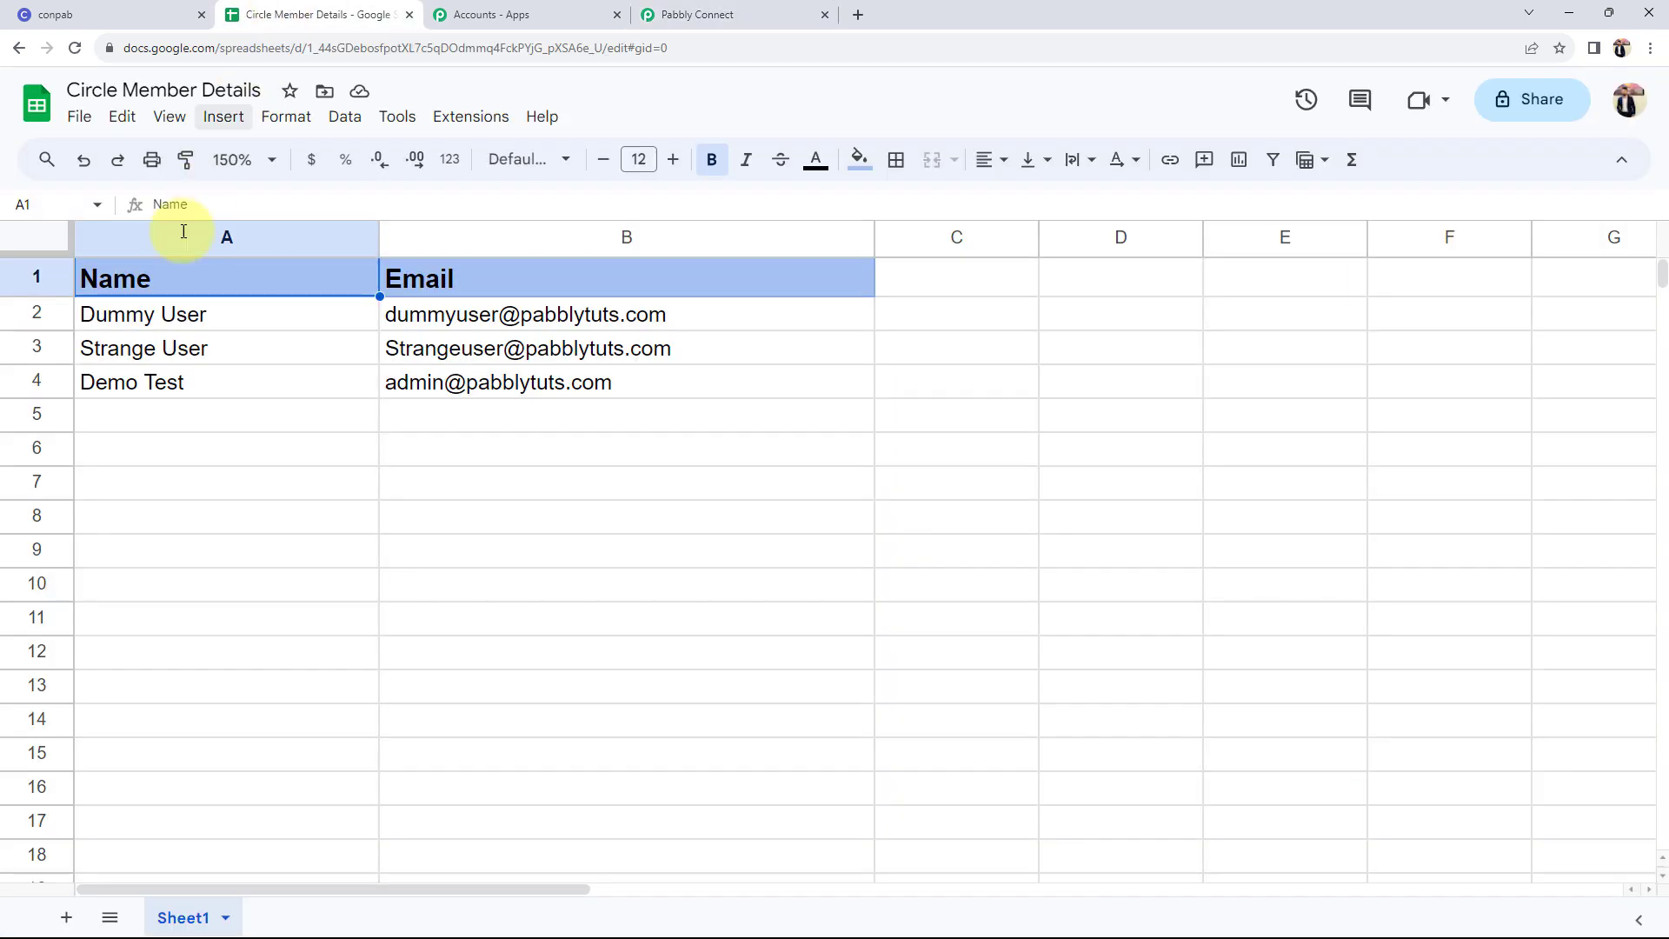
- Check the new name in A4 and email in B4, then return to the Pabbly Connect workflow
{"action": "left_click", "coordinate": [103, 382]}
{"action": "left_click", "coordinate": [491, 385]}
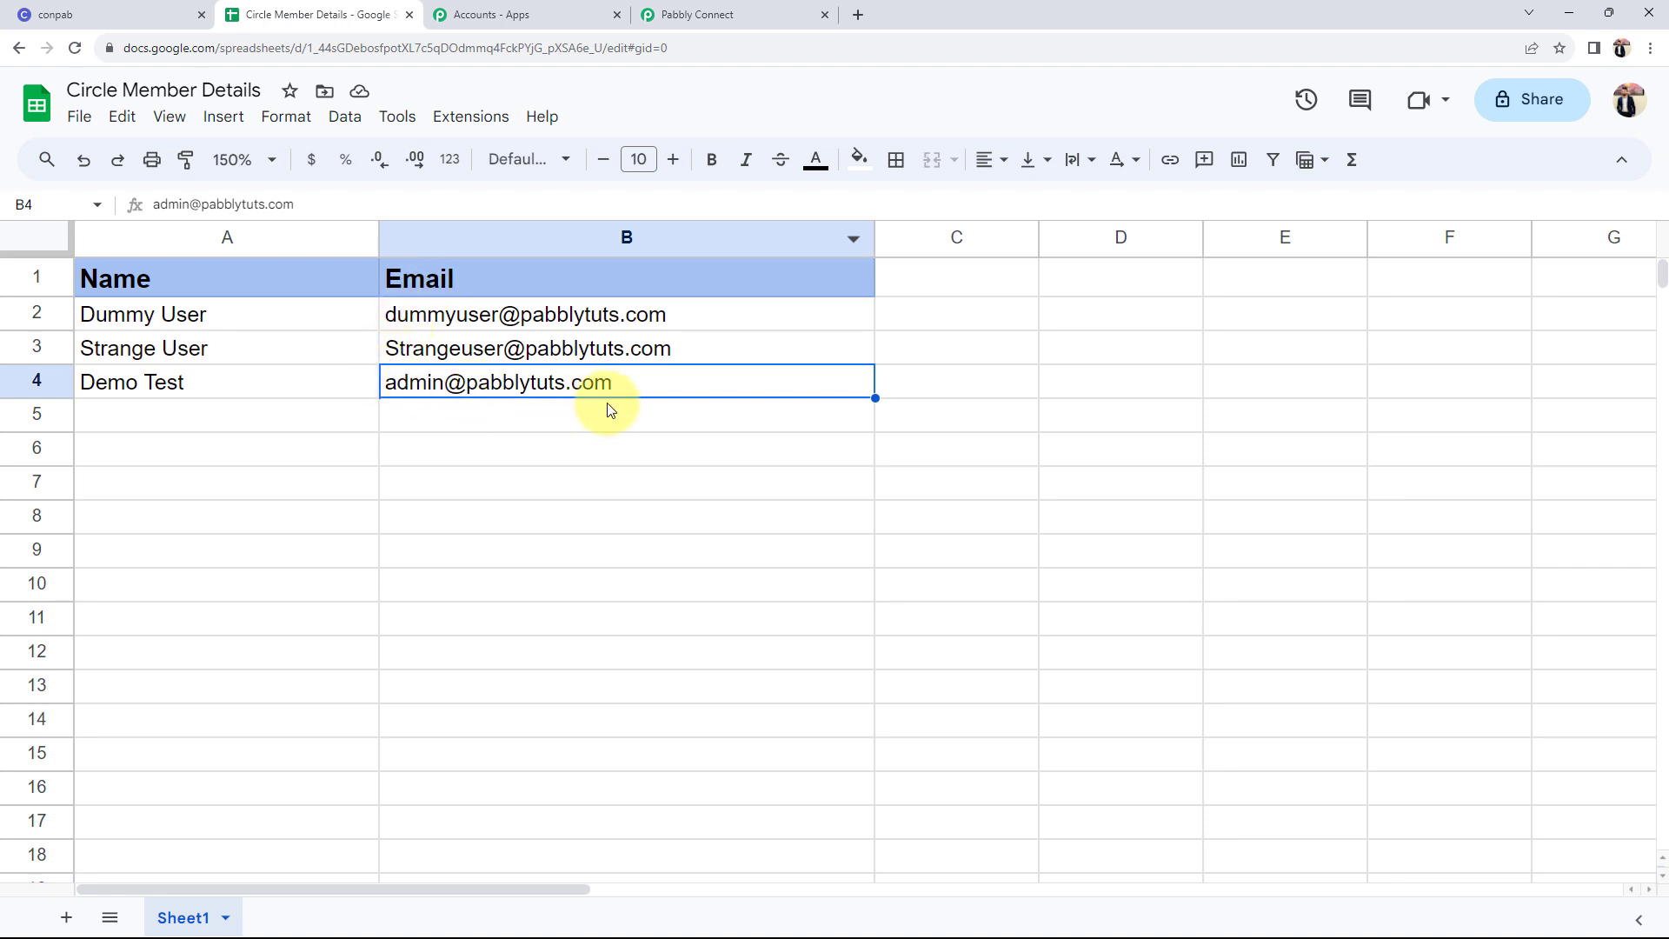
{"action": "left_click", "coordinate": [155, 393]}
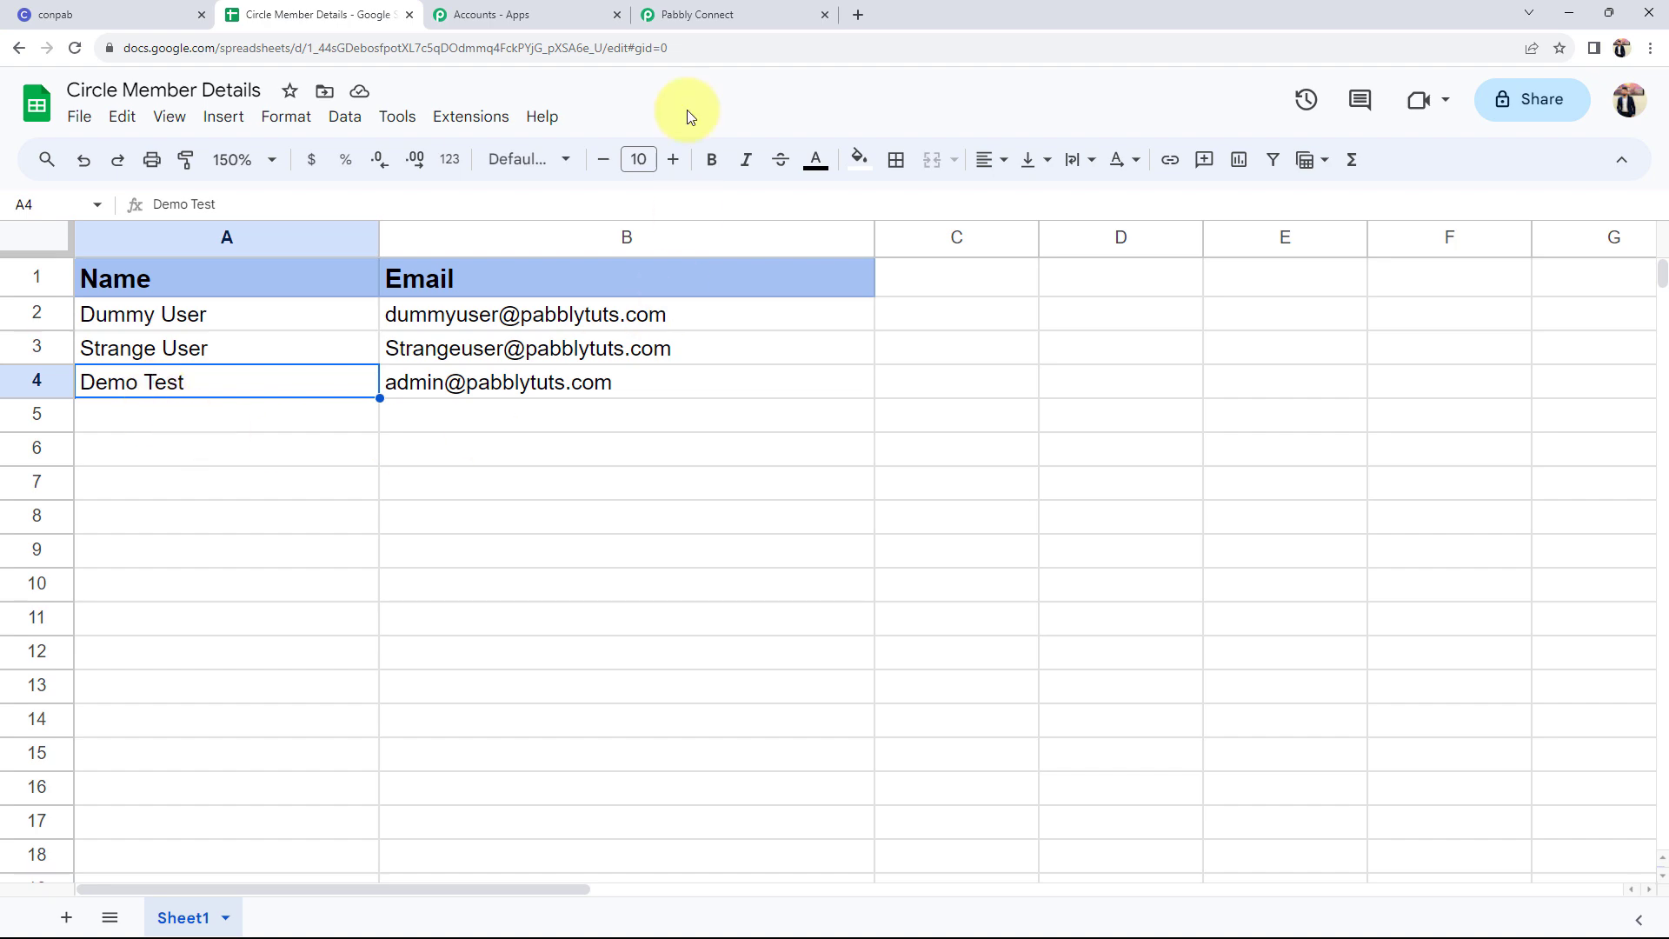
{"action": "left_click", "coordinate": [695, 14]}
{"action": "scroll", "coordinate": [410, 575], "scroll_direction": "up", "scroll_amount": 4}
{"action": "scroll", "coordinate": [411, 575], "scroll_direction": "up", "scroll_amount": 8}
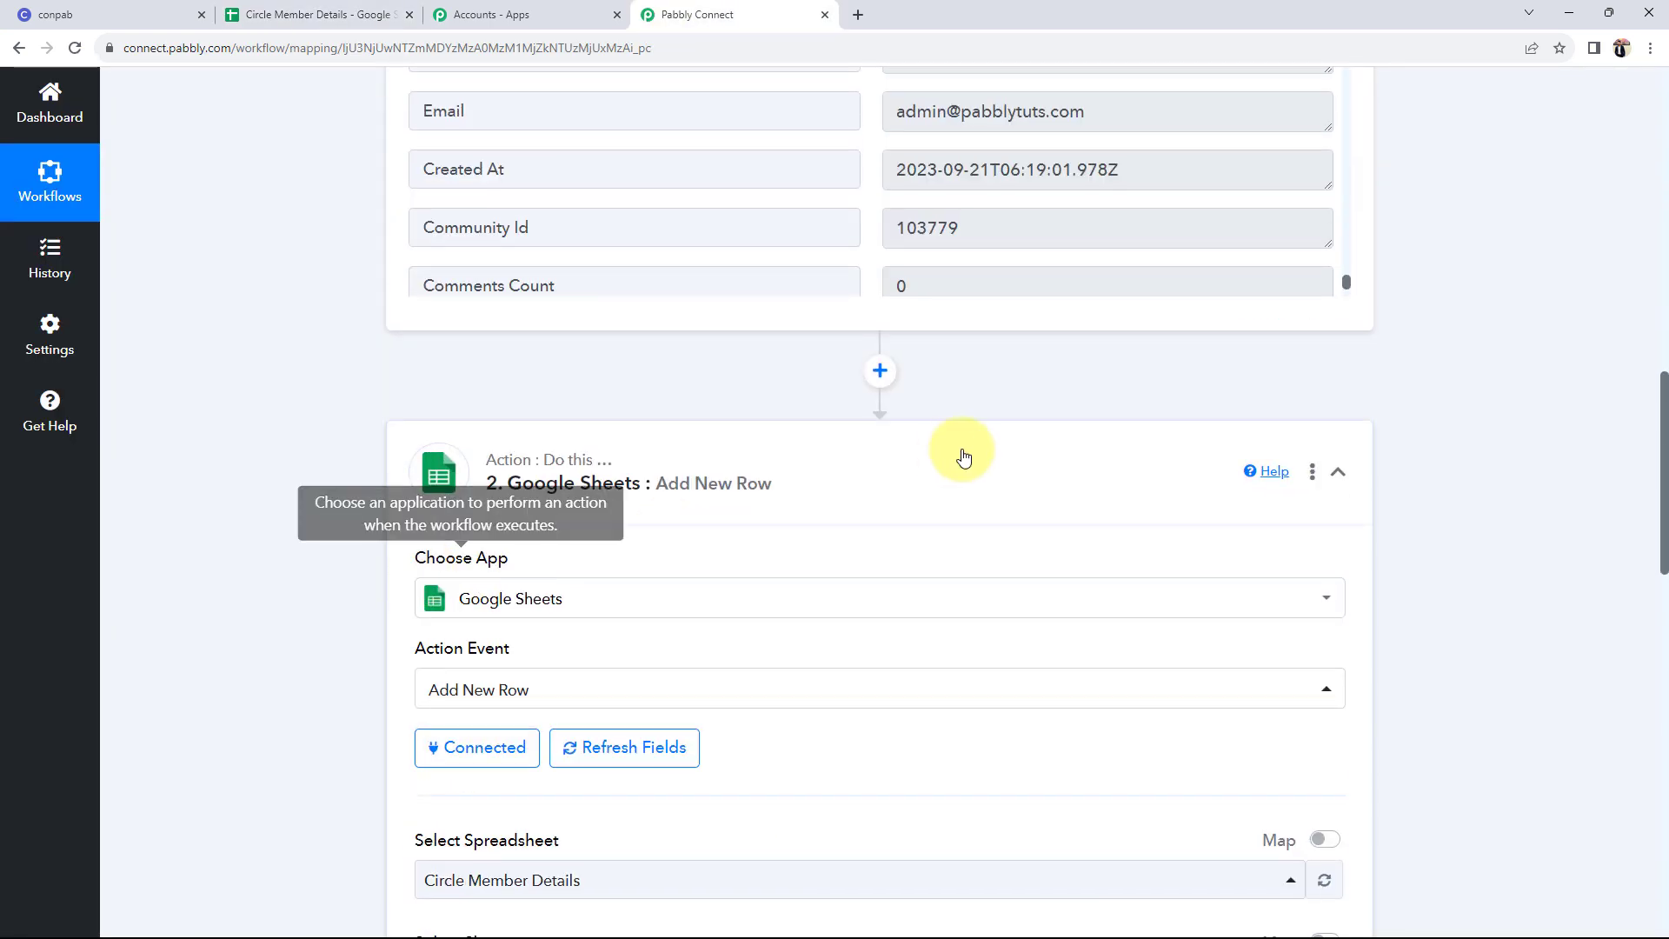
- Collapse the Google Sheets action and the Circle trigger panels to show the workflow overview
{"action": "left_click", "coordinate": [419, 477]}
{"action": "scroll", "coordinate": [206, 472], "scroll_direction": "up", "scroll_amount": 15}
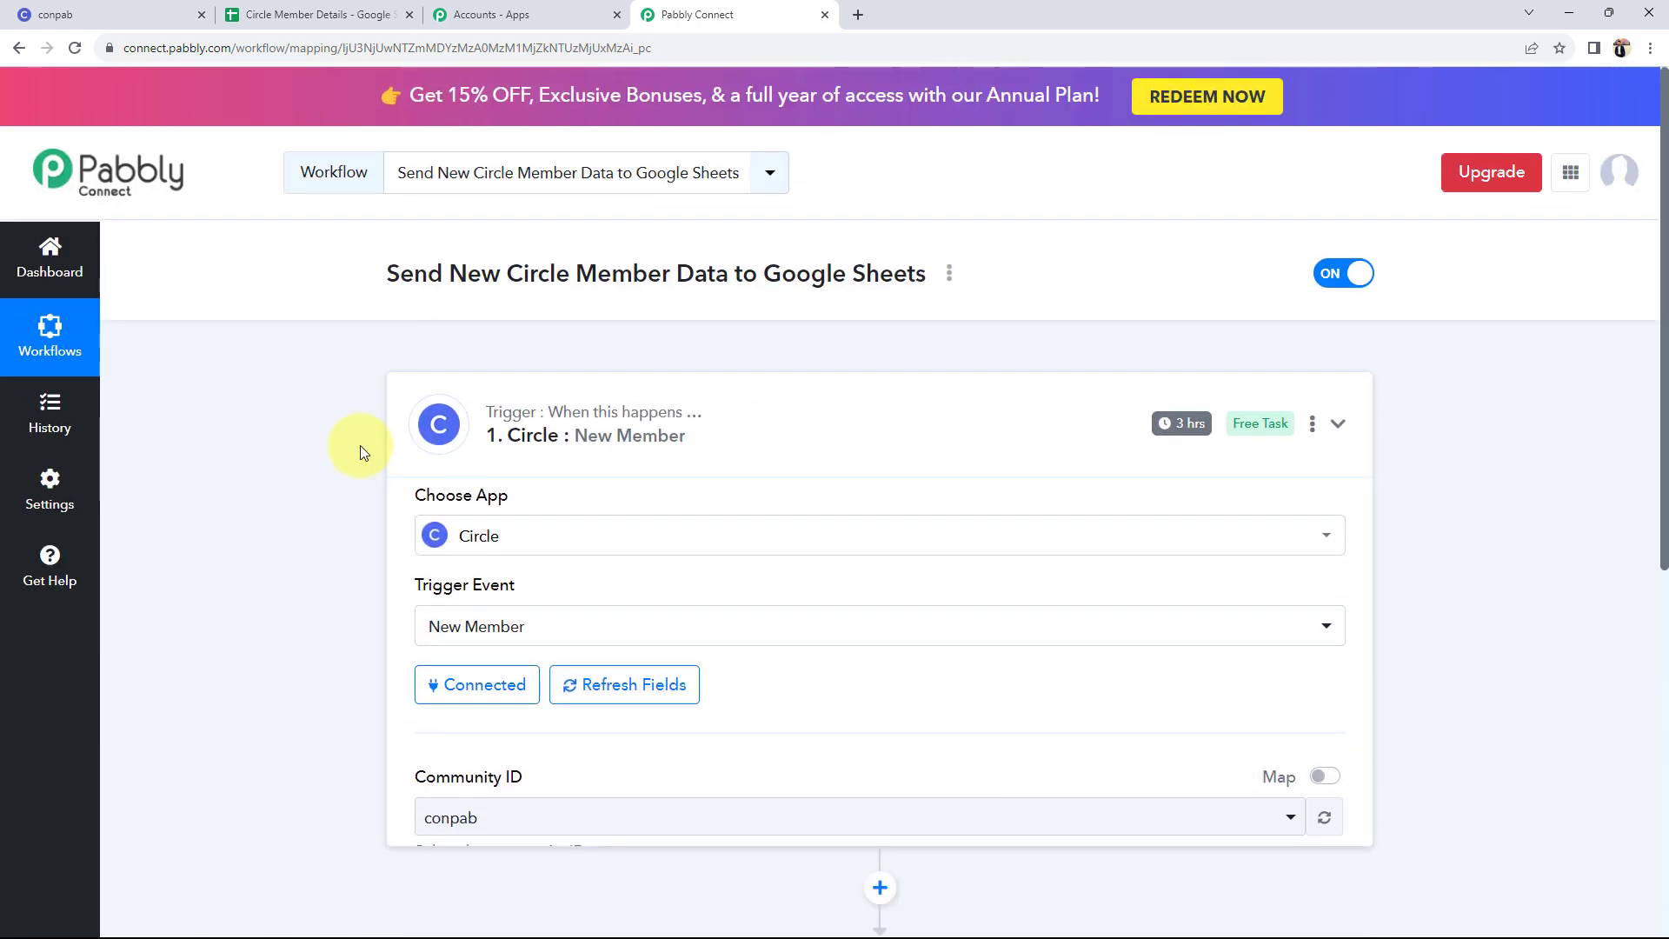
{"action": "left_click", "coordinate": [360, 450]}
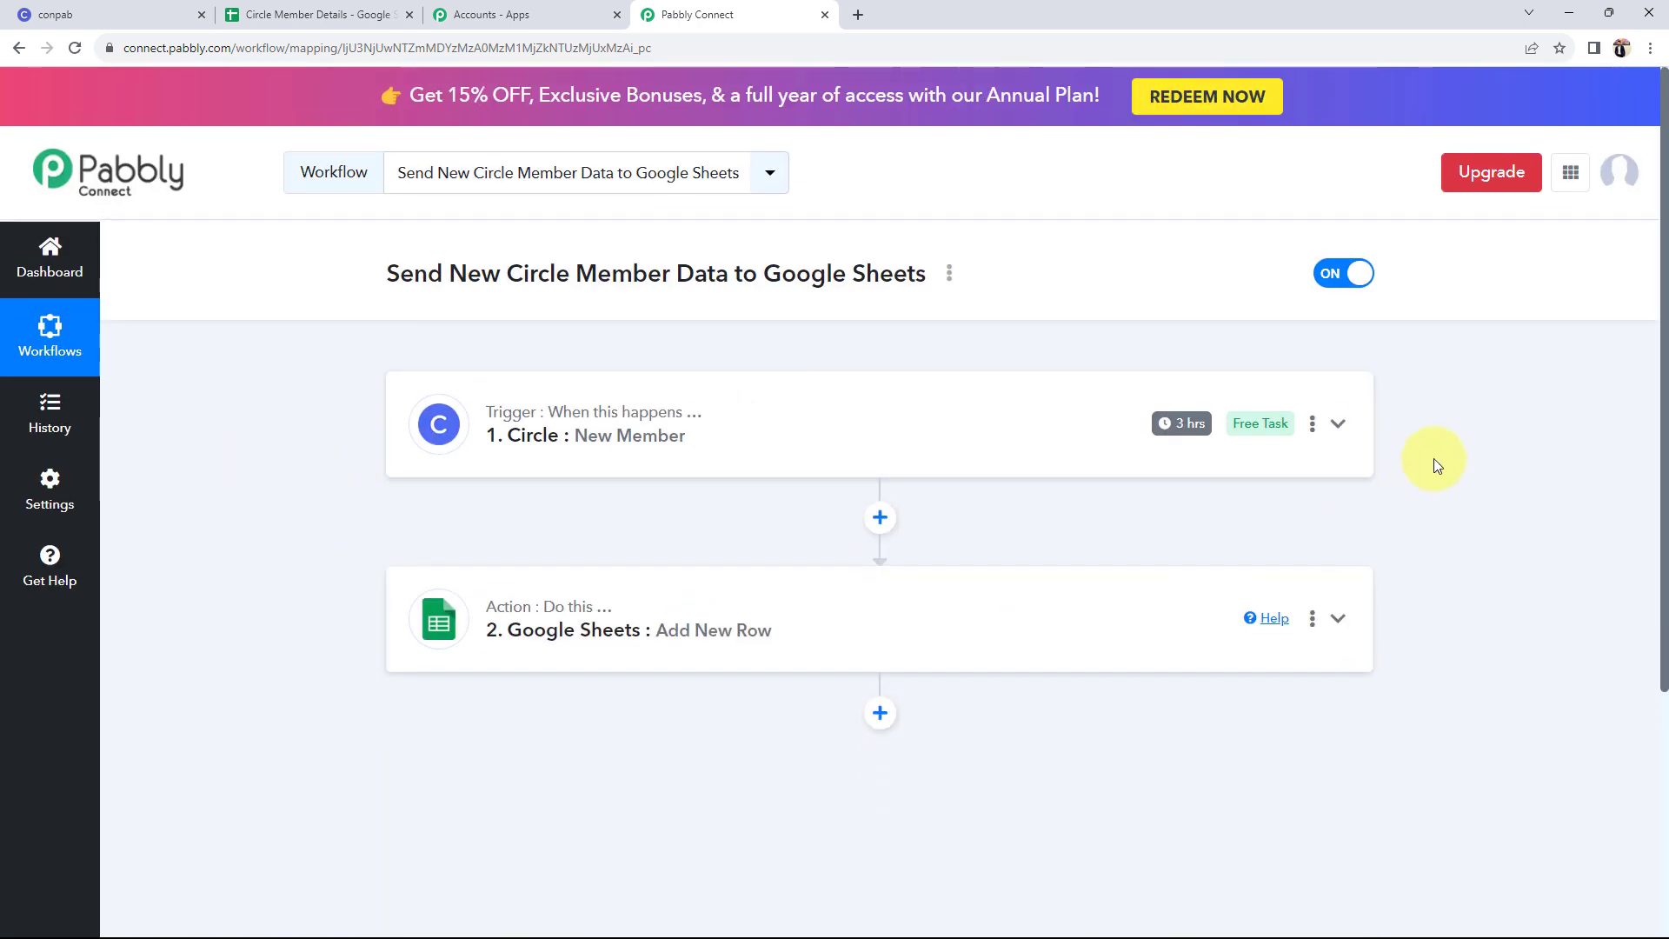
{"action": "mouse_move", "coordinate": [1200, 444]}
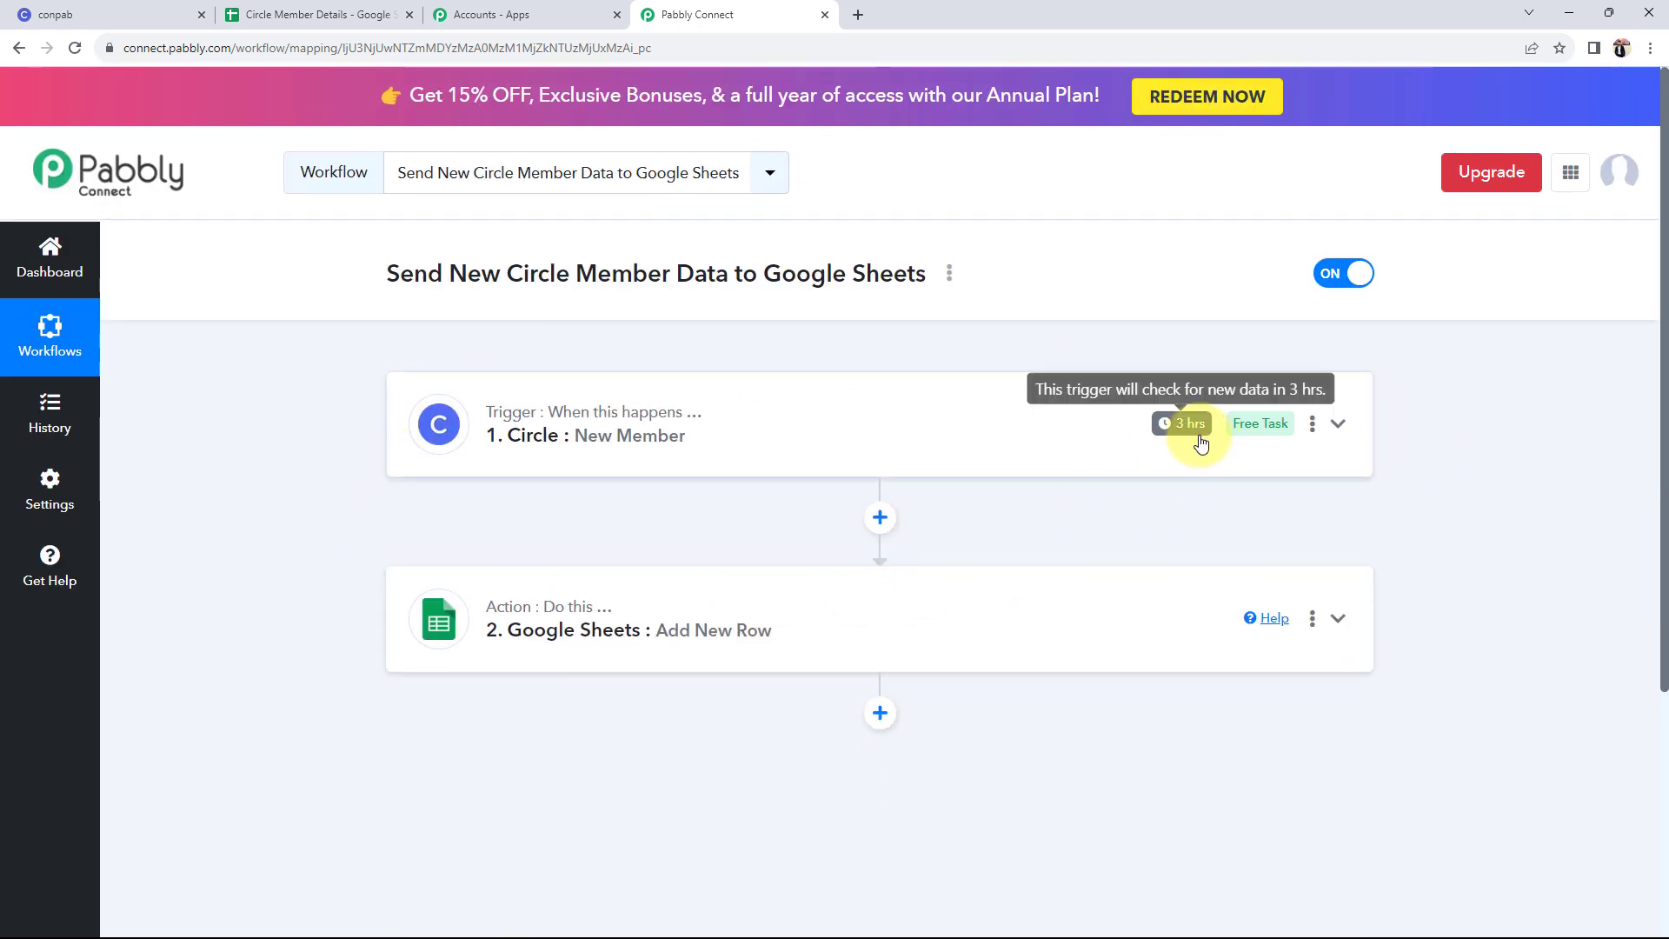